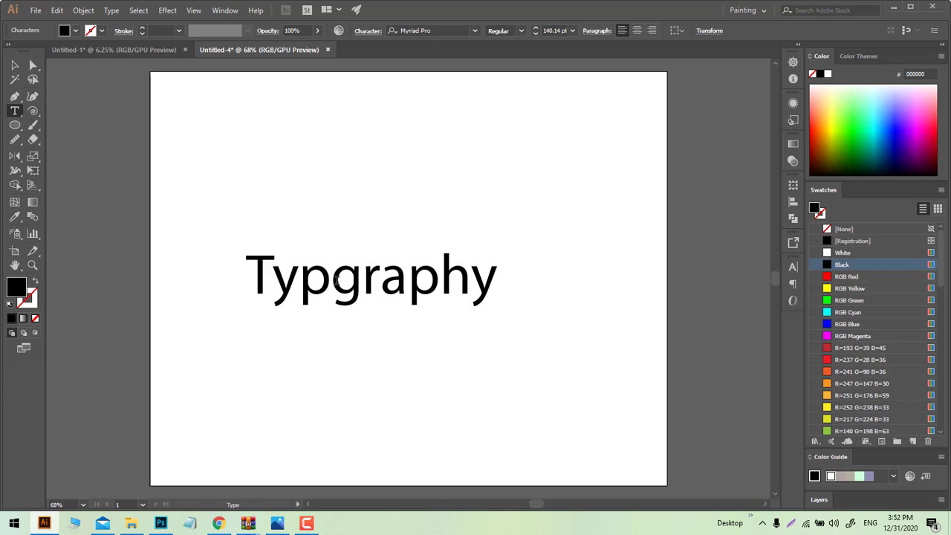
Step: Correct the word's spelling to "Typography" and enlarge the text to about 209 pt
type("o")
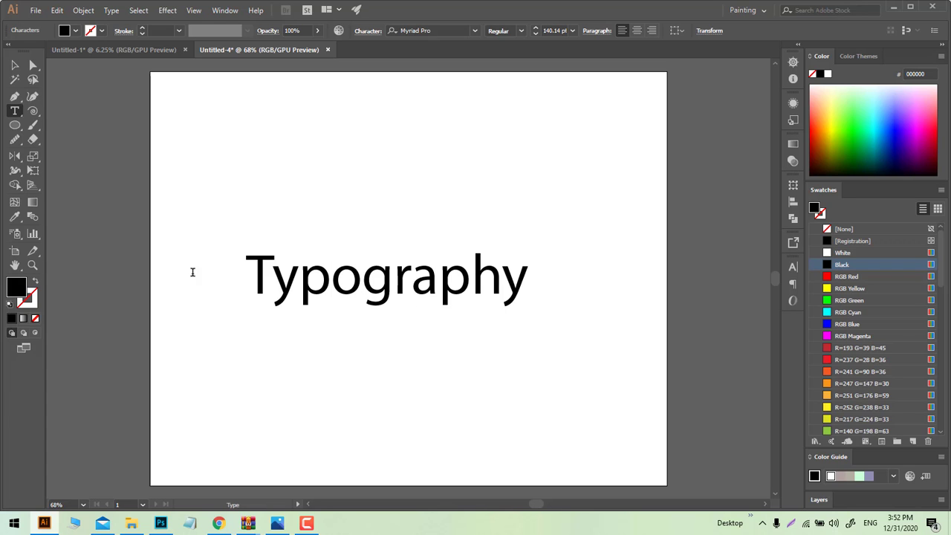
left_click(15, 65)
left_click_drag(508, 281, 618, 363)
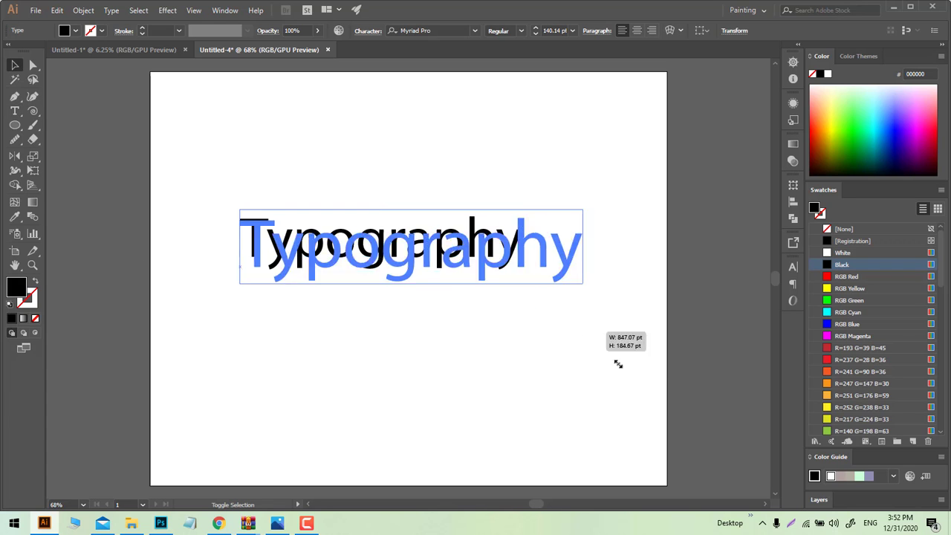
left_click_drag(538, 287, 501, 252)
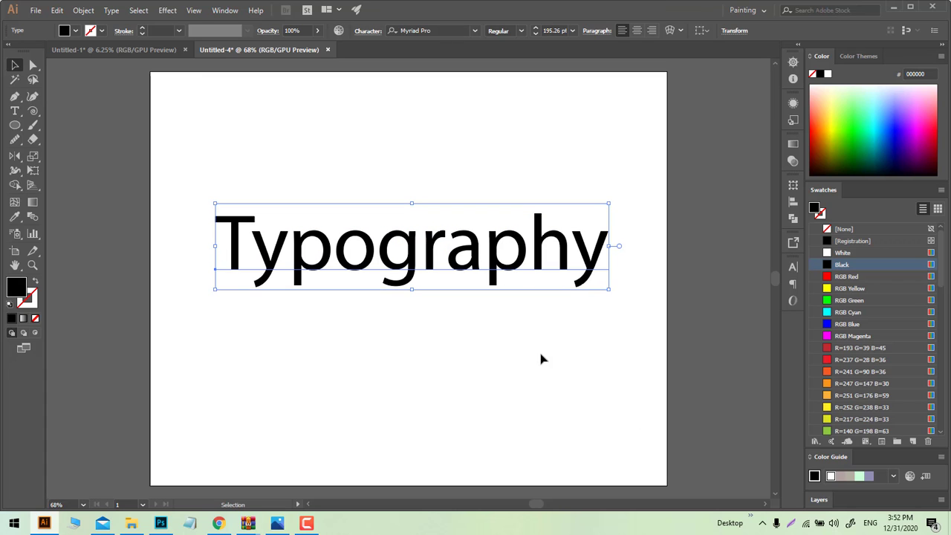
left_click_drag(602, 294, 617, 297)
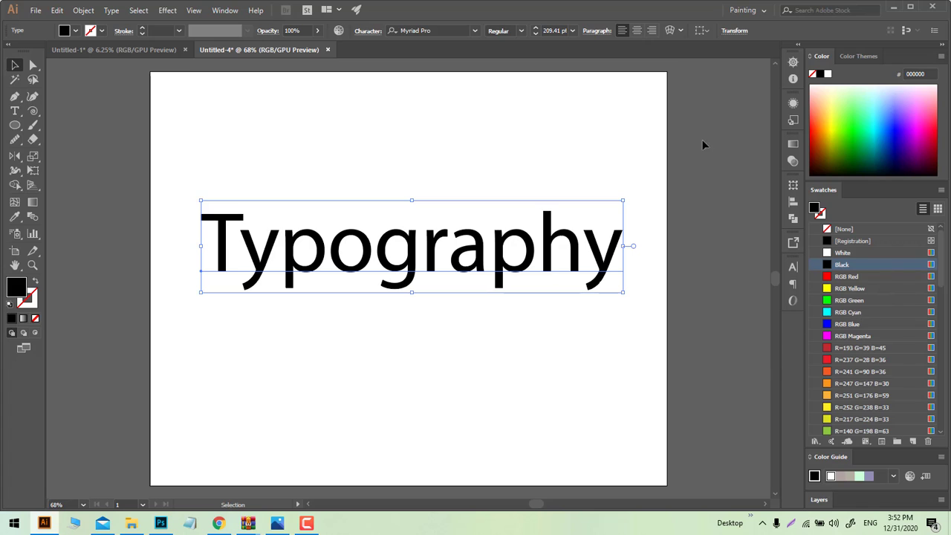
left_click(846, 277)
left_click(843, 253)
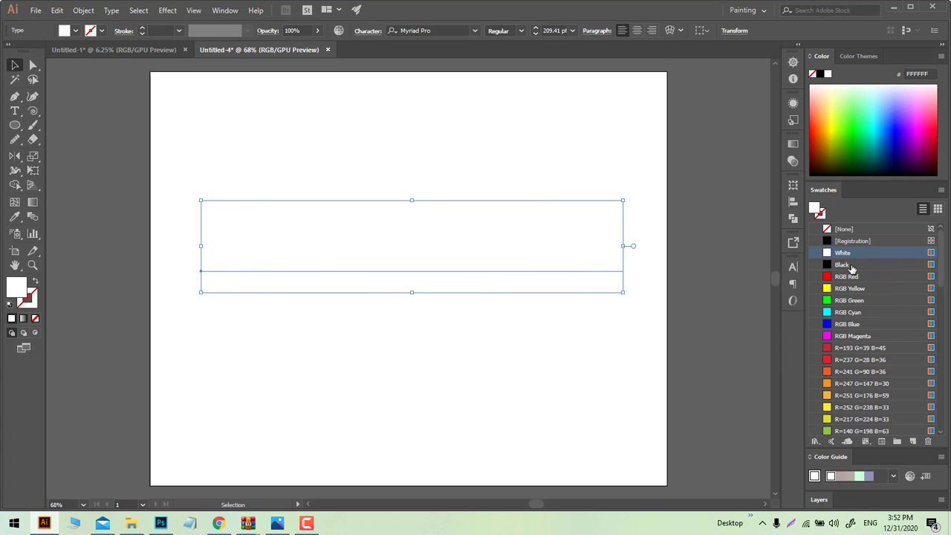
left_click(843, 264)
Step: Show the swatches as thumbnails and move the word slightly up and to the left on the artboard
left_click(939, 209)
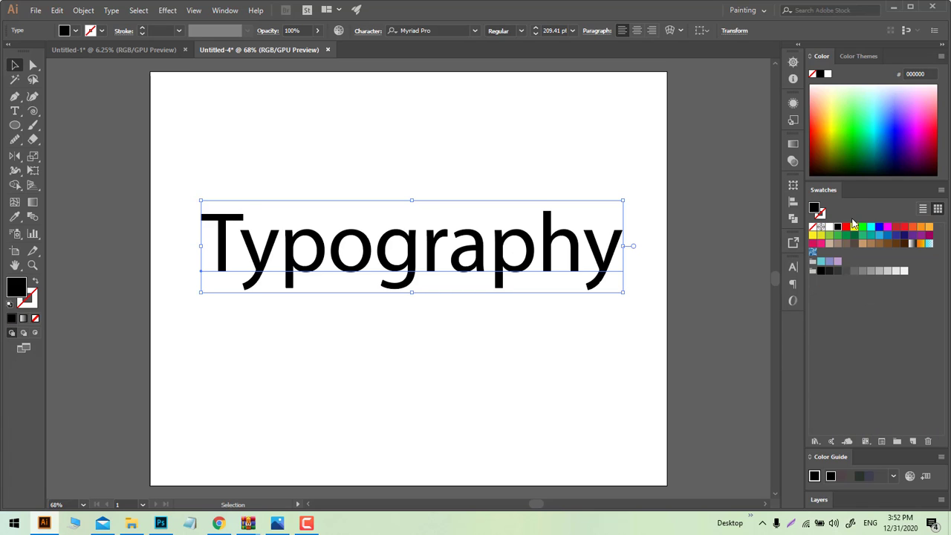
left_click_drag(534, 256, 517, 227)
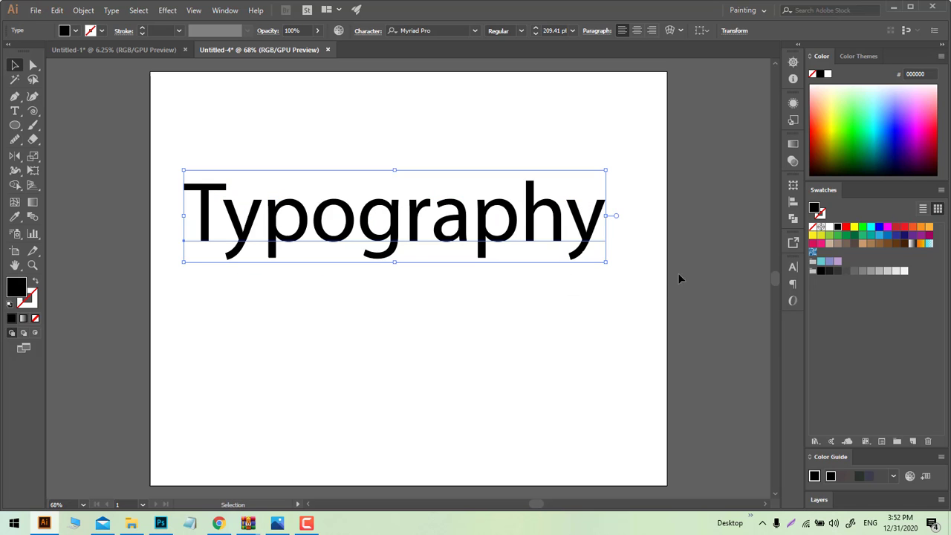
Step: Set the word's font to Arthein and move it to the upper part of the artboard
left_click(792, 269)
left_click(771, 298)
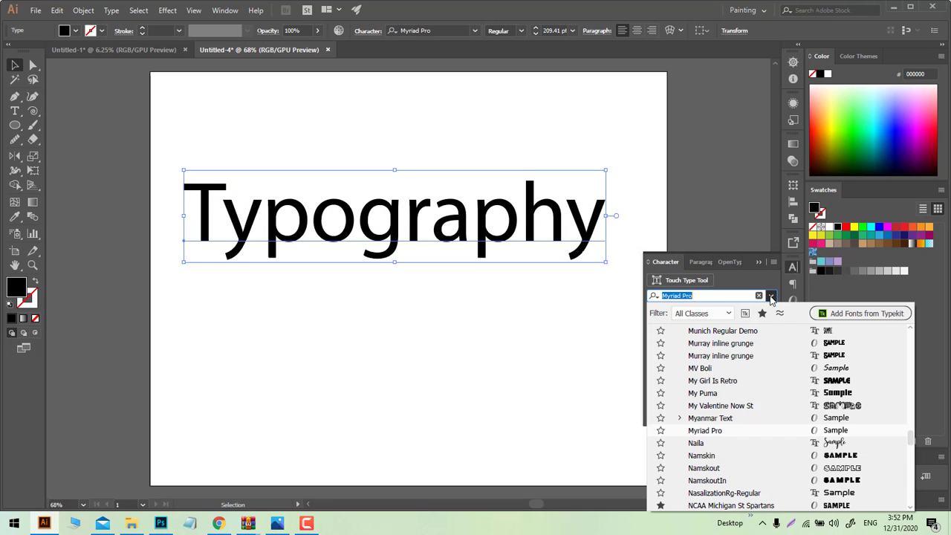
type("arthe")
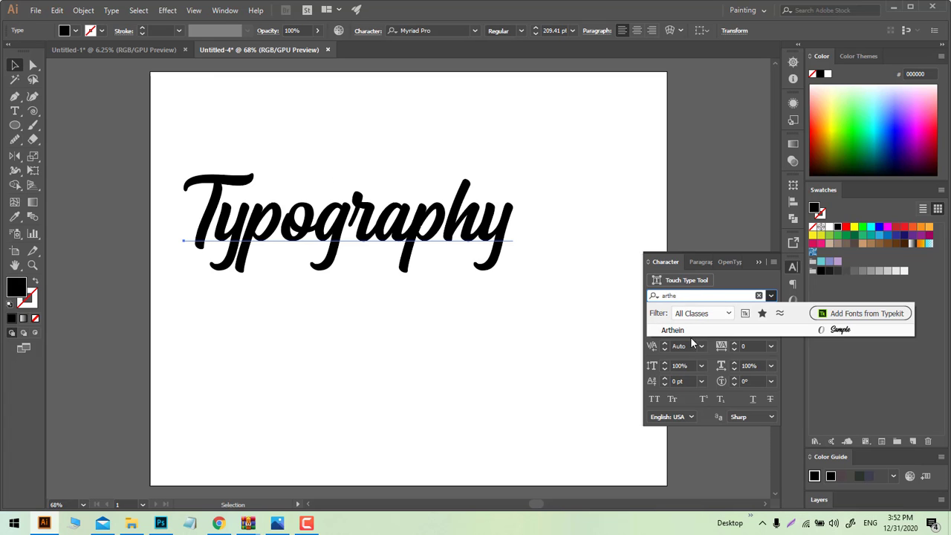
left_click(690, 334)
left_click_drag(406, 236, 455, 182)
Step: Replace the second p of "Typography" with its alternate glyph that has a curled swash tail
key("t")
double_click(438, 180)
left_click(439, 192)
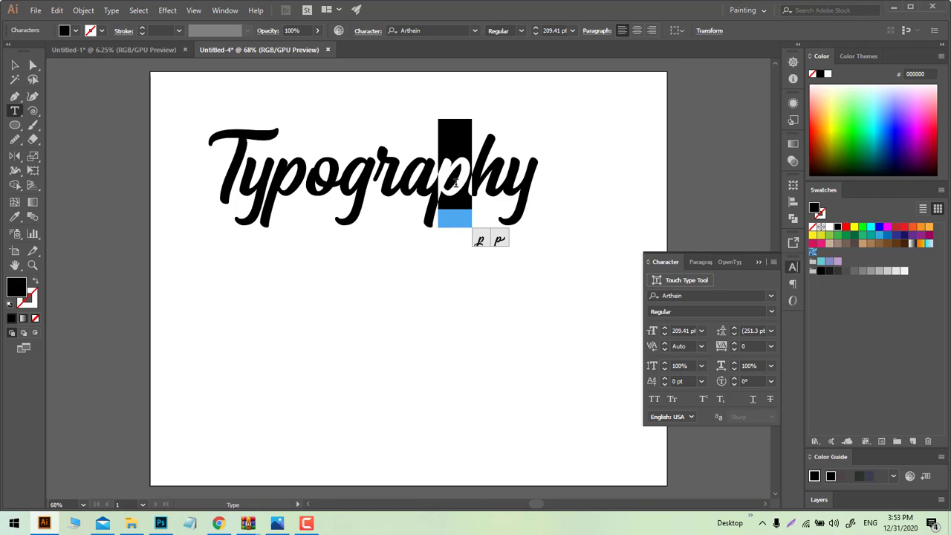
left_click(480, 240)
left_click_drag(379, 169, 362, 217)
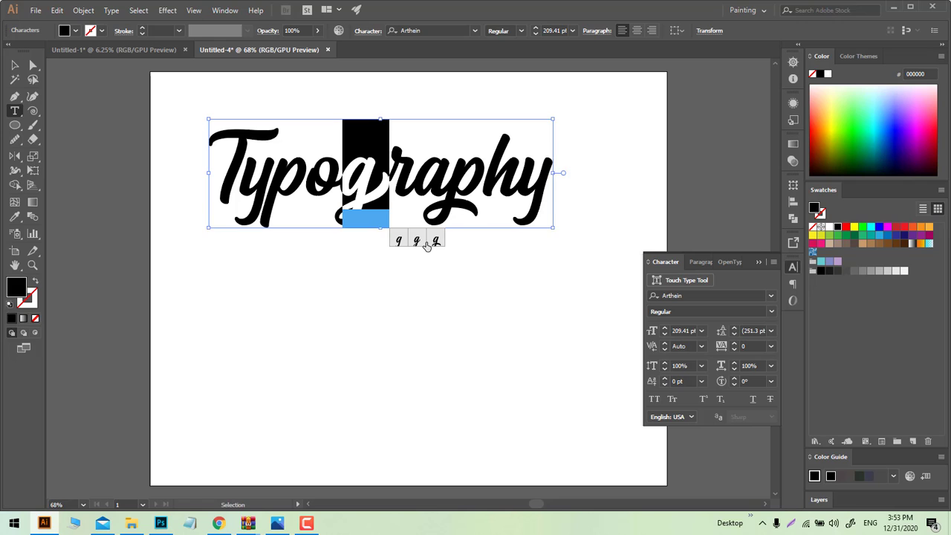
left_click(385, 244)
left_click(414, 140)
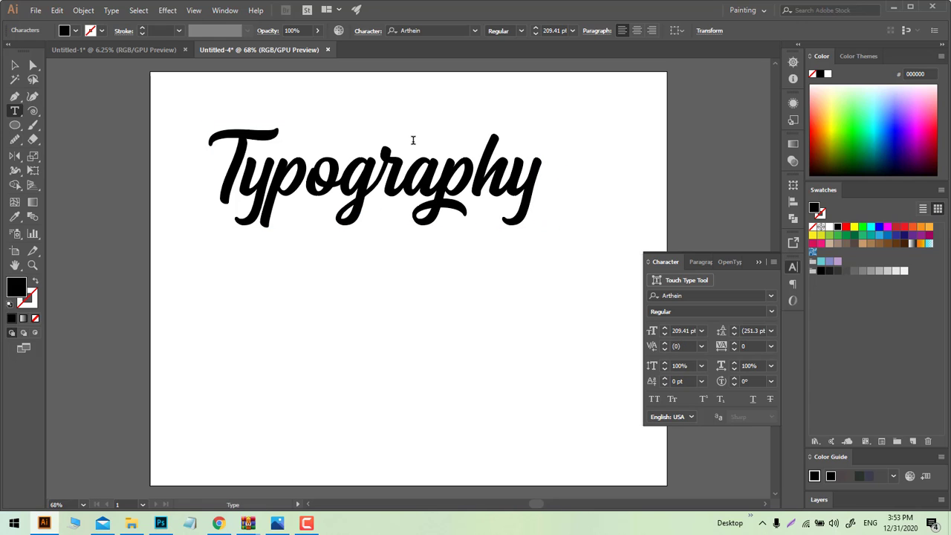
Step: Replace the h with its alternate glyph that has a swash extending left from its top
left_click_drag(470, 158, 499, 162)
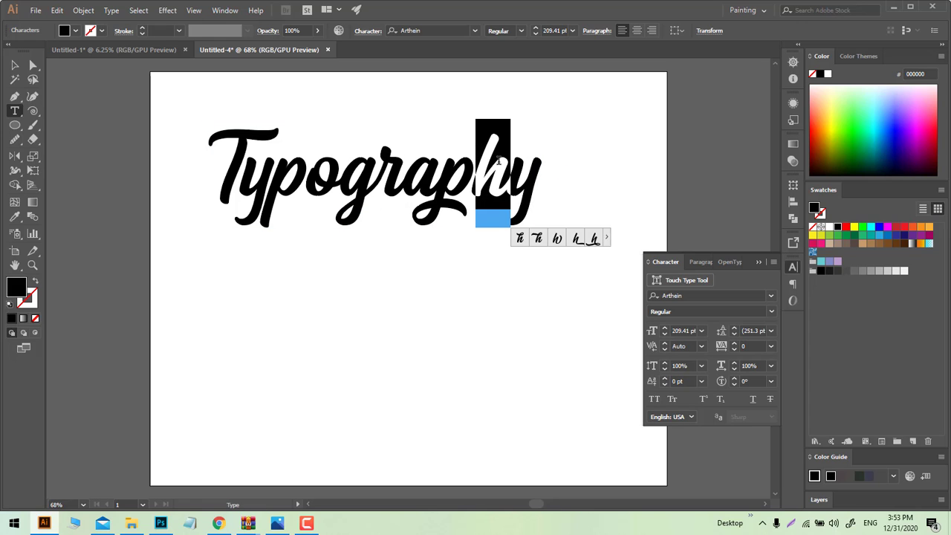
left_click(540, 239)
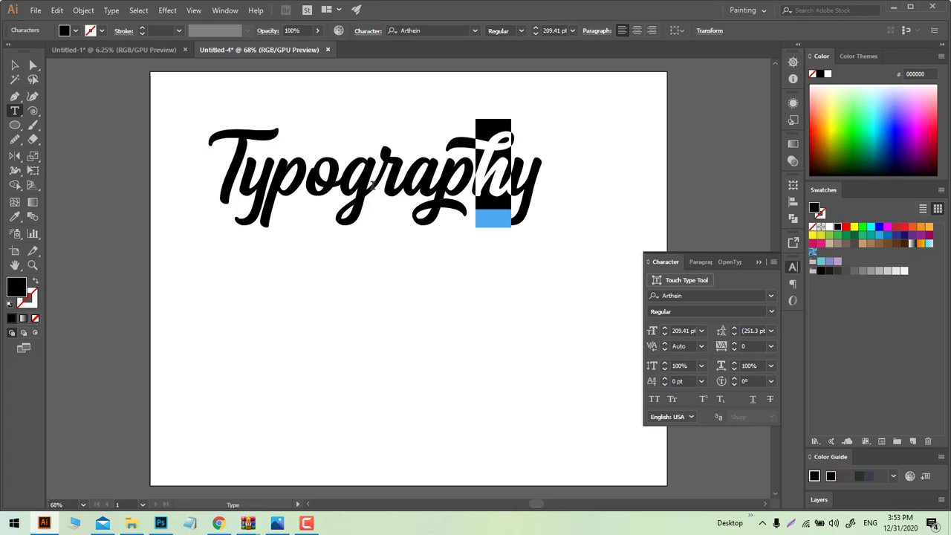
left_click_drag(307, 171, 296, 203)
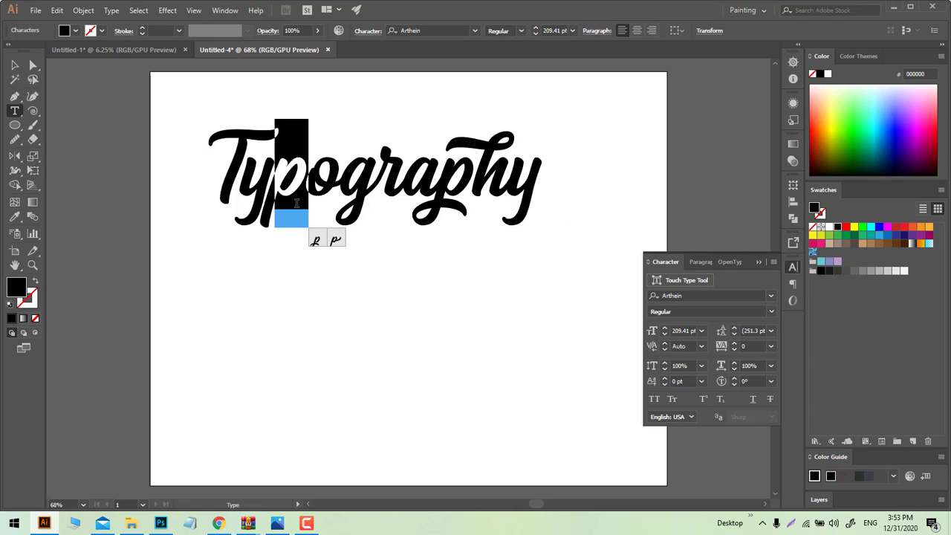
left_click(316, 241)
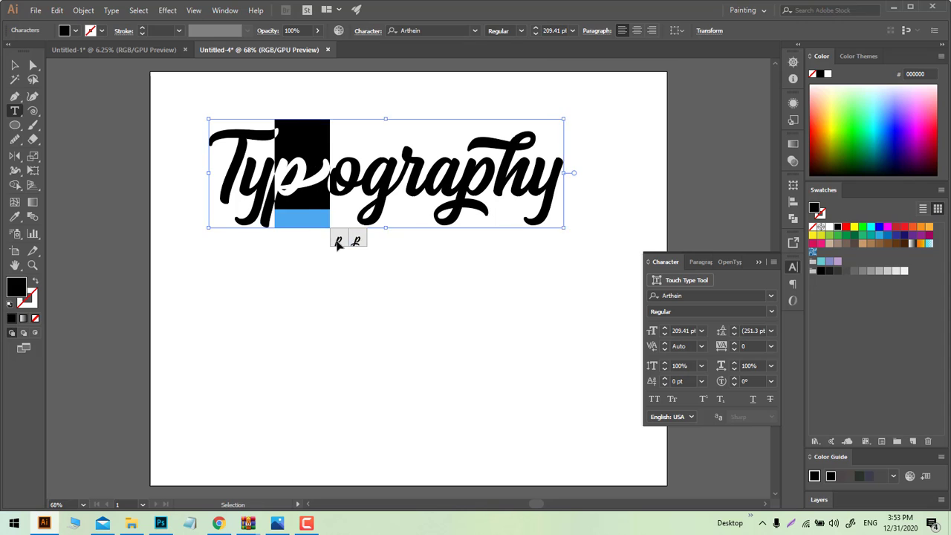
left_click(319, 242)
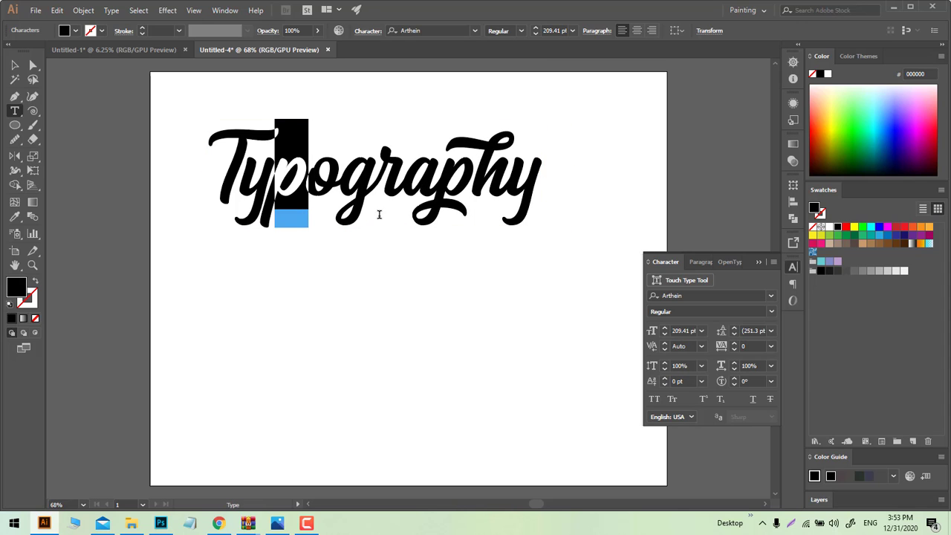
Step: Replace the final y with its extended end-stroke alternate and the r with the alternate whose swash underlines the preceding letters
left_click(535, 203)
left_click(593, 241)
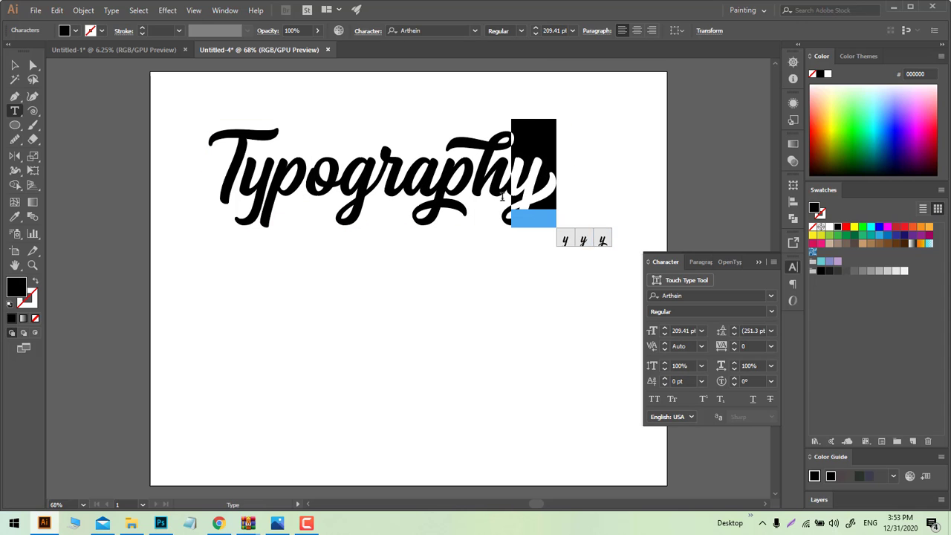
left_click(386, 168)
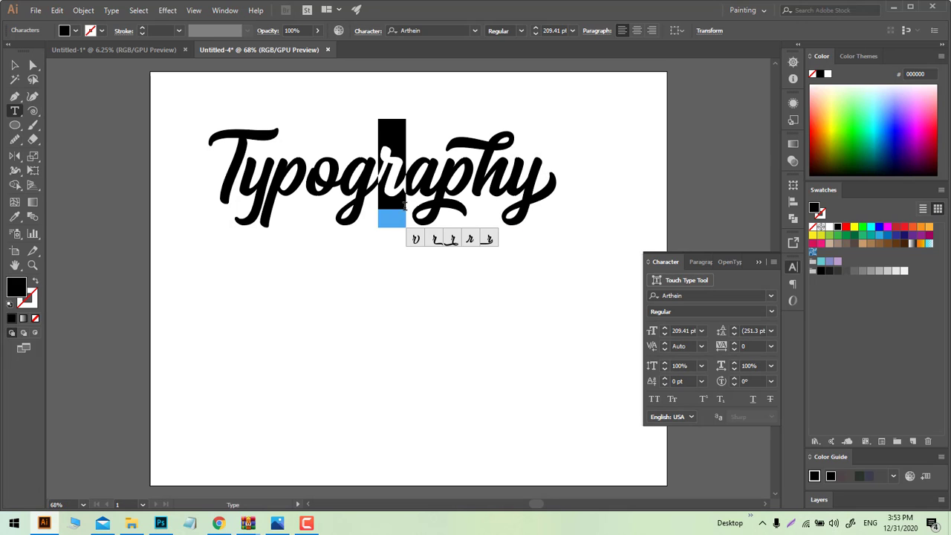
left_click(488, 238)
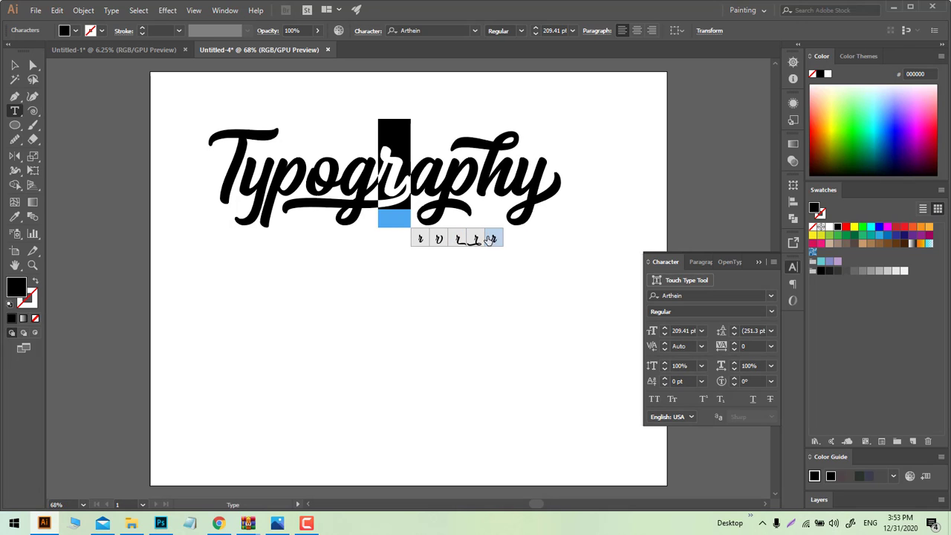
left_click(316, 170)
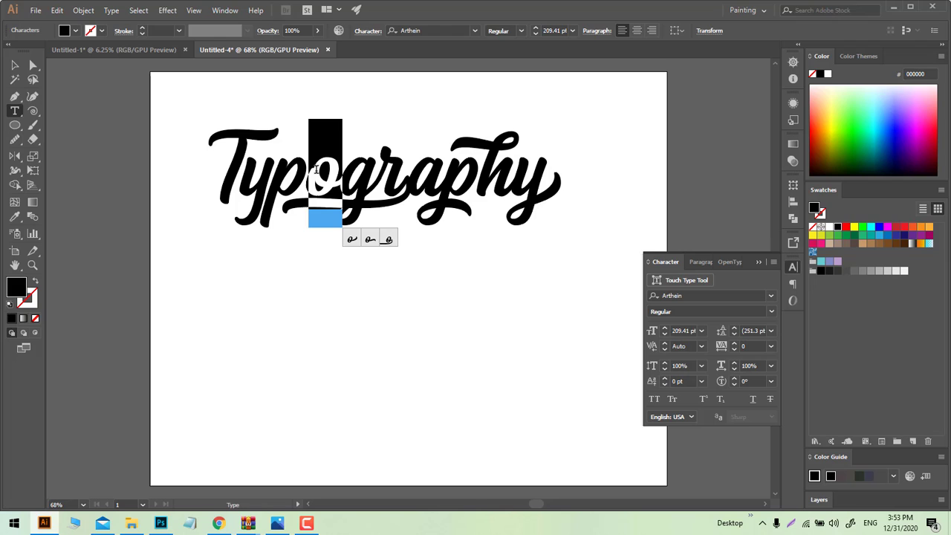
left_click(285, 169)
left_click(319, 241)
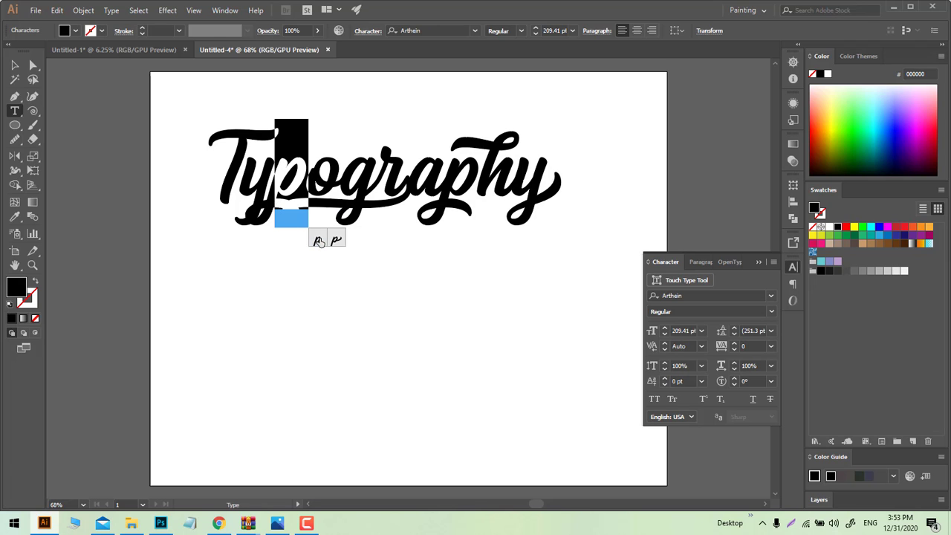
key("Escape")
left_click(320, 263)
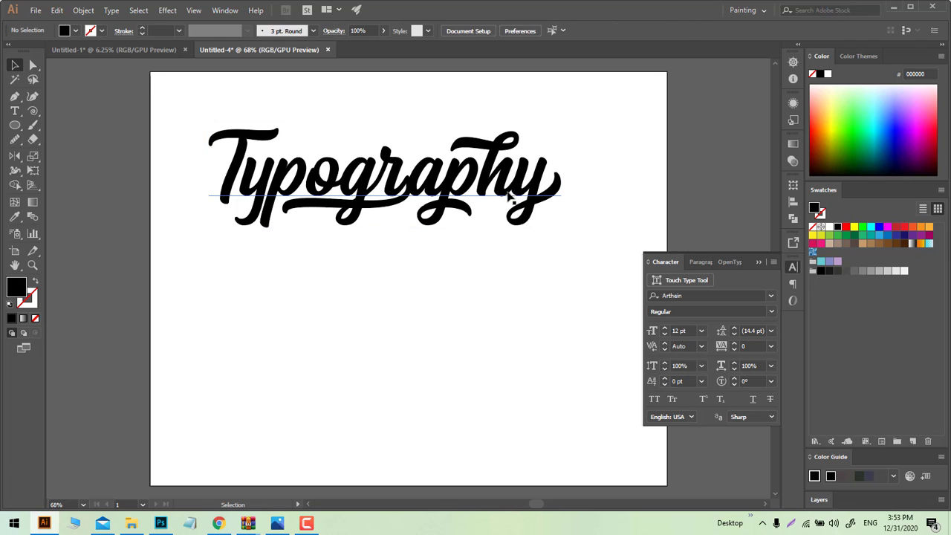
Step: Convert the "Typography" text to outlines and ungroup it into separate letter shapes
key("ctrl+1")
scroll(471, 215, "down", 1)
left_click(448, 221)
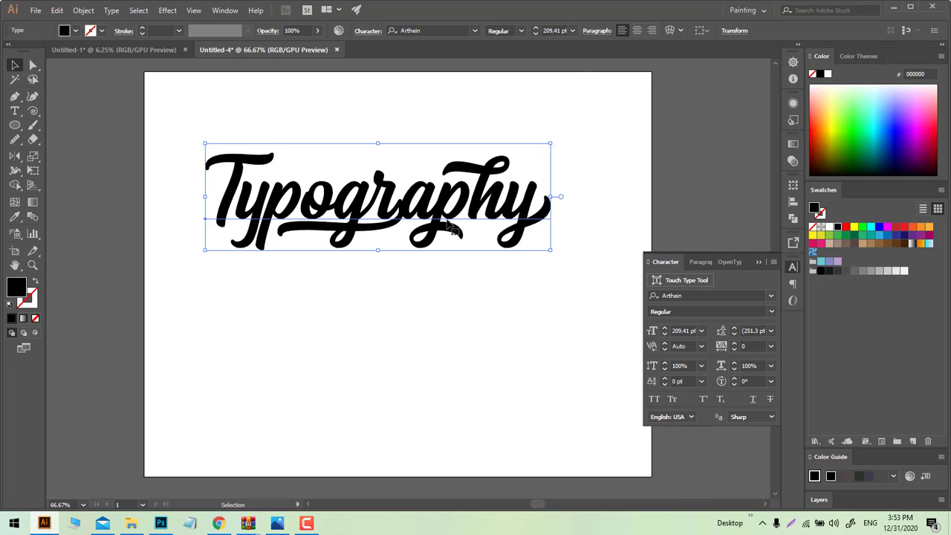
right_click(448, 221)
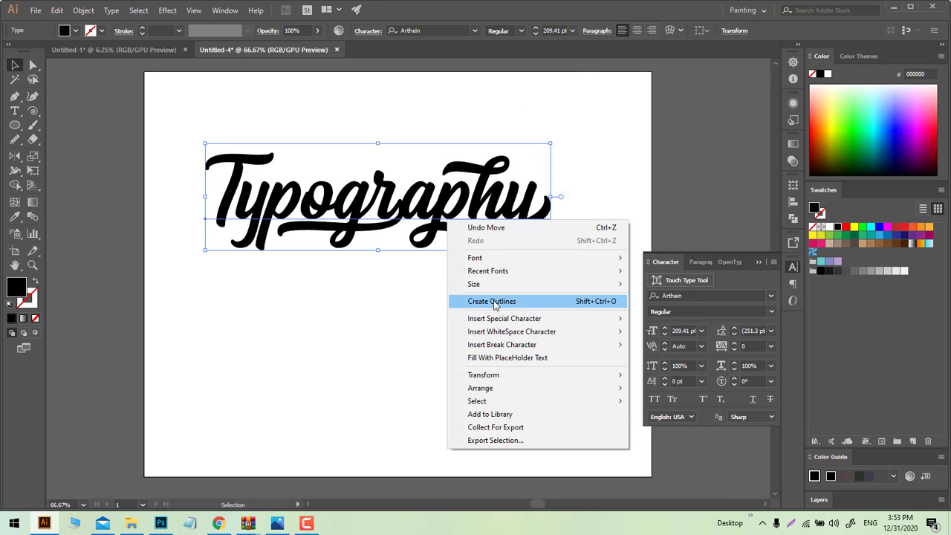
left_click(490, 301)
right_click(419, 206)
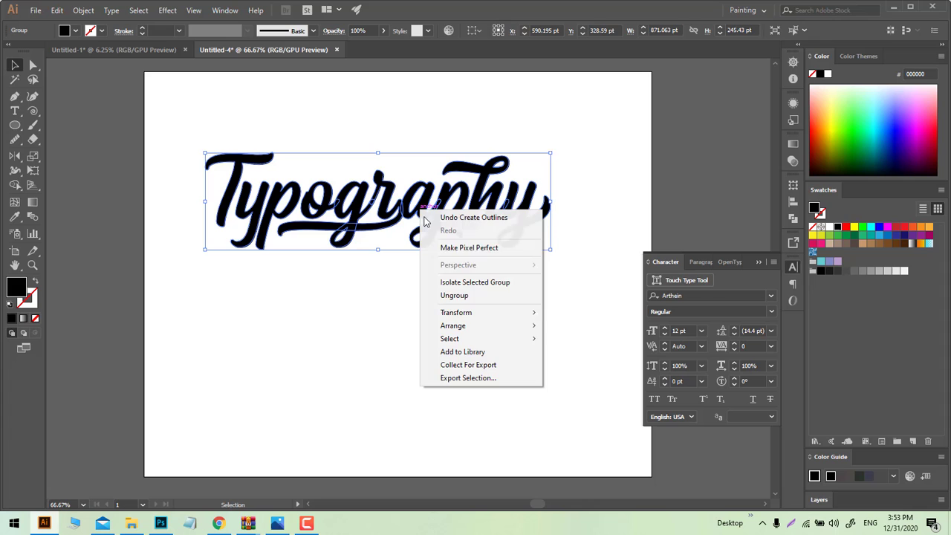
left_click(455, 297)
key("ctrl+shift+a")
Step: Shift the letters a, p, h and y together so the a joins the r cleanly
key("ctrl+1")
left_click_drag(402, 118, 559, 257)
left_click_drag(540, 216, 530, 215)
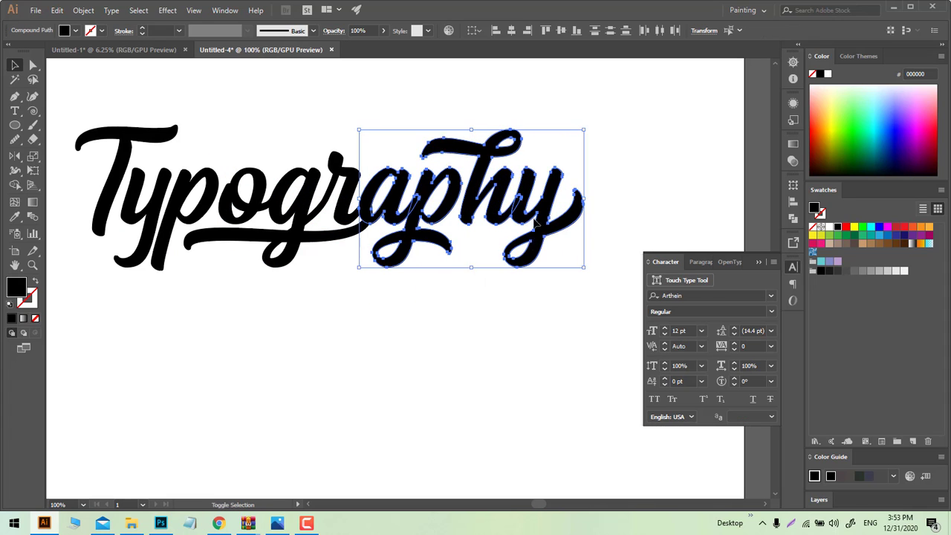
left_click(495, 330)
scroll(394, 184, "up", 1)
left_click_drag(395, 141, 479, 223)
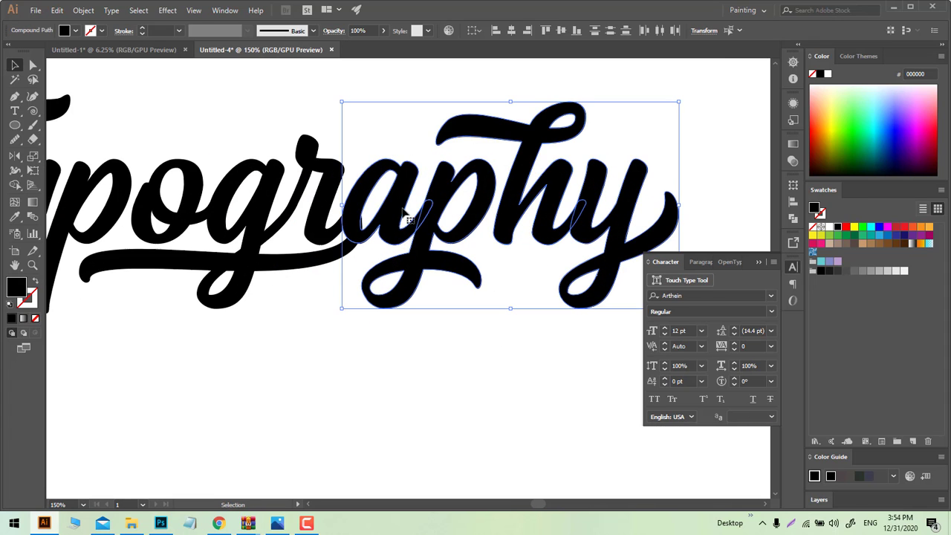
left_click_drag(407, 215, 409, 216)
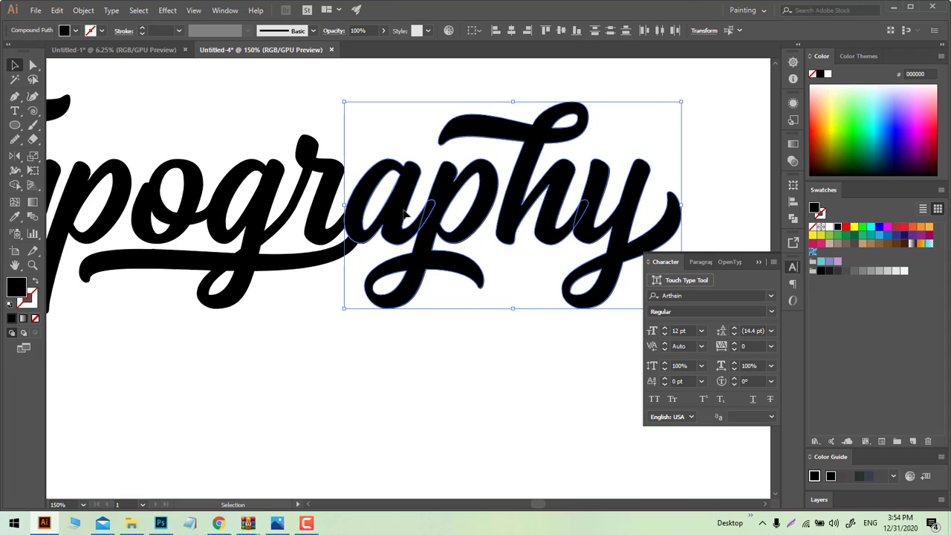
left_click(466, 347)
Step: Nudge the letters from g to the final y slightly left so the g sits closer to the o
scroll(512, 335, "down", 1)
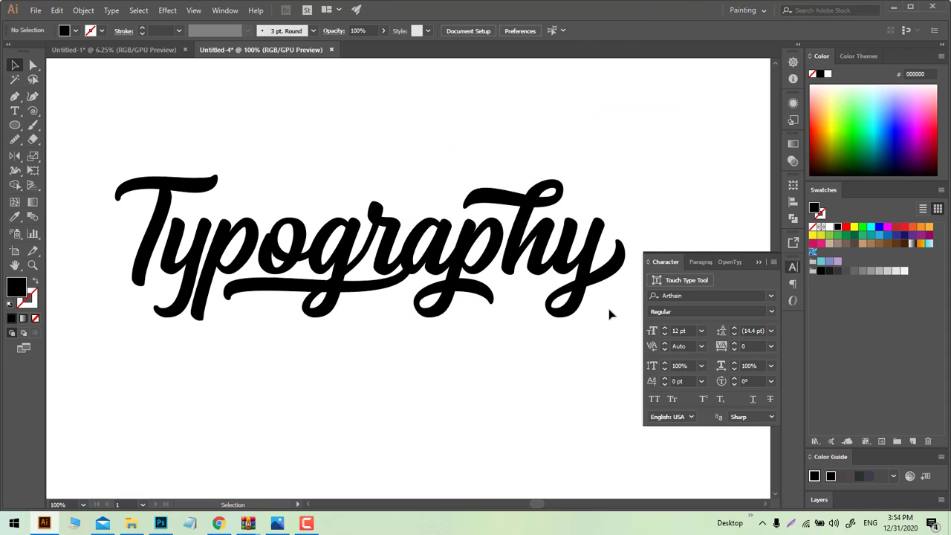
left_click_drag(609, 315, 544, 258)
left_click_drag(611, 342, 394, 182)
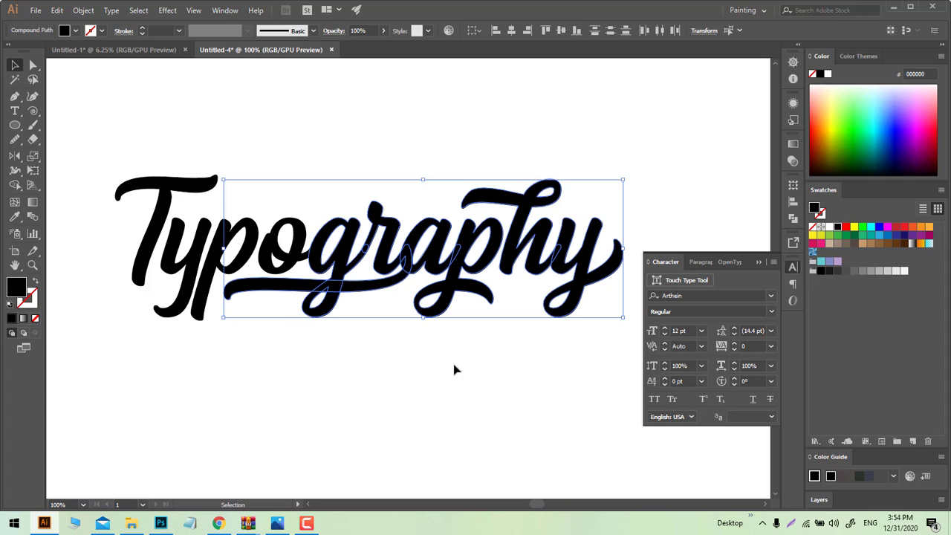
left_click(272, 340)
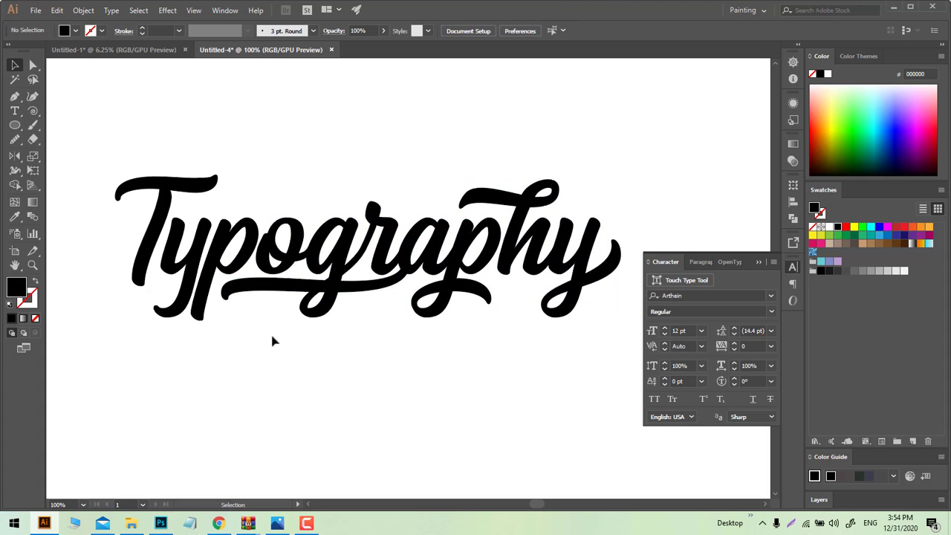
Step: Merge all the letters of the word into one shape with Pathfinder Unite
key("ctrl+minus")
left_click_drag(166, 163, 500, 355)
left_click(792, 219)
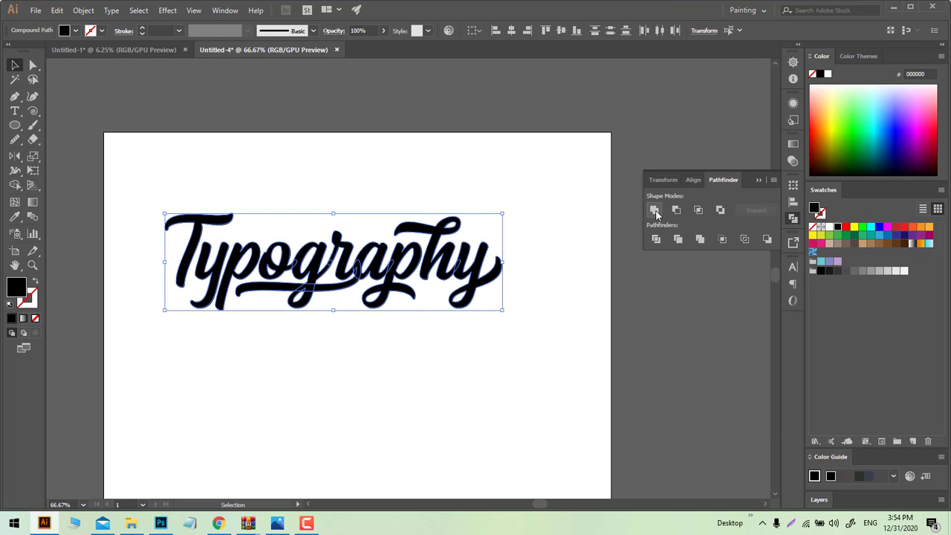
left_click(435, 339)
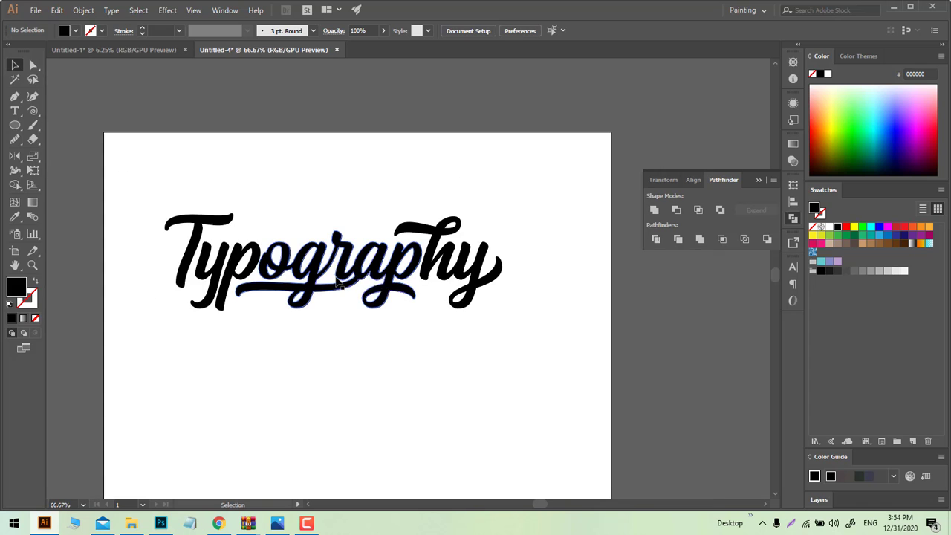
Step: Offset the path of the "Typography" lettering outward by 10 pt with miter joins
left_click(401, 300)
left_click(72, 11)
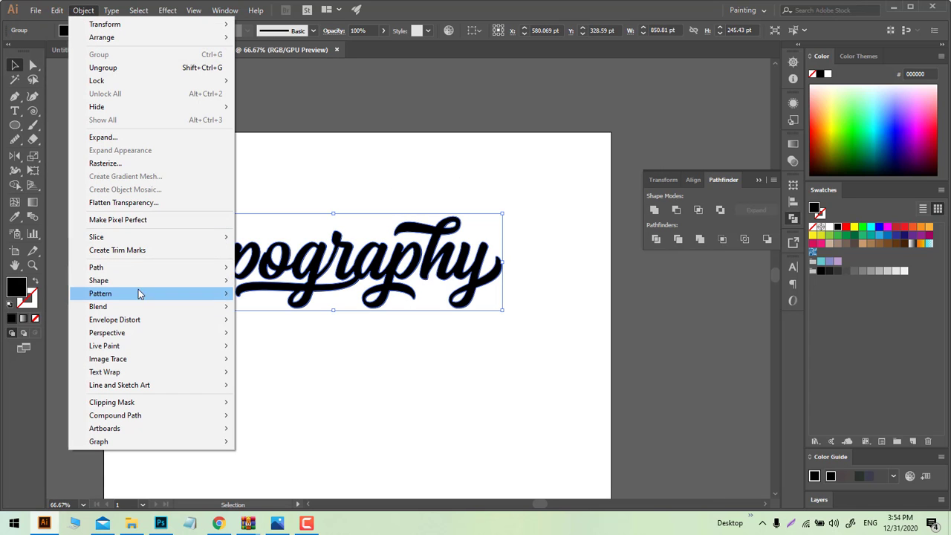
mouse_move(112, 269)
left_click(277, 310)
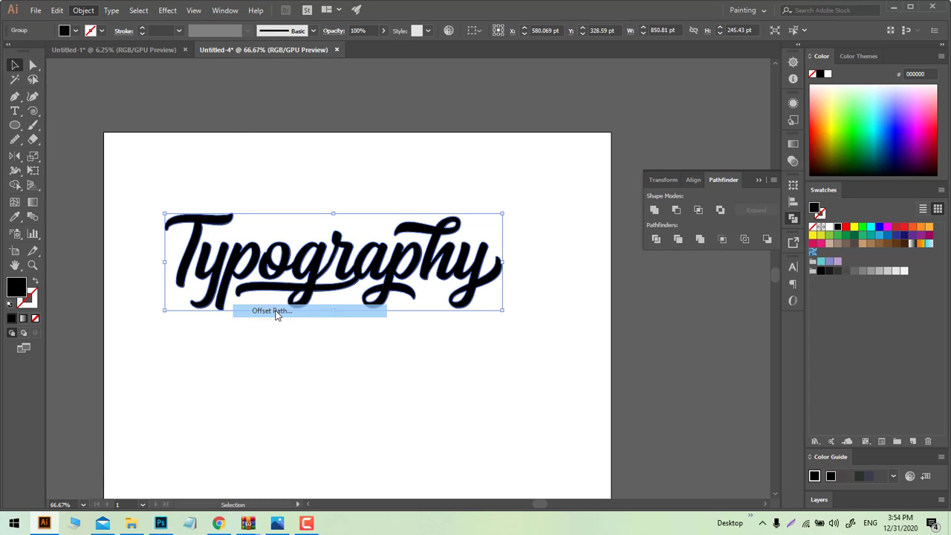
left_click(402, 292)
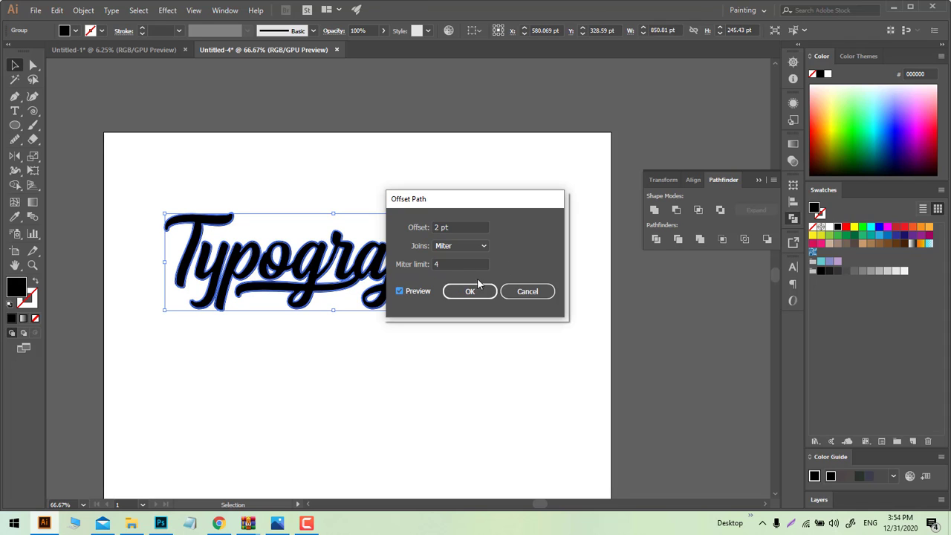
left_click(454, 226)
key("Up")
key("Up")
key("Up")
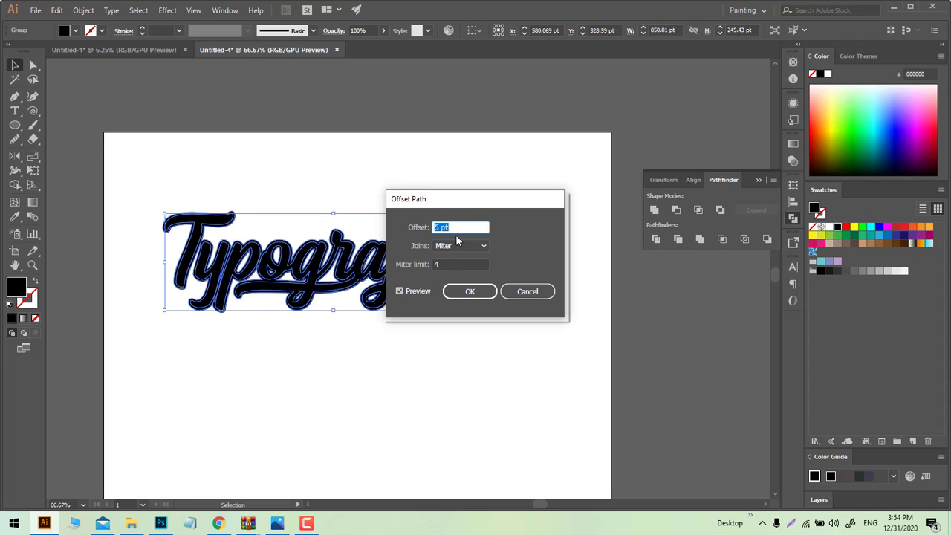
key("Up")
key("Up")
key("Up")
key("Up")
key("Up")
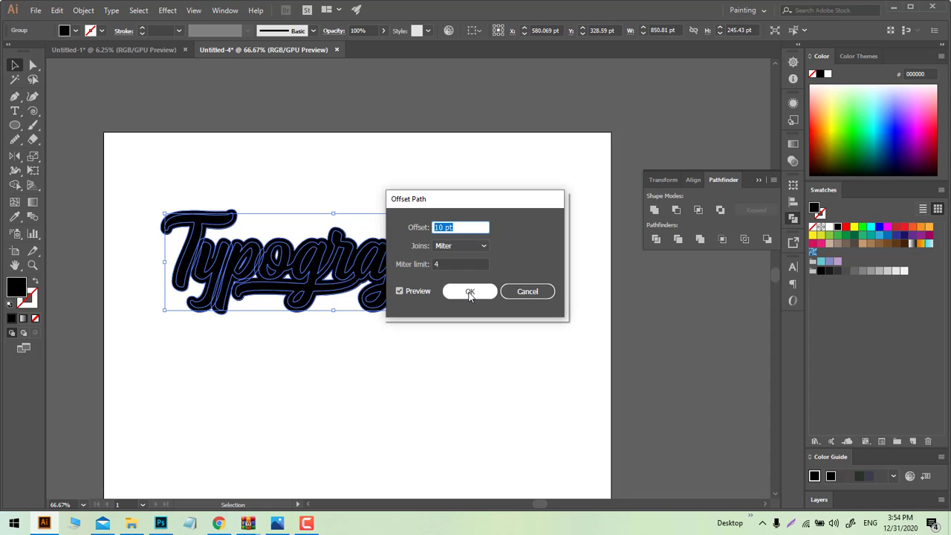
left_click(470, 292)
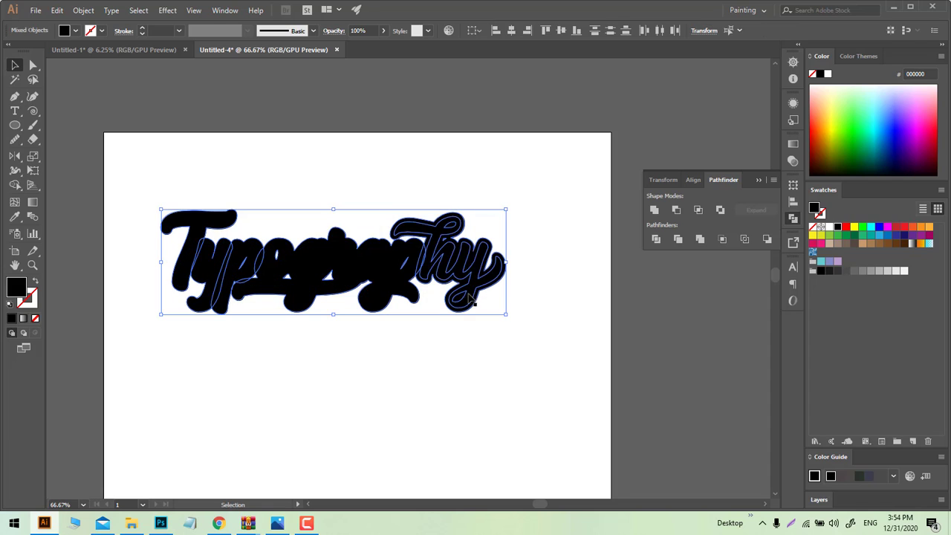
Step: Unite the offset outlines into one red shape and send it behind the black lettering
left_click(654, 210)
left_click(845, 227)
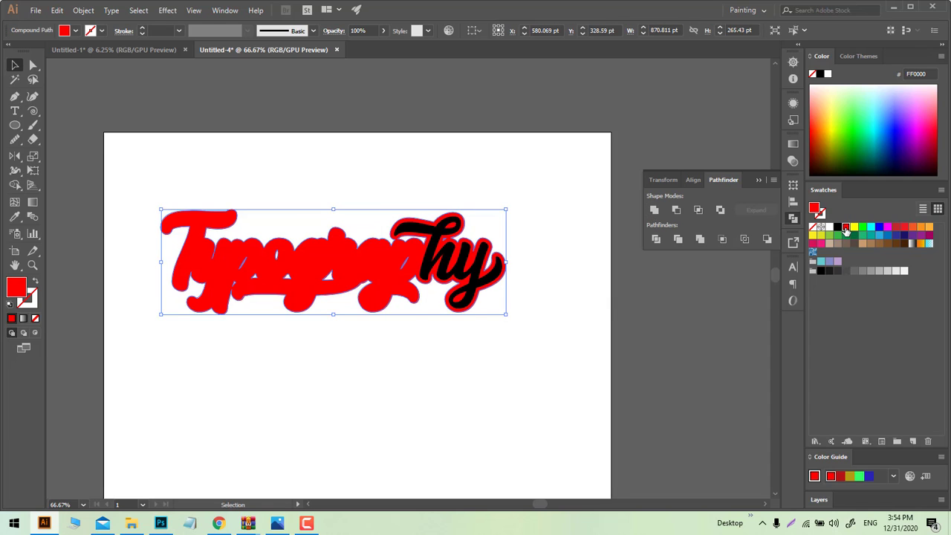
key("ctrl+shift+bracketleft")
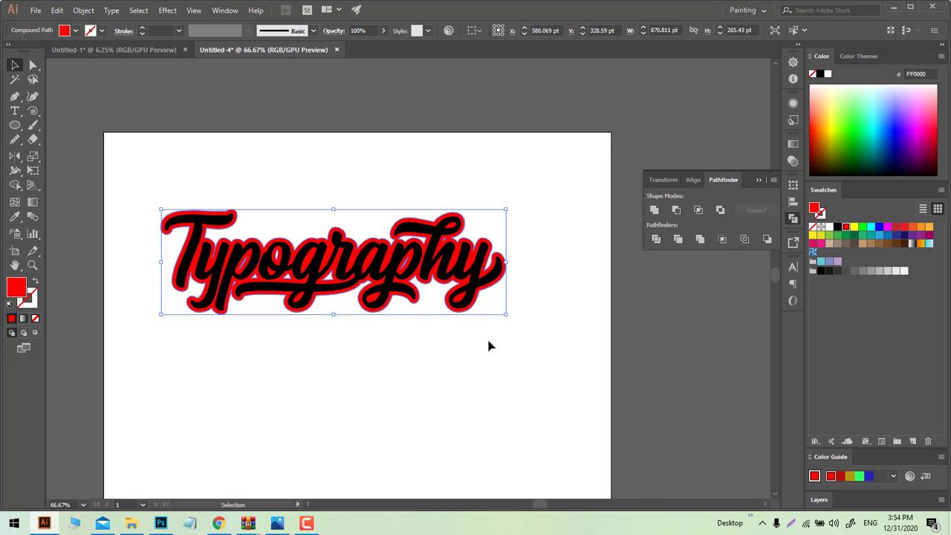
Step: Nudge the red outline shape 5 pt right and 5 pt down from the lettering to form a drop shadow
scroll(410, 251, "up", 1)
scroll(410, 249, "down", 2)
scroll(416, 253, "up", 1)
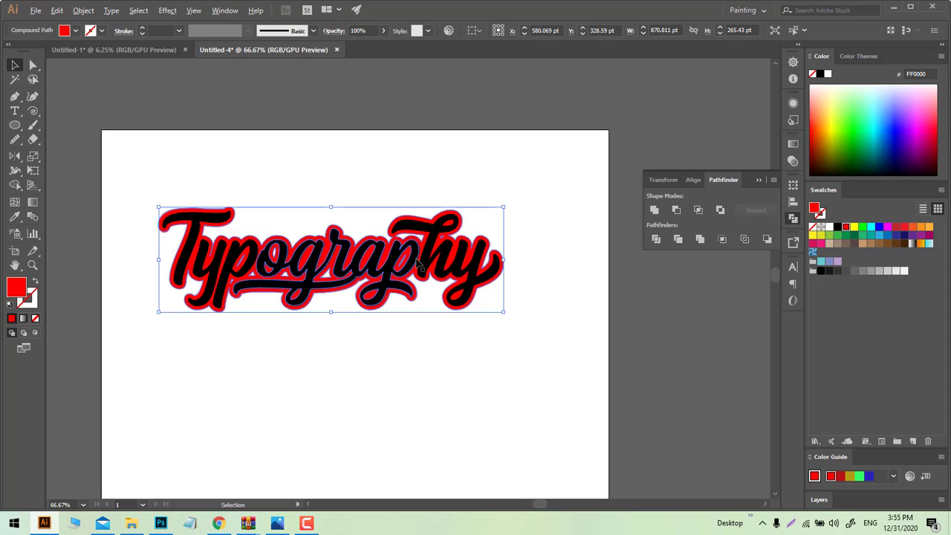
key("Up")
key("Up")
key("Up")
key("Up")
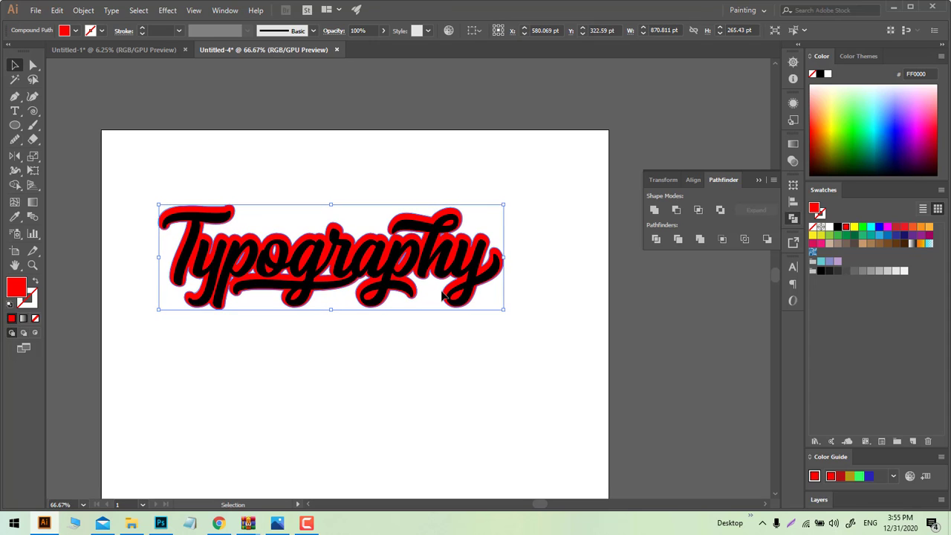
key("Left")
key("Left")
key("Left")
key("Down")
key("Down")
key("Down")
key("Down")
key("Down")
key("Down")
key("Down")
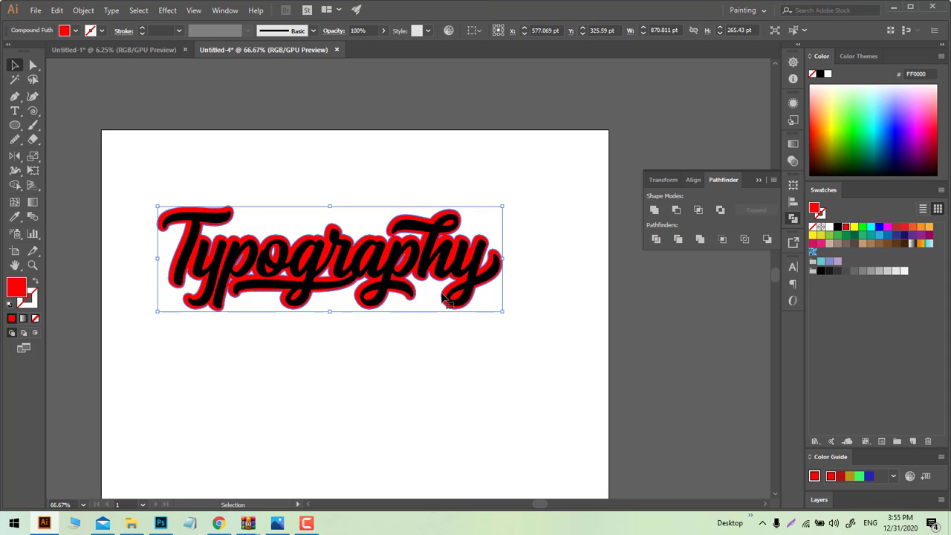
key("Right")
key("Right")
key("Right")
key("Right")
key("Right")
key("Right")
key("Down")
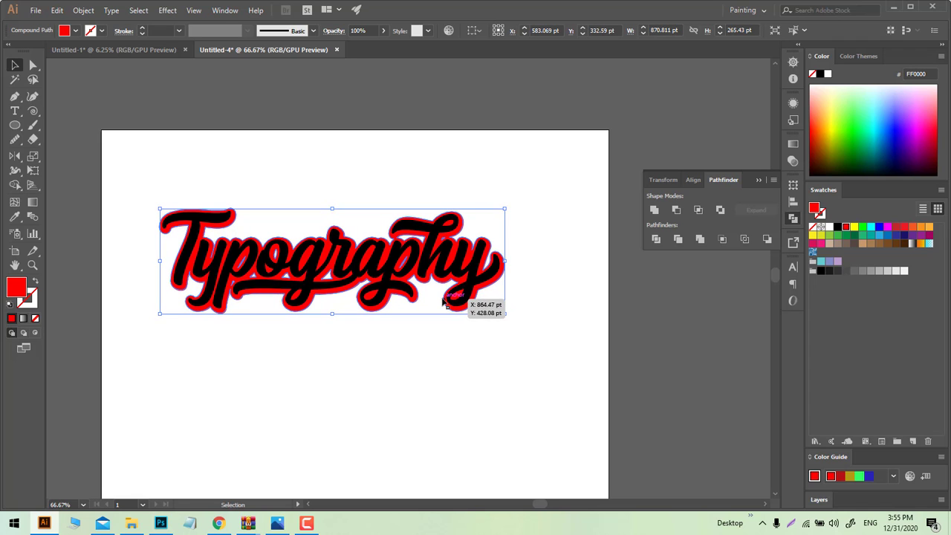
left_click(410, 312)
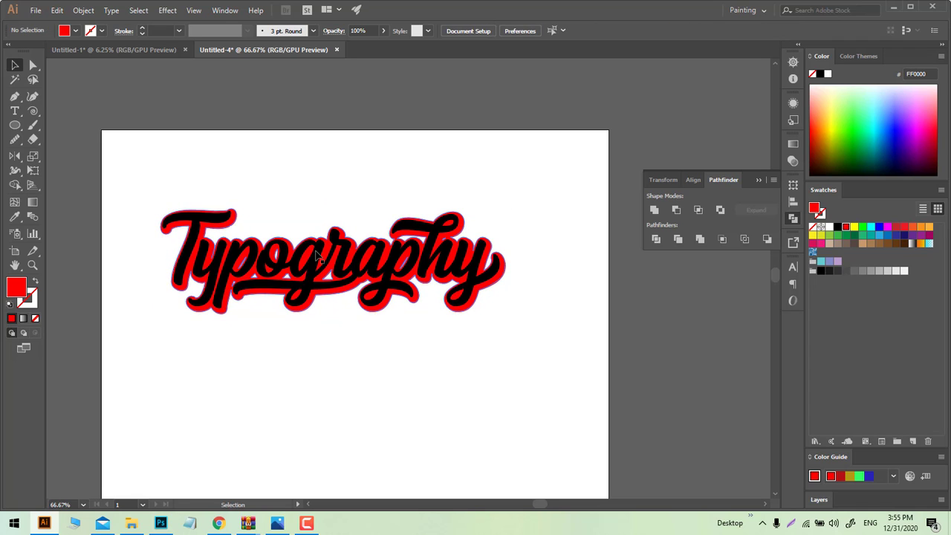
Step: Try to fill the grouped lettering with white, and undo the colour changes
left_click(385, 276)
left_click(821, 227)
left_click(830, 228)
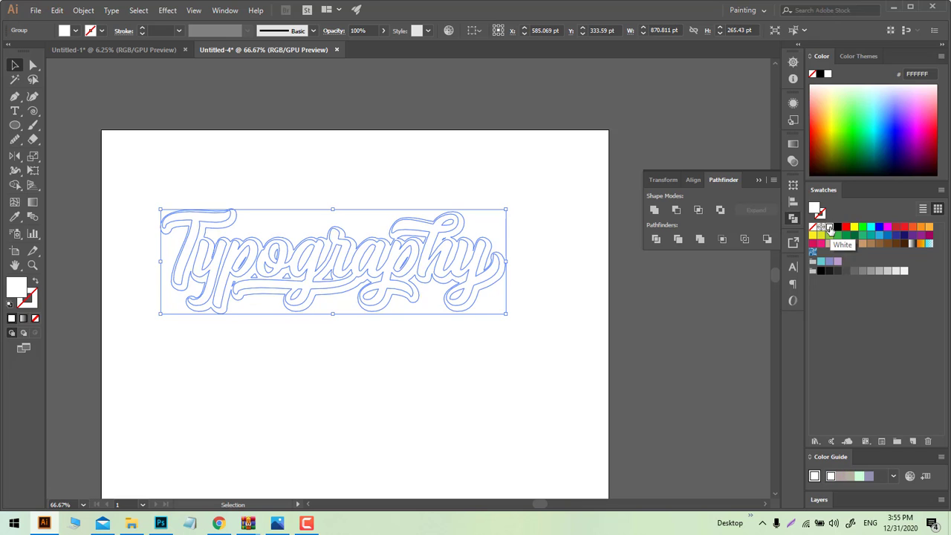
left_click(556, 343)
key("ctrl+z")
key("ctrl+z")
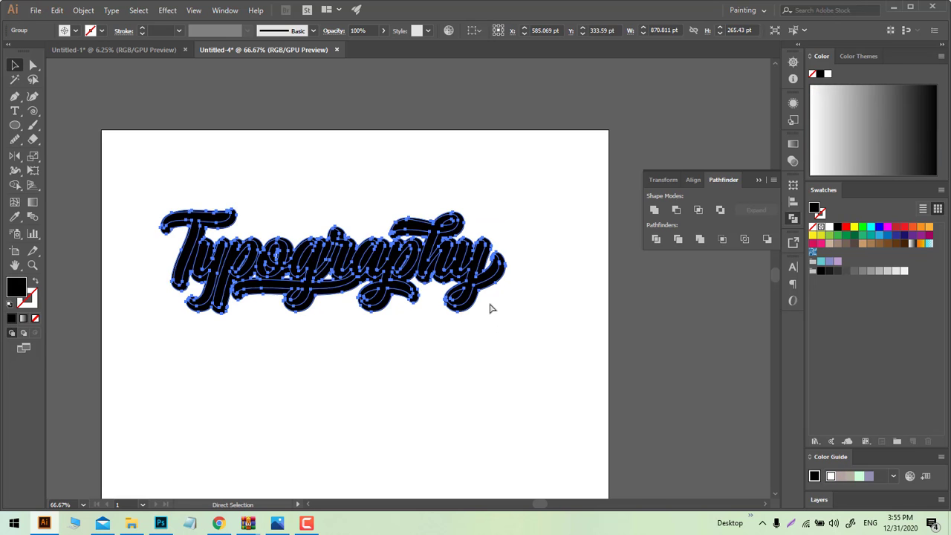
left_click(499, 319)
Step: Ungroup the lettering and its red shadow shape
left_click(449, 257)
right_click(526, 286)
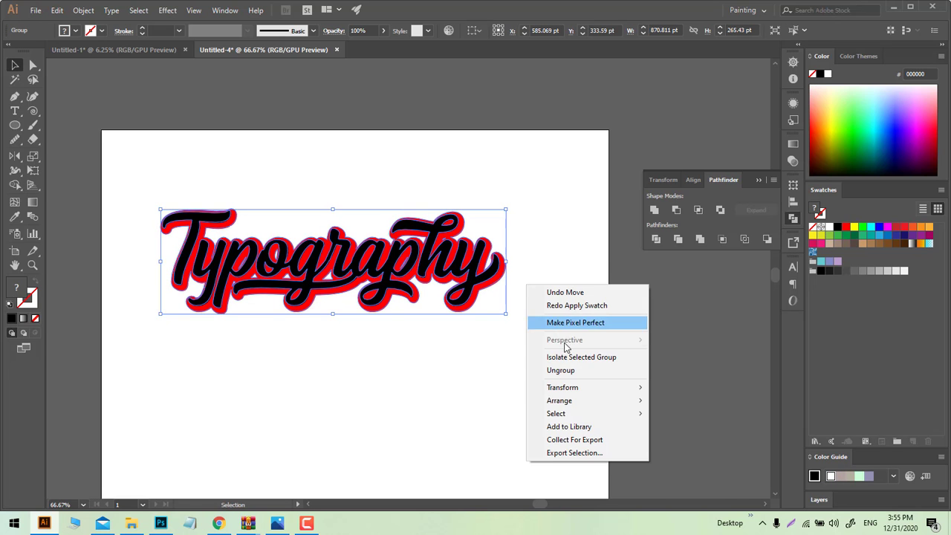
left_click(557, 369)
left_click(500, 318)
Step: Group all the black letter shapes without the red shadow and fill them with white
left_click(411, 272)
left_click(410, 272, "shift")
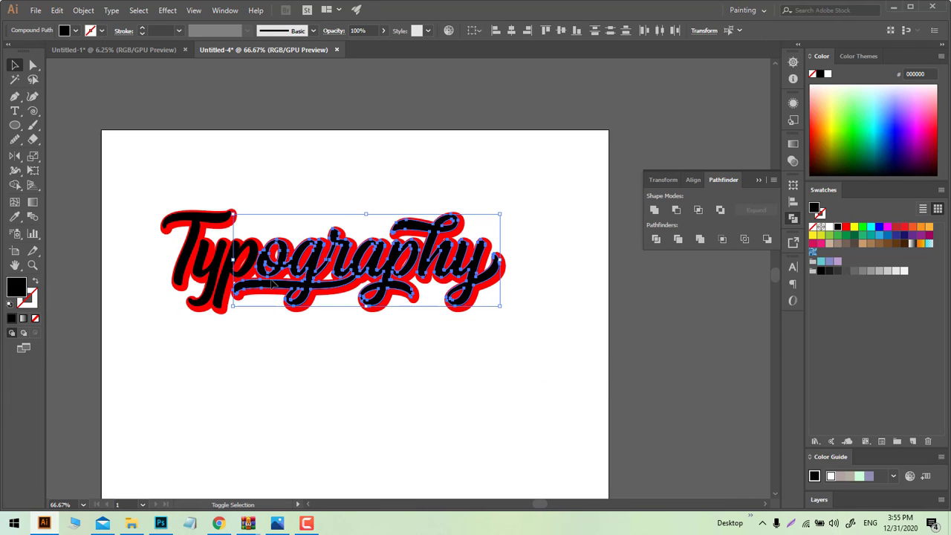
left_click(231, 271, "shift")
left_click(203, 274, "shift")
left_click(184, 275, "shift")
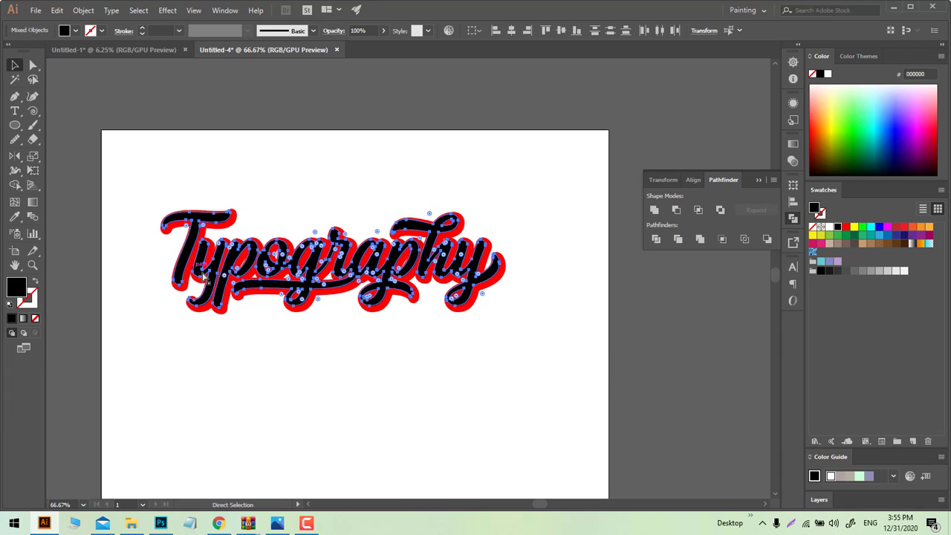
key("ctrl+g")
left_click(830, 228)
left_click(560, 380)
Step: Fill the red shadow shape behind the lettering with black
scroll(476, 316, "up", 1)
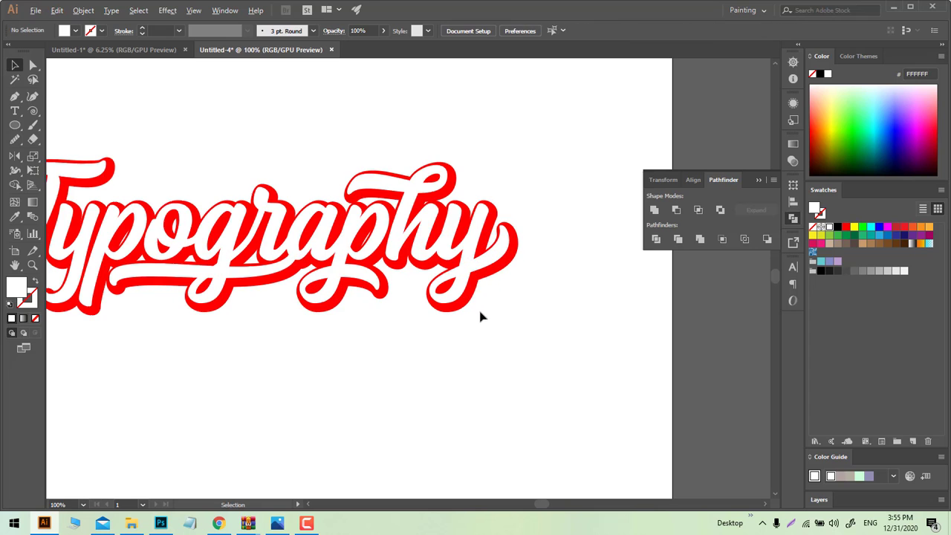
left_click(485, 291)
left_click(837, 228)
left_click(515, 414)
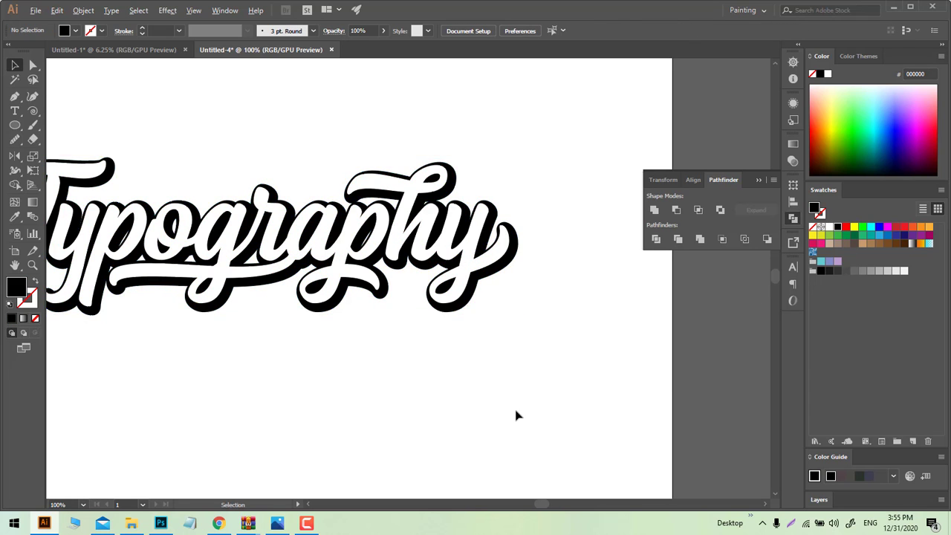
Step: Examine the white lettering against its black shadow, including the edges of the first letters
scroll(486, 410, "down", 2)
scroll(495, 371, "down", 1)
scroll(469, 320, "up", 1)
scroll(469, 319, "up", 1)
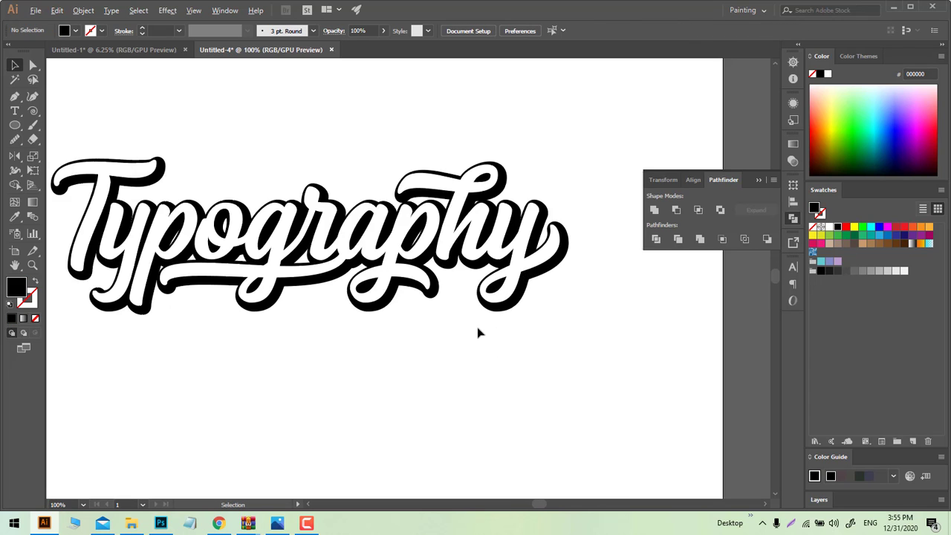
scroll(480, 334, "down", 1)
left_click_drag(414, 340, 433, 380)
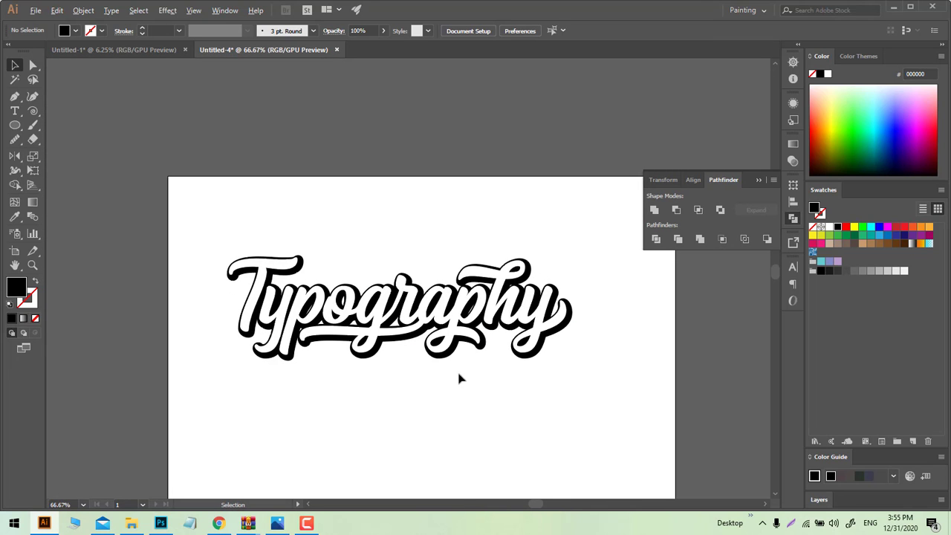
scroll(372, 279, "up", 2)
scroll(372, 282, "down", 1)
scroll(364, 286, "up", 1)
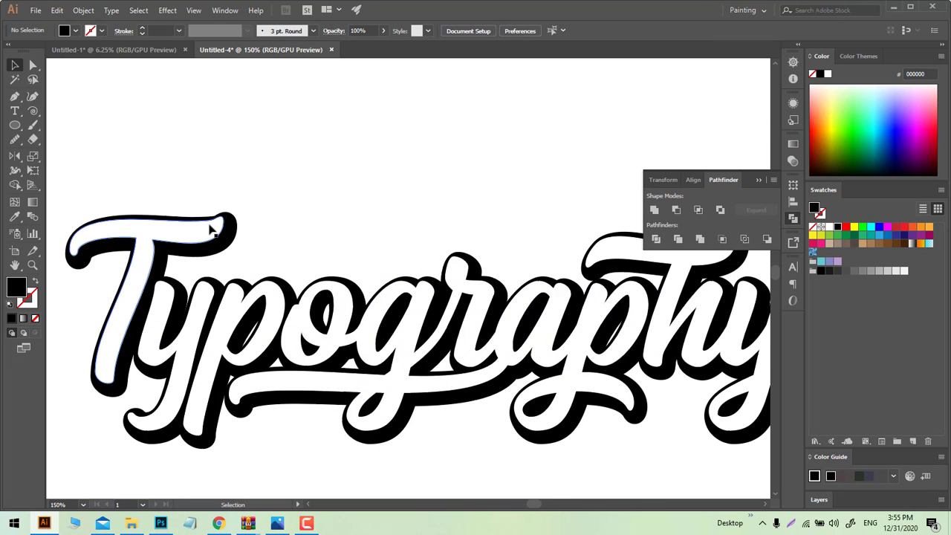
Step: Draw a straight horizontal line about 183 pt long above the T with the Pen tool and select it
left_click(14, 96)
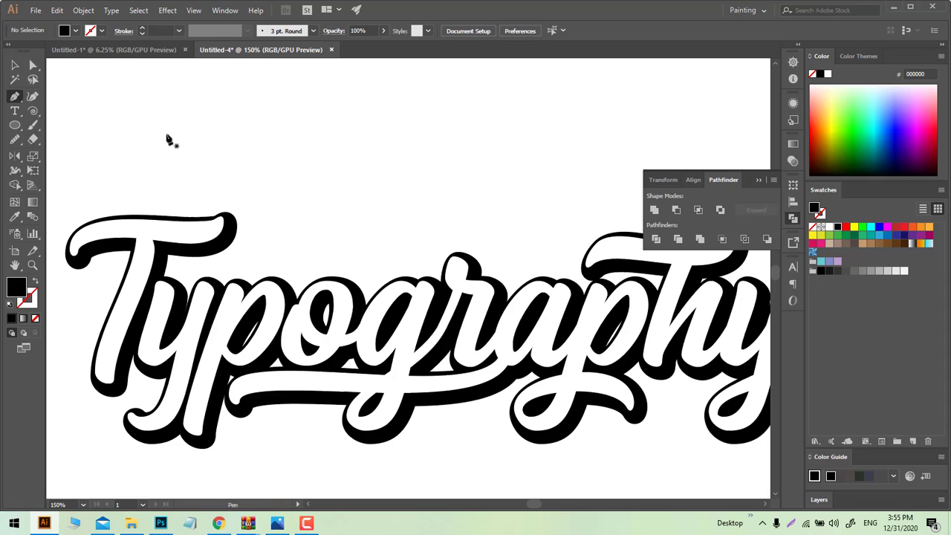
left_click(152, 130)
left_click(315, 130)
key("v")
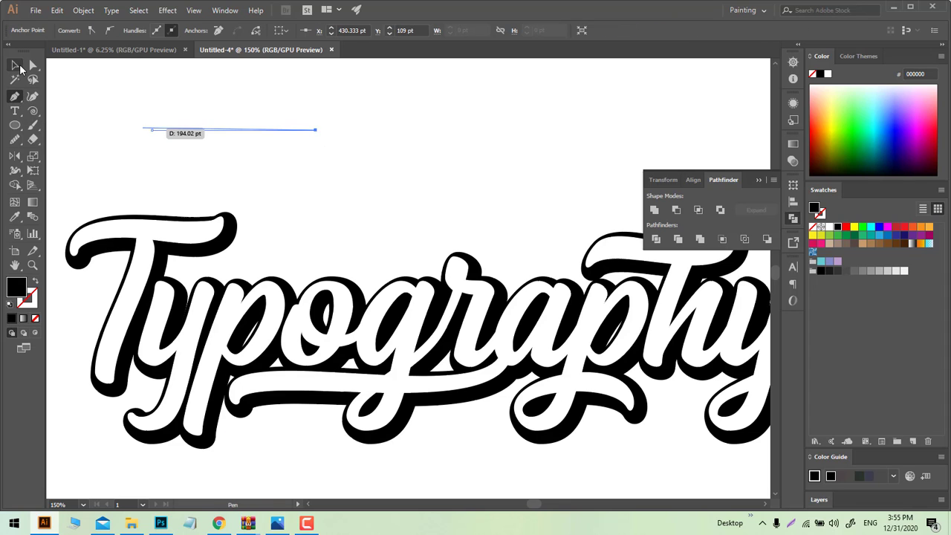
left_click_drag(78, 168, 162, 96)
Step: Give the line a 5 pt stroke with the elliptical width profile that tapers at both ends
left_click(142, 29)
left_click(142, 28)
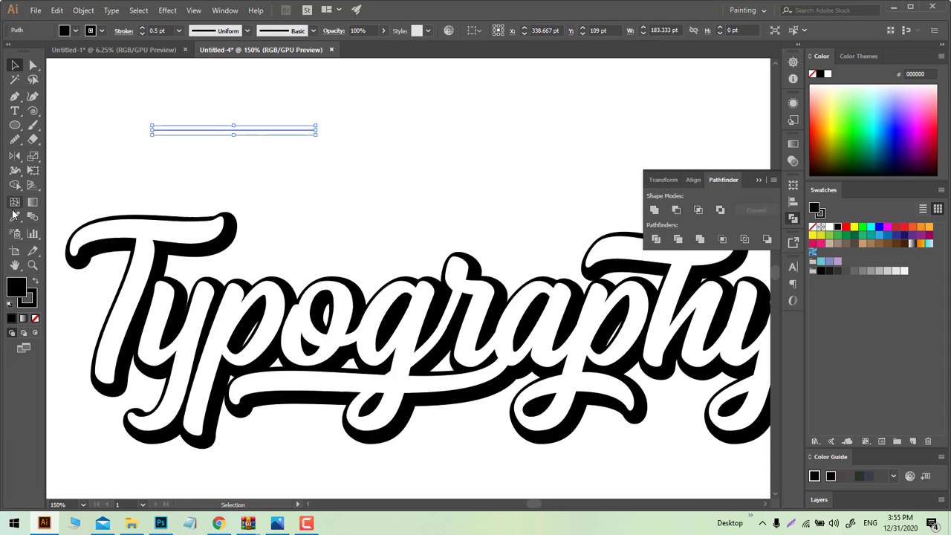
left_click(247, 30)
left_click(216, 68)
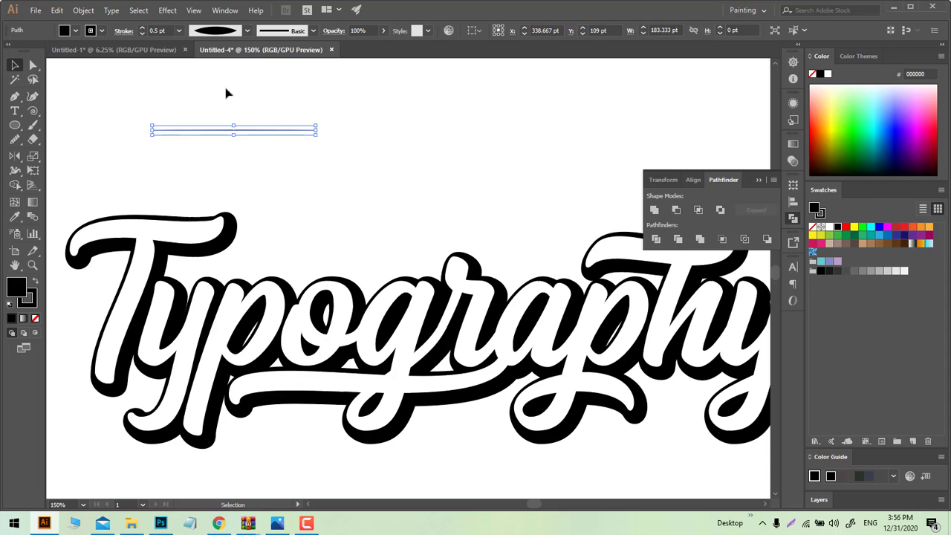
left_click(142, 29)
left_click(141, 29)
left_click(142, 29)
left_click(141, 28)
left_click(141, 28)
left_click(141, 28)
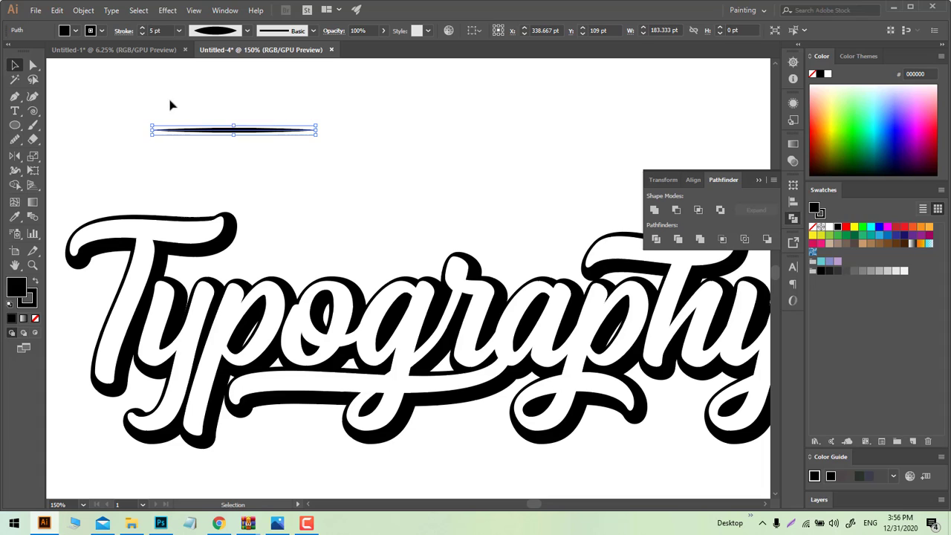
left_click(259, 155)
Step: Create an Art Brush with default options from the tapered line and delete the line from the artboard
mouse_move(236, 130)
left_mouse_down()
mouse_move(266, 144)
mouse_move(419, 159)
mouse_move(476, 127)
left_mouse_up()
left_click(225, 10)
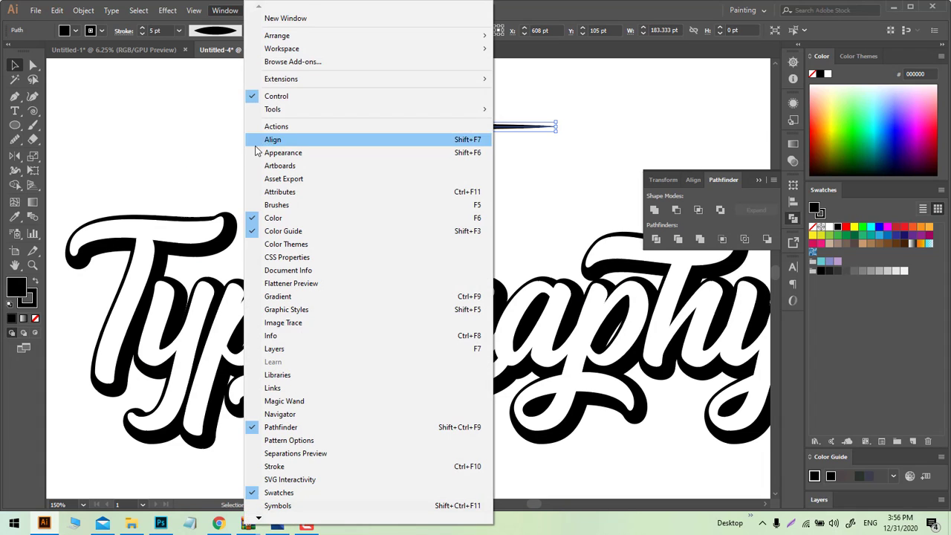
left_click(284, 206)
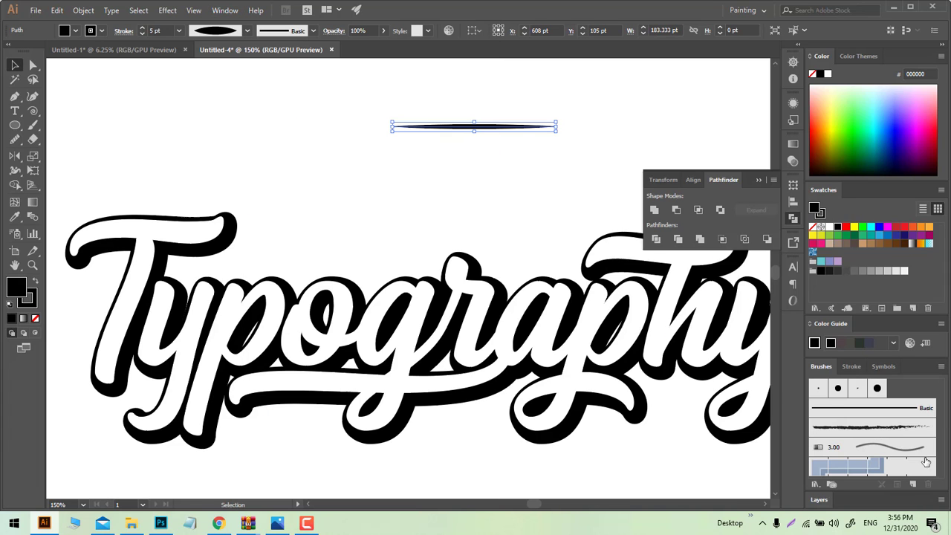
mouse_move(518, 128)
left_mouse_down()
mouse_move(558, 253)
mouse_move(892, 465)
left_mouse_up()
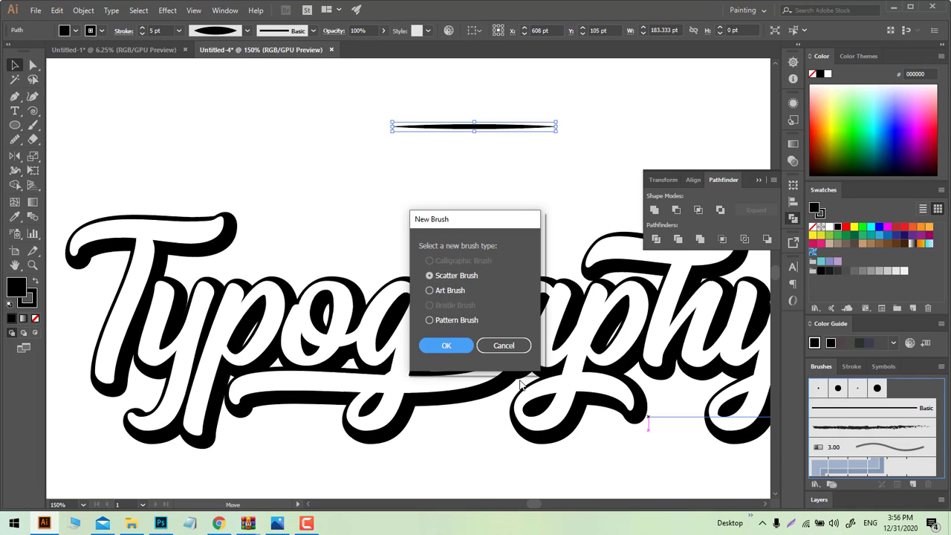
left_click(447, 290)
left_click(449, 344)
key("Return")
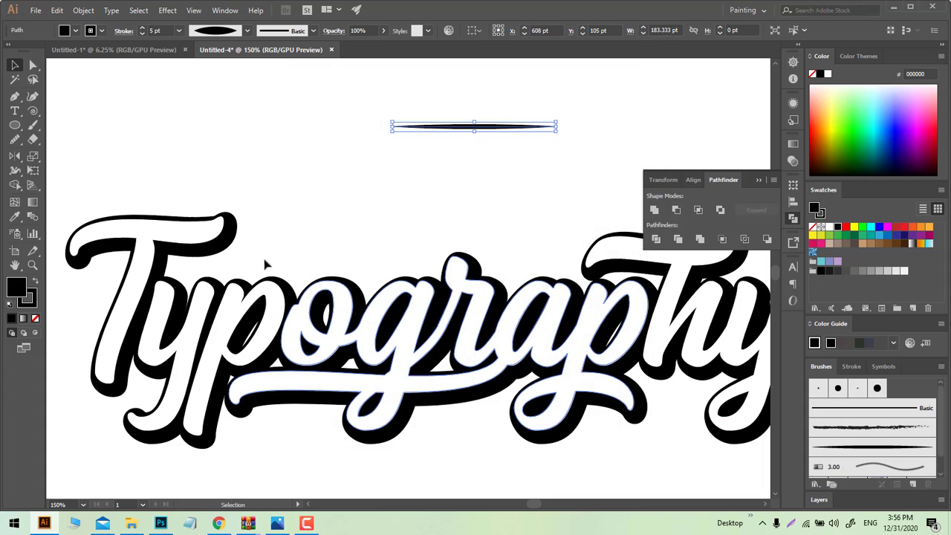
key("Delete")
Step: Paint test strokes above the lettering with the Paintbrush tool using the new tapered art brush
key("b")
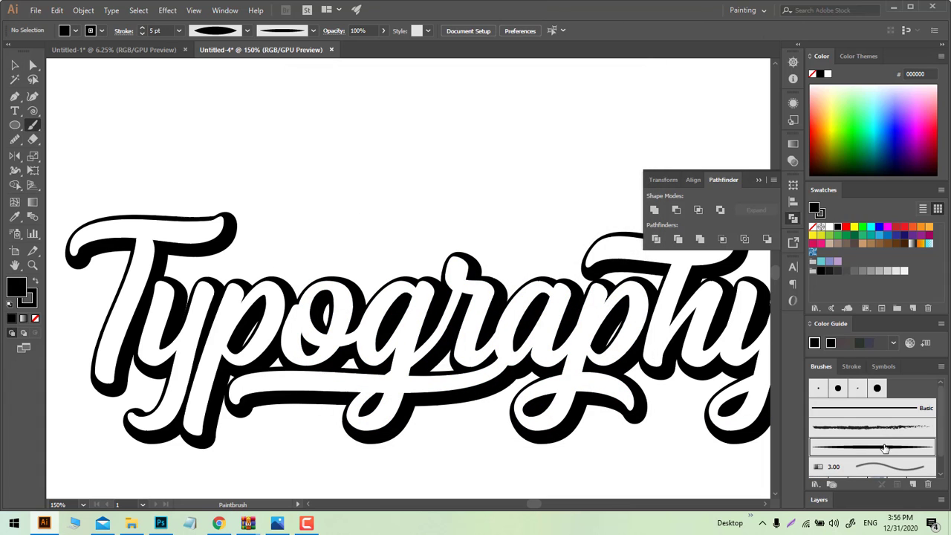
left_click_drag(278, 159, 350, 169)
key("ctrl+z")
mouse_move(246, 148)
left_mouse_down()
mouse_move(469, 148)
mouse_move(454, 148)
left_mouse_up()
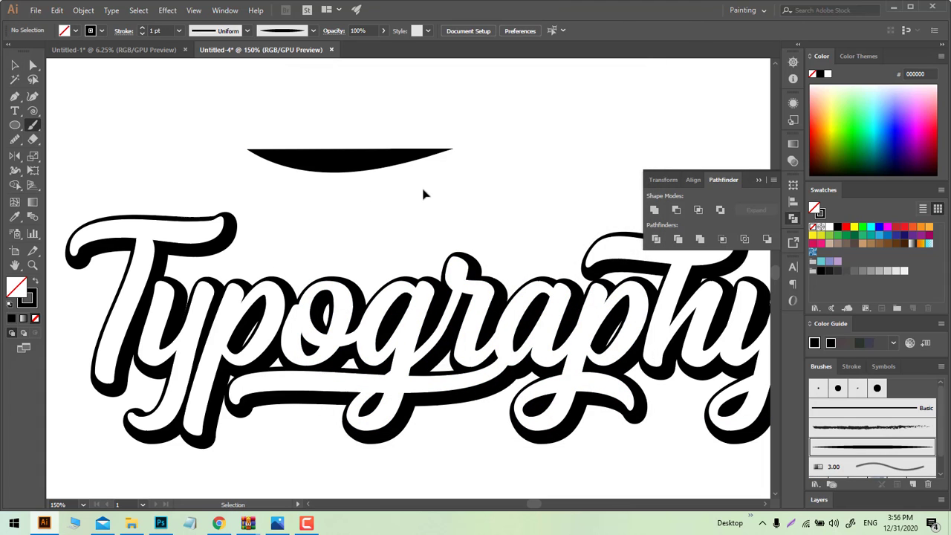
key("x")
left_click_drag(301, 202, 450, 159)
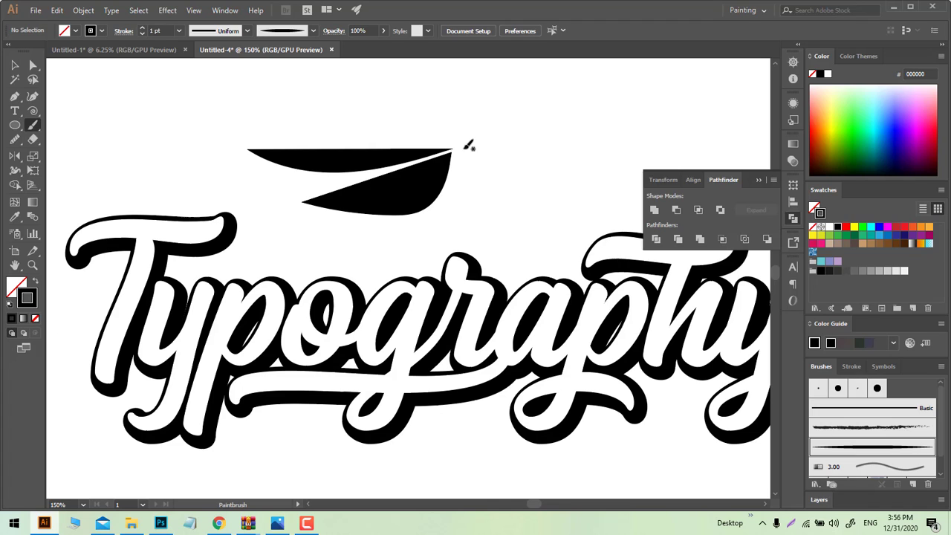
Step: Undo the test brush strokes and the art brush creation to bring back the tapered line above the lettering
left_click_drag(420, 190, 480, 195)
left_click_drag(491, 108, 529, 135)
key("ctrl+z")
key("ctrl+z")
key("ctrl+z")
key("ctrl+z")
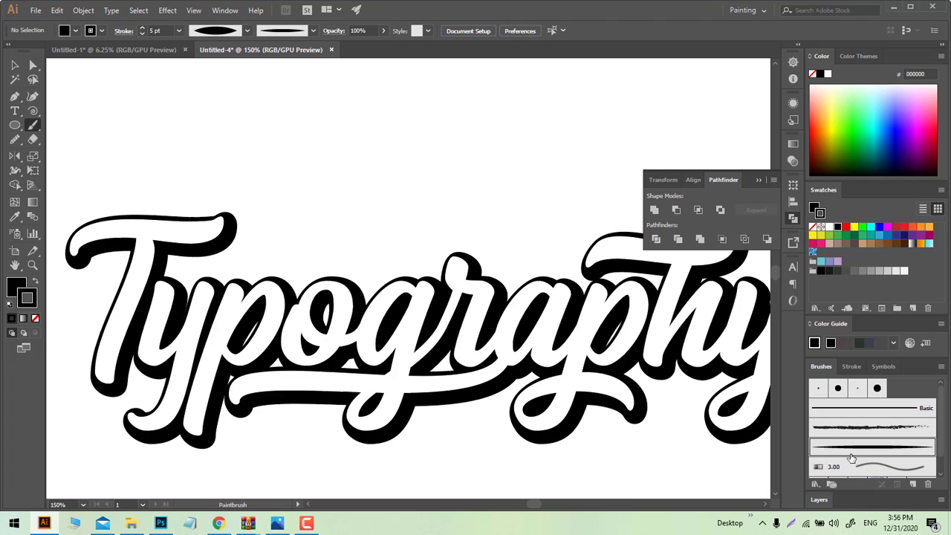
key("ctrl+z")
key("ctrl+z")
key("ctrl+z")
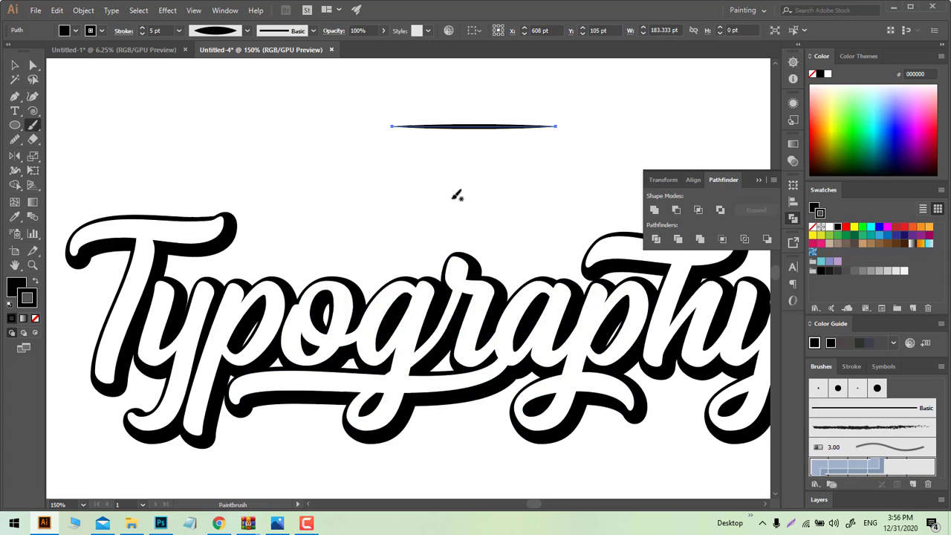
Step: Expand the appearance of the tapered line into a filled shape and move it closer to the lettering
left_click(83, 10)
left_click(104, 151)
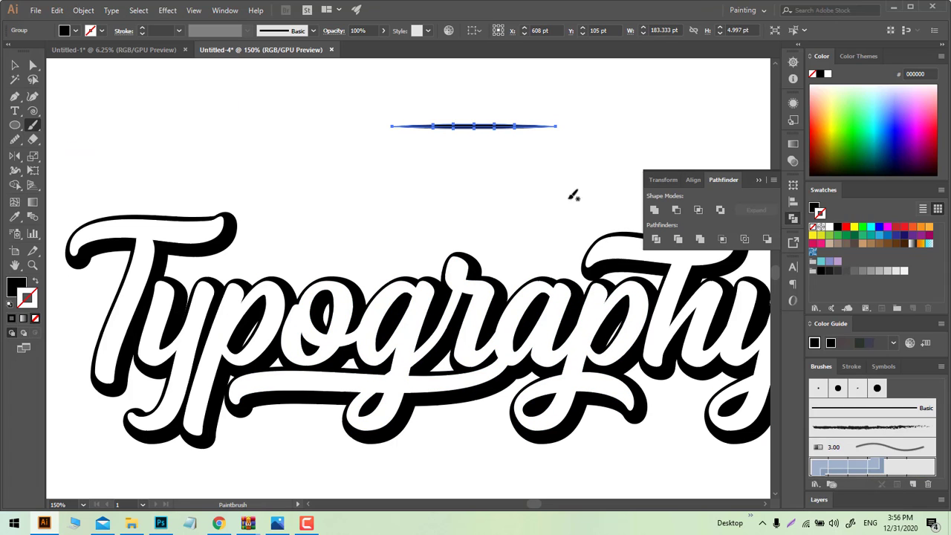
left_click(83, 9)
left_click(111, 134)
left_click(467, 141, "ctrl")
left_click_drag(471, 127, 488, 163)
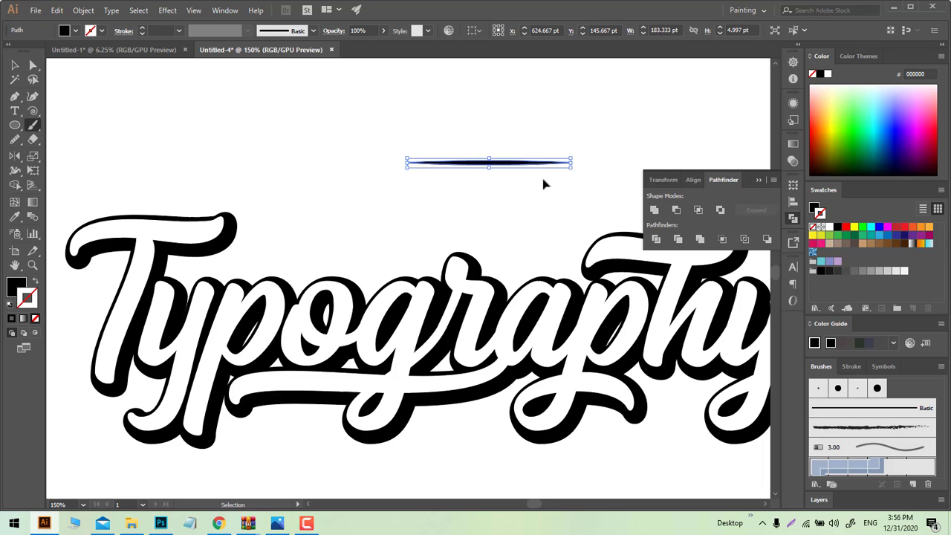
Step: Create an Art Brush with default options from the expanded tapered shape
left_click_drag(546, 183, 885, 463)
left_click(430, 290)
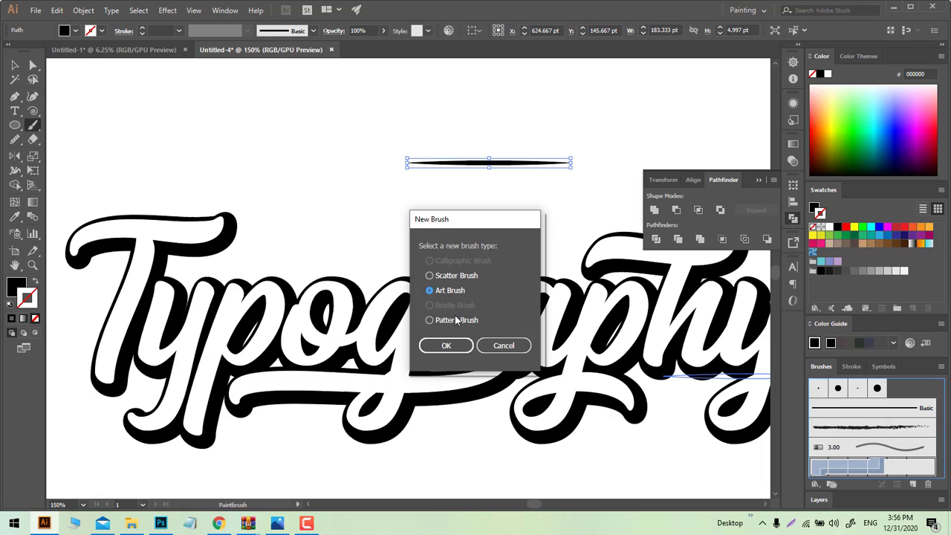
key("Return")
left_click(561, 414)
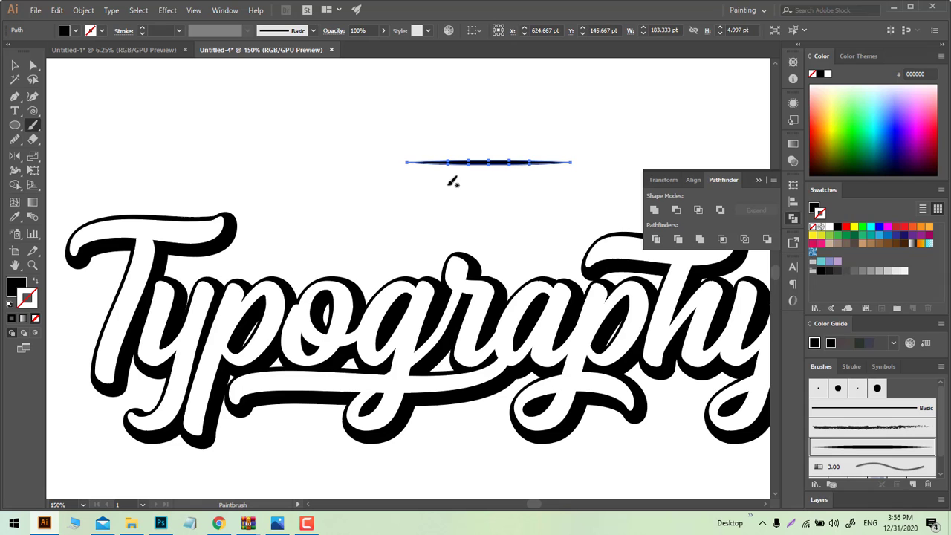
Step: Paint test strokes beside the tapered shape with the new art brush and delete them together with the shape
left_click_drag(392, 171, 384, 173)
left_click_drag(361, 128, 379, 206)
left_click_drag(291, 112, 509, 209)
key("Delete")
Step: Set the stroke color to grey AAAAAA for the Paintbrush
scroll(138, 230, "up", 1)
scroll(176, 244, "up", 1)
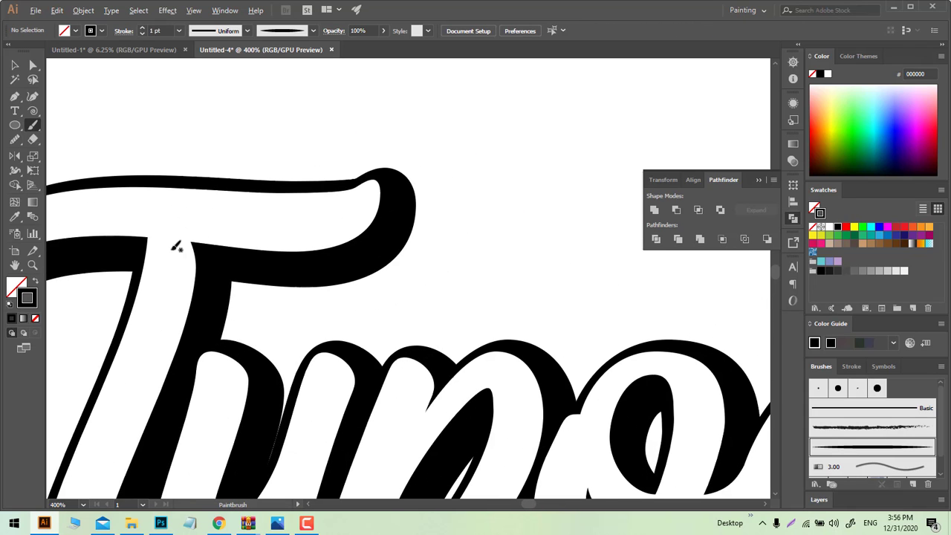
scroll(374, 222, "up", 1)
left_click_drag(374, 222, 327, 240)
double_click(26, 299)
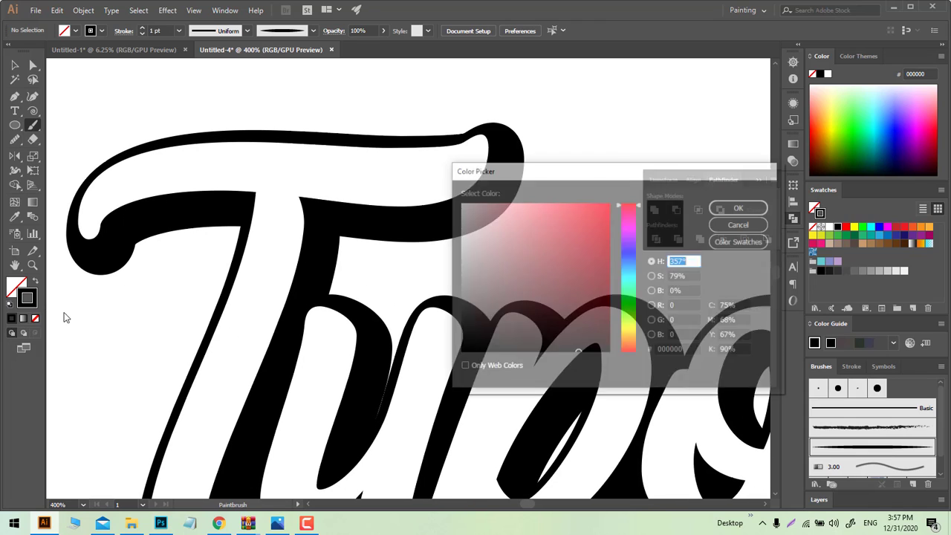
mouse_move(518, 297)
left_mouse_down()
mouse_move(426, 278)
mouse_move(458, 272)
mouse_move(458, 251)
left_mouse_up()
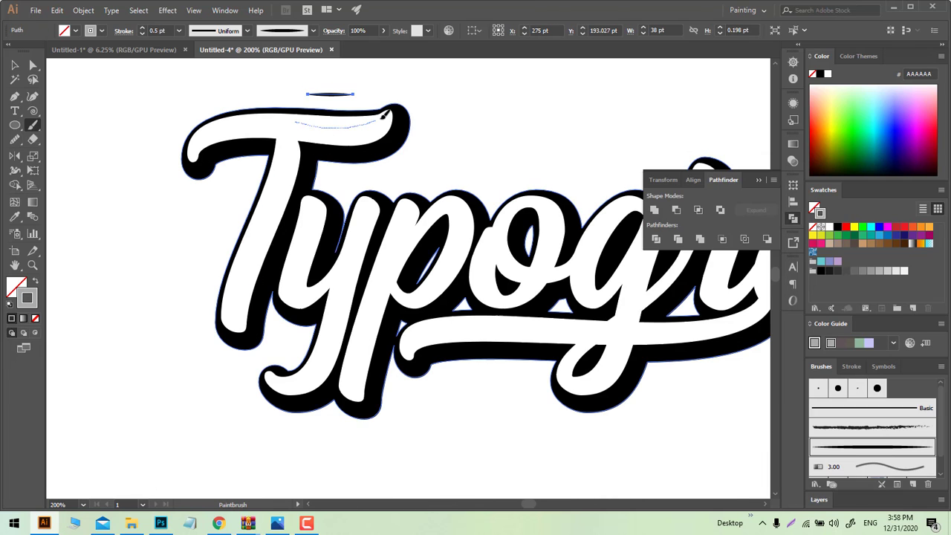
Step: Paint 0.5 pt tapered highlight strokes inside the T, along its crossbar and at the lower end of its stem
left_click_drag(383, 115, 387, 112)
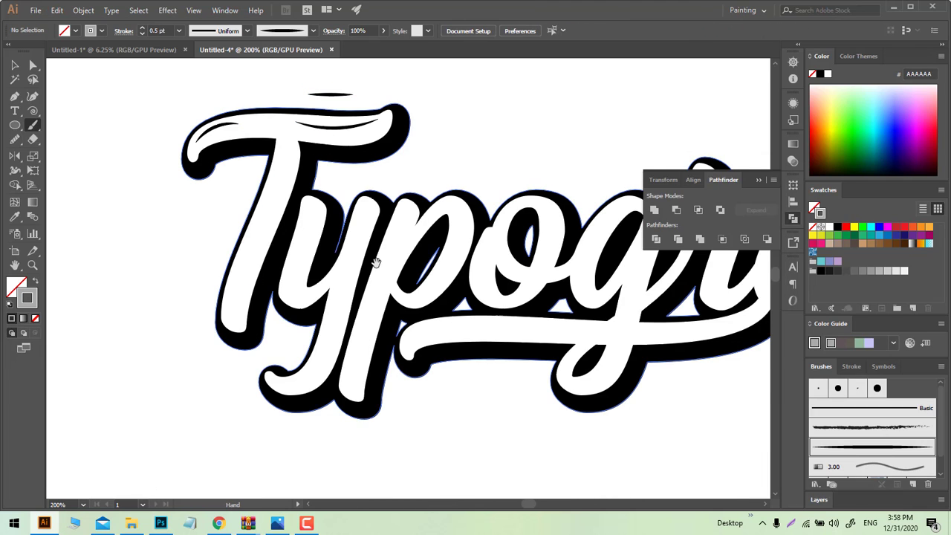
left_click_drag(377, 262, 318, 234)
scroll(227, 329, "up", 2)
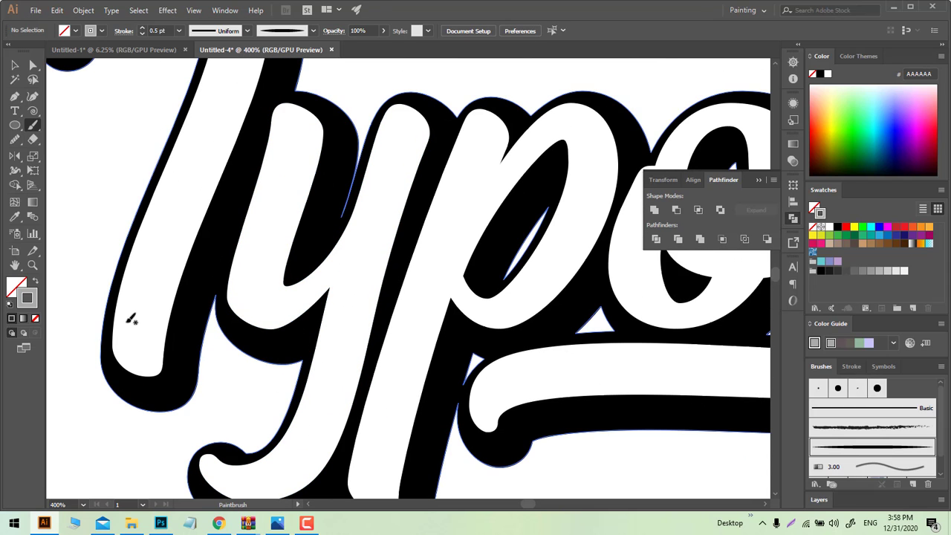
left_click_drag(143, 266, 143, 321)
left_click_drag(142, 267, 142, 271)
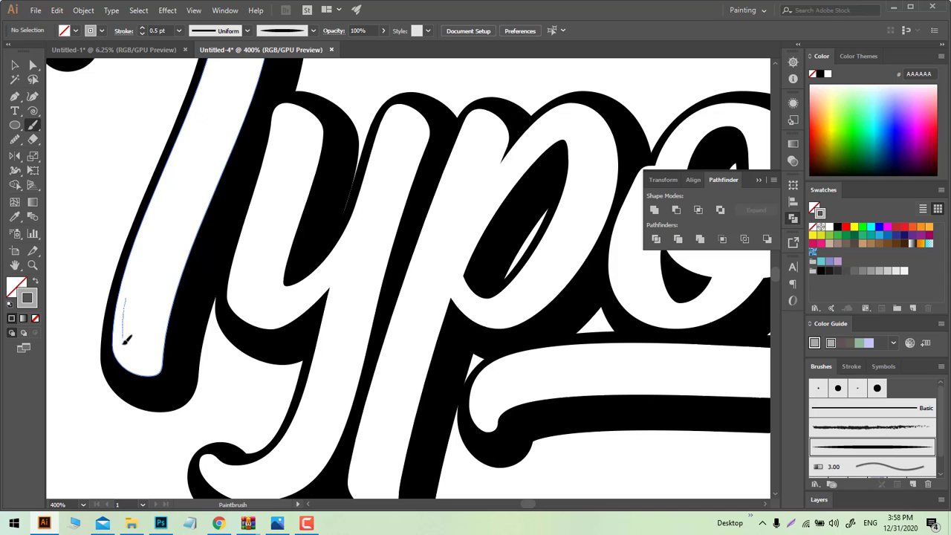
left_click_drag(124, 343, 145, 368)
Step: Paint tapered highlight strokes inside the first y, on its upper tips, lower curve and tail
mouse_move(326, 325)
left_mouse_down()
mouse_move(279, 358)
mouse_move(322, 263)
mouse_move(318, 293)
left_mouse_up()
scroll(283, 323, "down", 3)
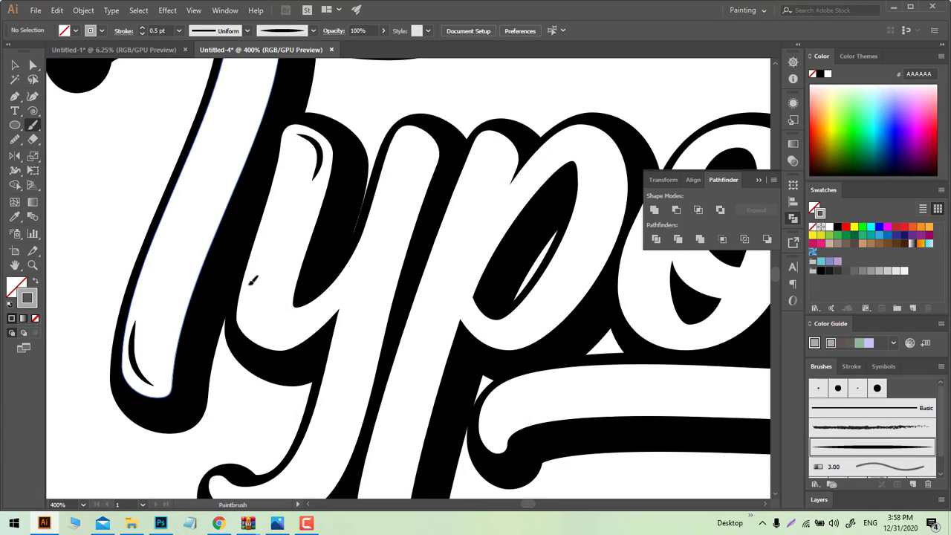
left_click_drag(258, 319, 258, 326)
left_click_drag(424, 173, 423, 191)
scroll(323, 324, "down", 5)
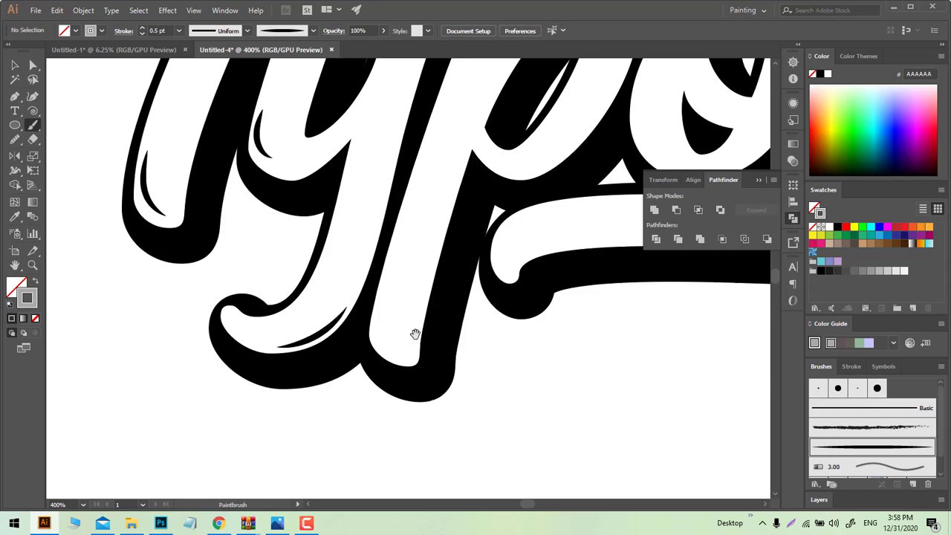
Step: Paint tapered highlight strokes inside the first p, at both ends of its stem and on the upper bowl
left_click_drag(415, 334, 280, 359)
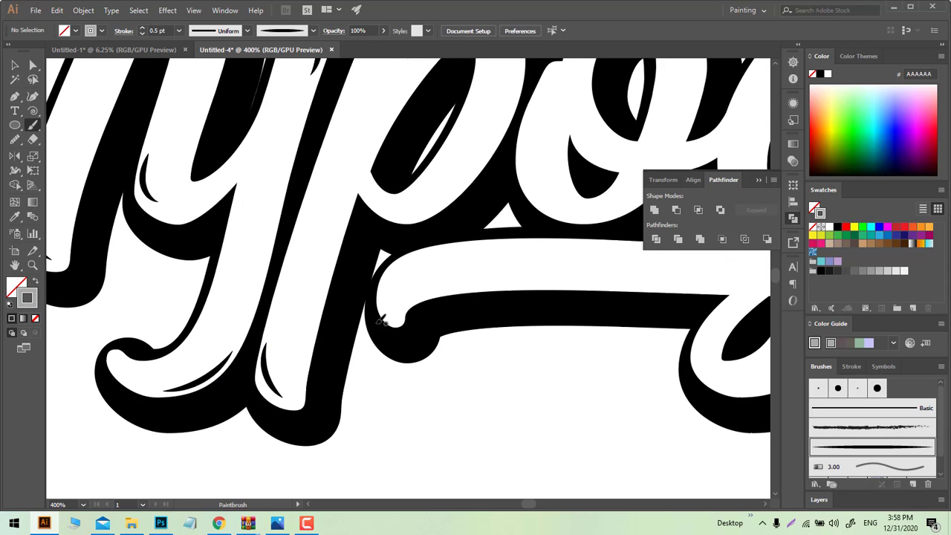
left_click_drag(380, 320, 317, 406)
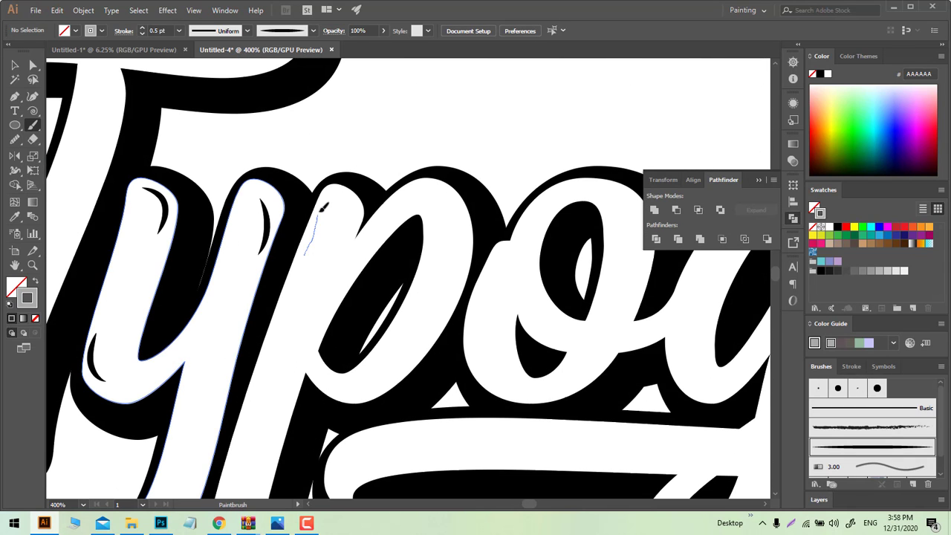
left_click_drag(377, 287, 316, 220)
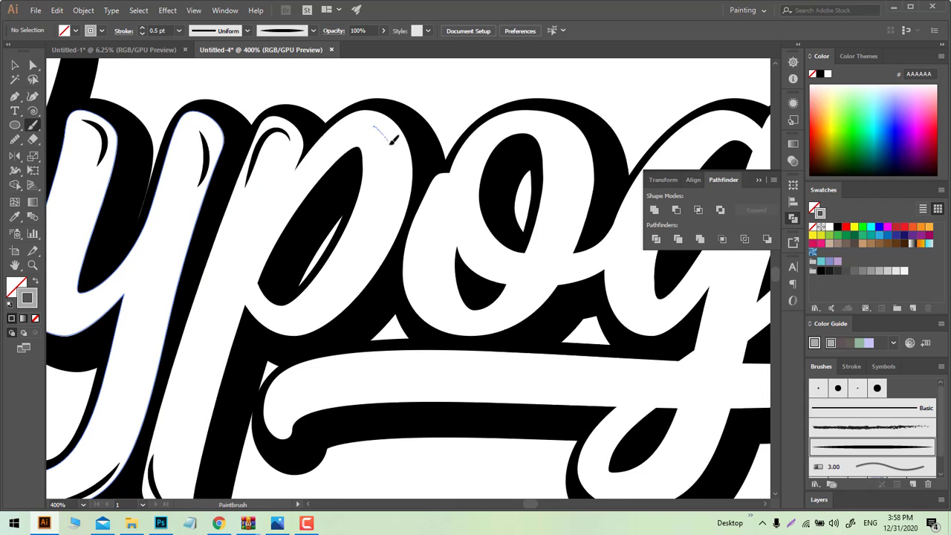
mouse_move(314, 319)
left_mouse_down()
mouse_move(369, 230)
mouse_move(393, 224)
left_mouse_up()
key("ctrl+z")
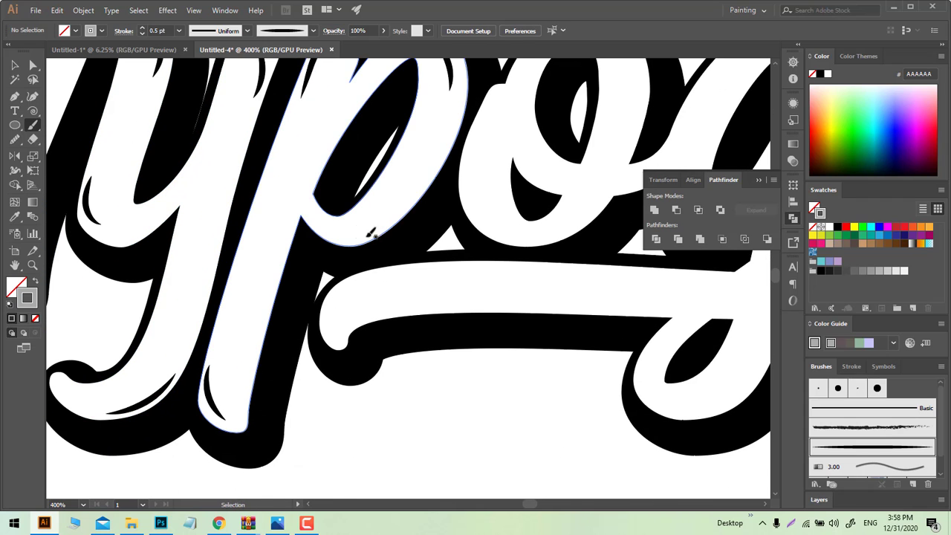
Step: Paint tapered highlight strokes on the first p's lower bowl, the start of the underline swash and the g's tail loop
mouse_move(360, 313)
left_mouse_down()
mouse_move(290, 245)
mouse_move(338, 207)
left_mouse_up()
left_click_drag(320, 266, 161, 340)
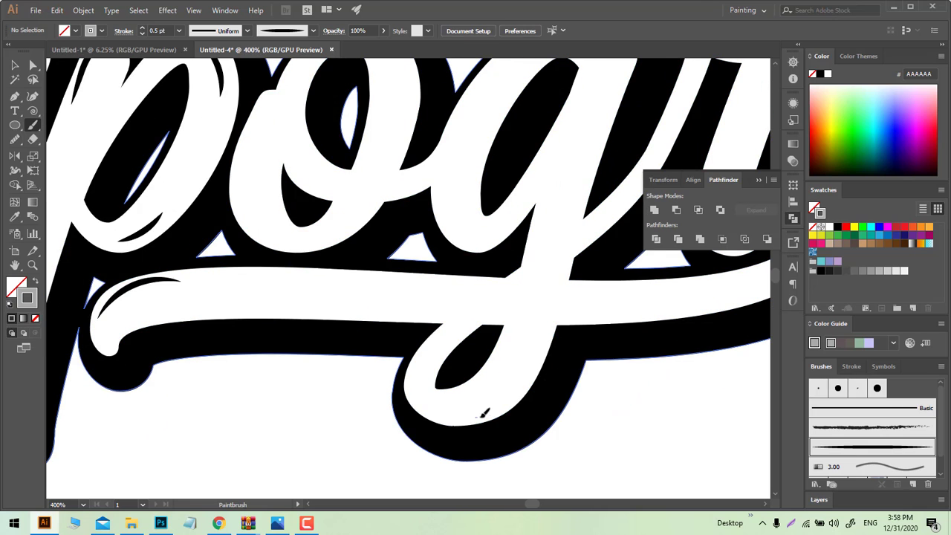
mouse_move(531, 314)
left_mouse_down()
mouse_move(402, 374)
mouse_move(471, 369)
left_mouse_up()
left_click_drag(487, 363, 166, 350)
Step: Paint tapered highlight strokes on both sides of the o, on the g's bowl and tip, and where the swash crosses the g
scroll(248, 293, "down", 1)
left_click_drag(248, 293, 573, 340)
left_click_drag(344, 195, 357, 216)
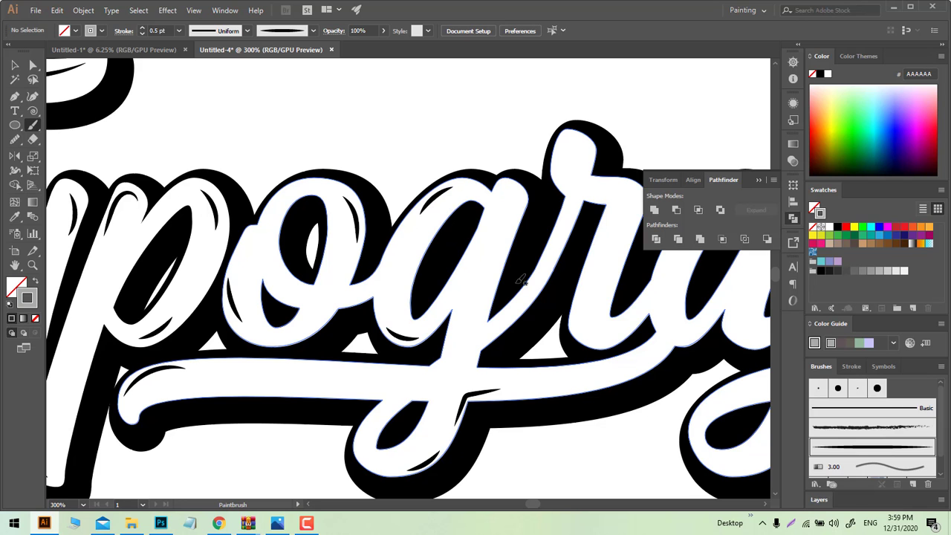
left_click_drag(517, 216, 513, 219)
Step: Paint tapered highlight strokes on the r's top, shoulder and base, and on the a's upper tip and lower curve
left_click_drag(576, 214, 387, 235)
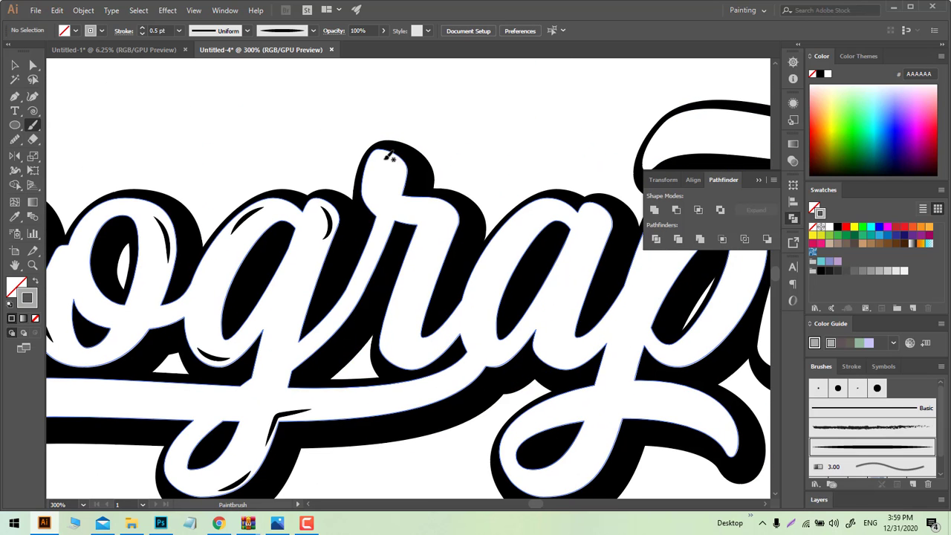
mouse_move(395, 339)
left_mouse_down()
mouse_move(370, 240)
mouse_move(367, 256)
left_mouse_up()
left_click_drag(460, 193, 370, 234)
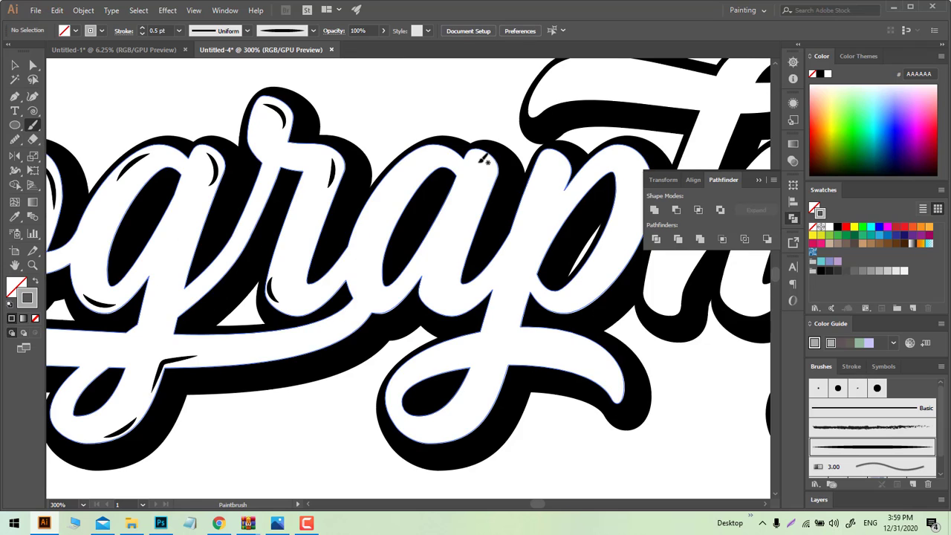
left_click_drag(480, 154, 478, 182)
left_click_drag(437, 254, 376, 185)
left_click_drag(369, 225, 395, 233)
left_click_drag(456, 211, 360, 286)
Step: Paint tapered highlight strokes inside the second p, on its stem top, upper bowl and tail swash
mouse_move(382, 175)
left_mouse_down()
mouse_move(393, 159)
mouse_move(402, 165)
left_mouse_up()
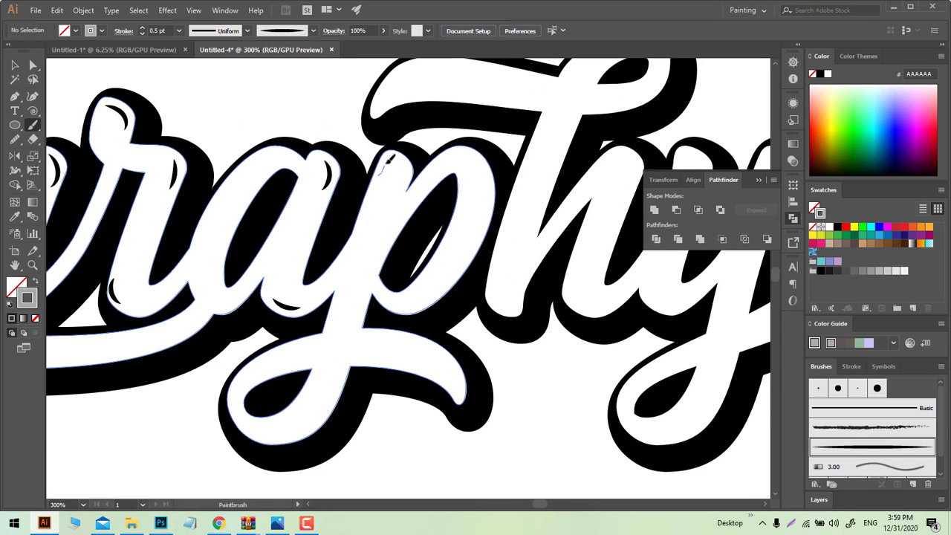
left_click_drag(445, 223, 372, 178)
left_click_drag(376, 110, 413, 132)
mouse_move(326, 257)
left_mouse_down()
mouse_move(344, 211)
mouse_move(235, 297)
mouse_move(303, 310)
left_mouse_up()
Step: Paint tapered highlight strokes inside the h, on its top flourish, stem base, arch and lower curve
left_click_drag(325, 262, 312, 368)
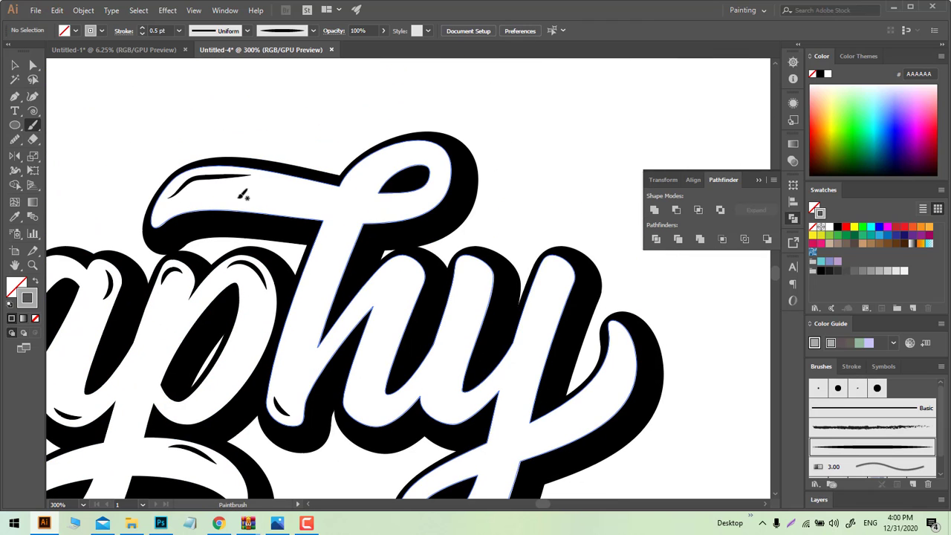
left_click_drag(415, 151, 428, 155)
mouse_move(404, 291)
left_mouse_down()
mouse_move(363, 180)
mouse_move(377, 157)
left_mouse_up()
left_click_drag(313, 271, 265, 201)
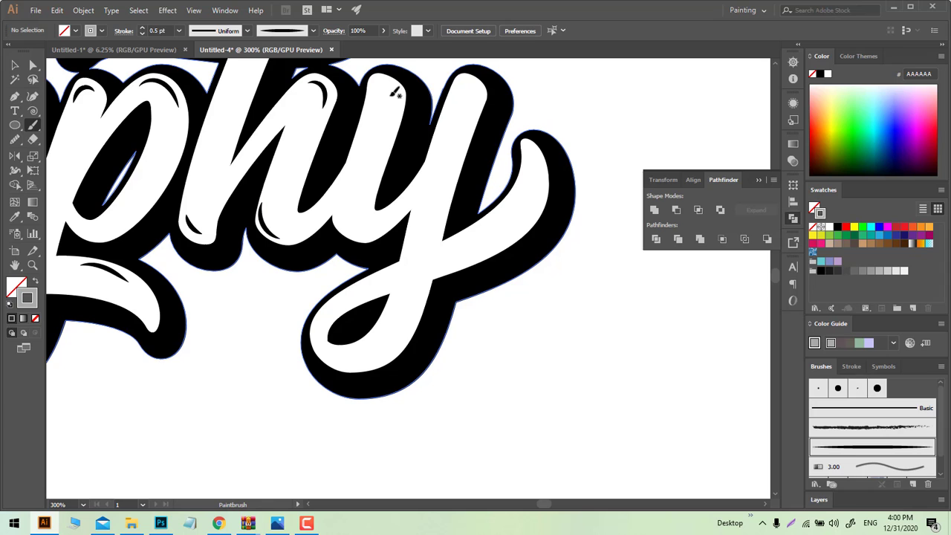
Step: Paint tapered highlight strokes inside the last y, on its upper tips, lower curve, tail loop and ending flourish
left_click_drag(400, 110, 401, 112)
mouse_move(464, 76)
left_mouse_down()
mouse_move(360, 147)
mouse_move(371, 182)
left_mouse_up()
left_click_drag(215, 406, 216, 333)
left_click_drag(293, 333, 304, 329)
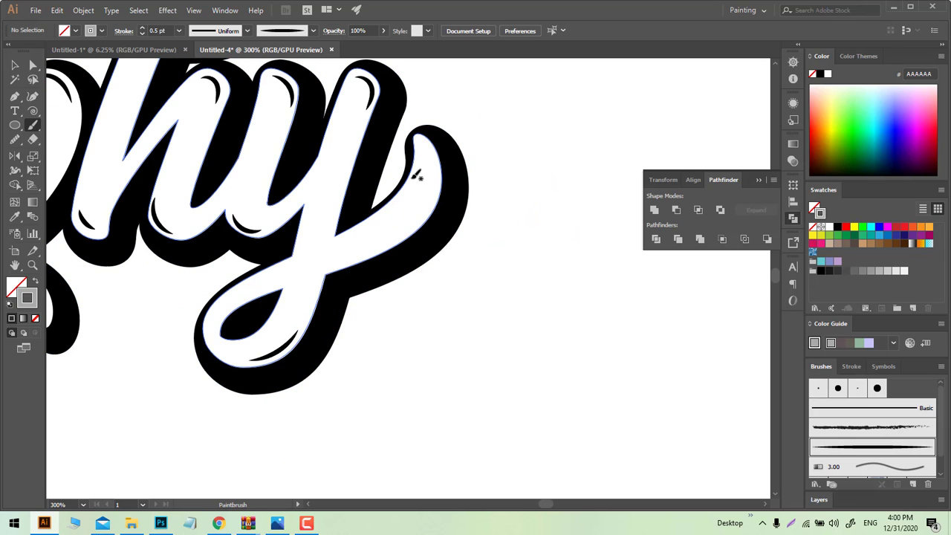
left_click_drag(434, 192, 432, 211)
Step: Review the highlight strokes across the whole word
scroll(368, 242, "down", 3)
scroll(363, 265, "left", 3)
scroll(353, 278, "up", 2)
scroll(337, 308, "down", 2)
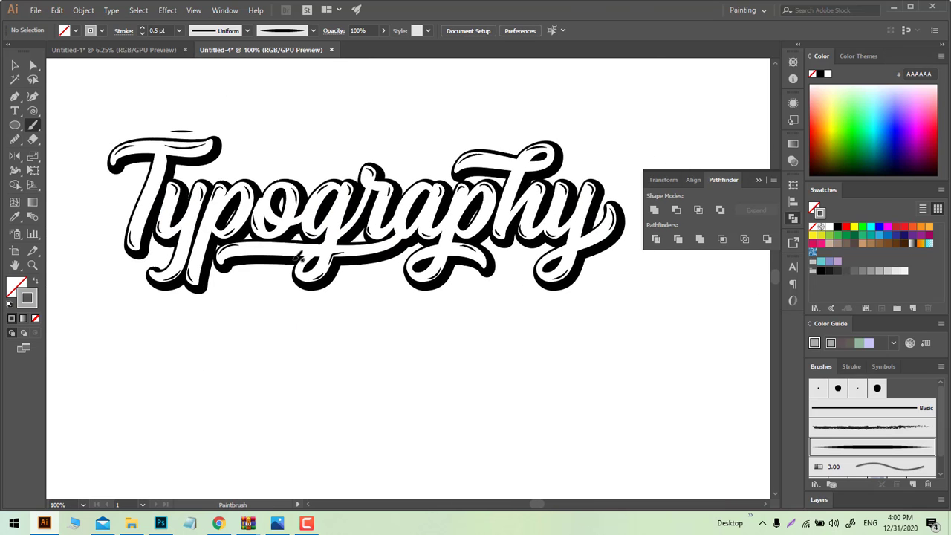
scroll(298, 288, "up", 2)
scroll(278, 229, "down", 3)
scroll(222, 152, "up", 3)
Step: Remove the stray brush stroke above the T and adjust the T's crossbar with the Direct Selection tool
left_click(15, 65)
scroll(251, 189, "up", 2)
left_click_drag(257, 147, 273, 139)
scroll(193, 154, "up", 1)
key("a")
left_click_drag(181, 116, 175, 121)
left_click_drag(260, 139, 265, 130)
left_click(536, 204)
Step: Draw a horizontal line about 197 pt long above the artboard with the Line Segment tool
scroll(536, 208, "down", 5)
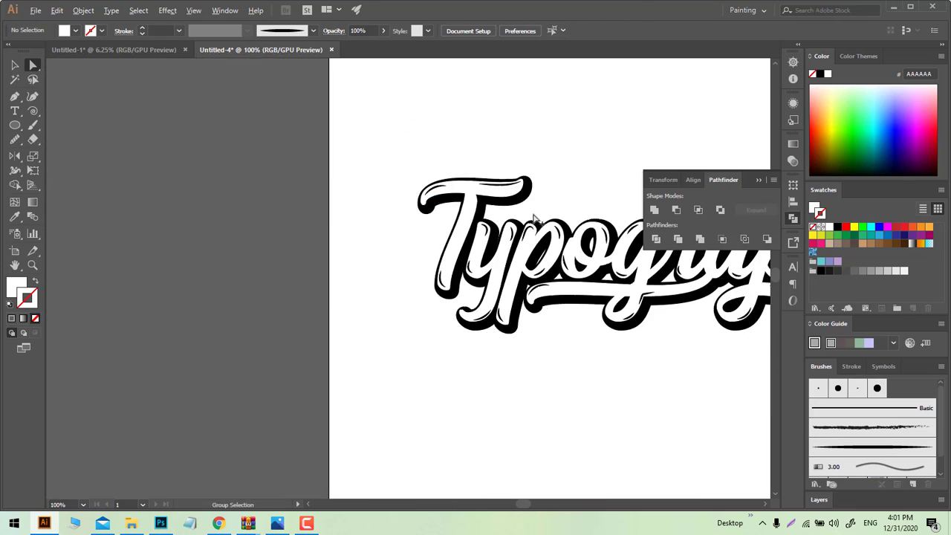
scroll(475, 282, "right", 4)
scroll(340, 372, "down", 1)
key("v")
key("ctrl+a")
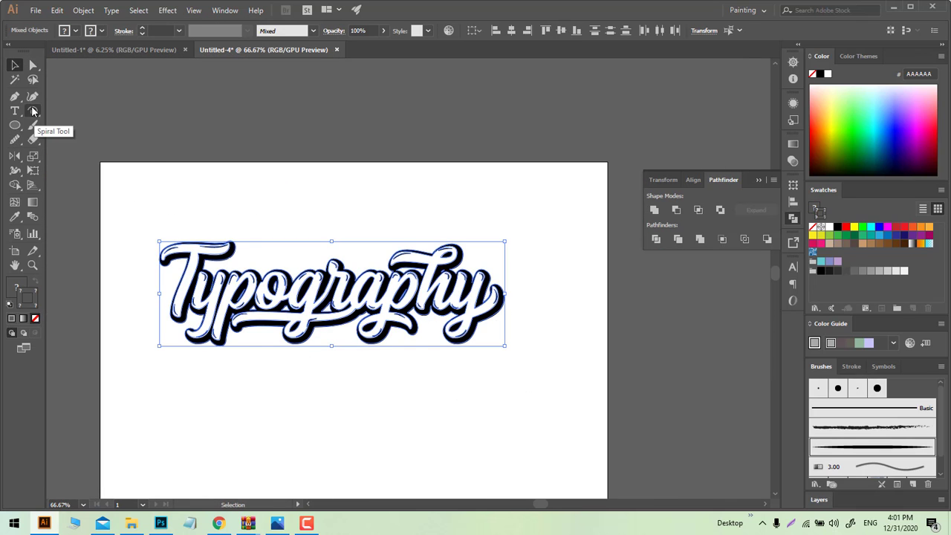
left_click_drag(32, 111, 164, 112)
Step: Select all the highlight brush strokes with the Magic Wand and exclude the straight line from the selection
left_click(16, 81)
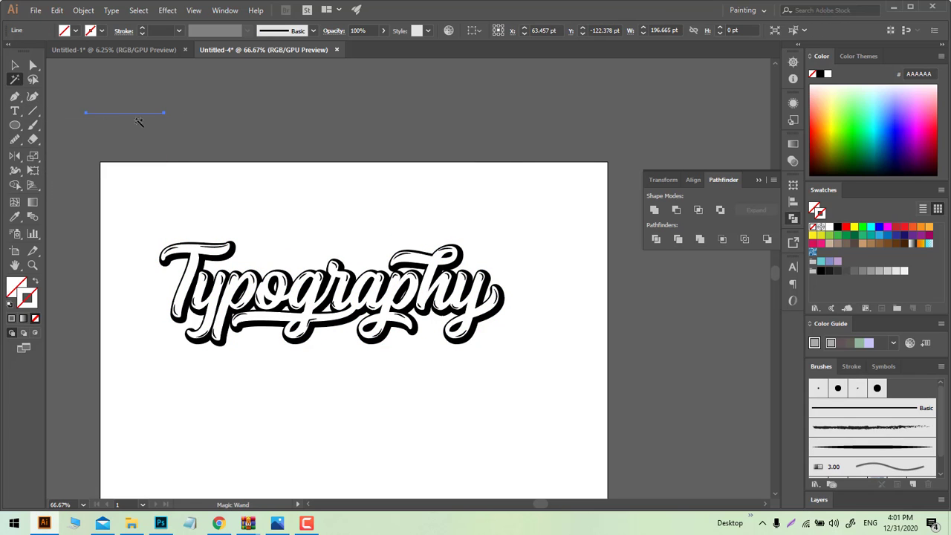
left_click(138, 113)
key("v")
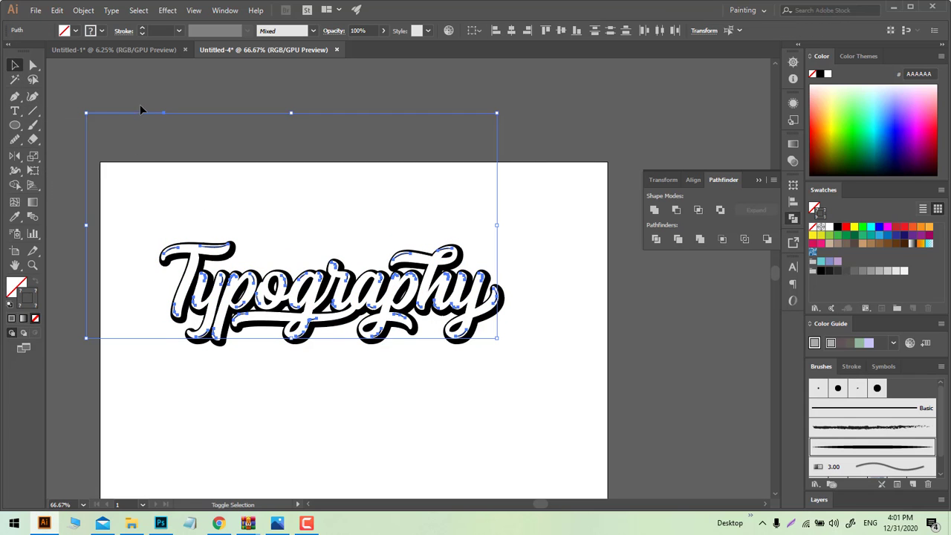
left_click(141, 112, "shift")
Step: Expand the appearance of the selected highlight strokes and unite them with Pathfinder
left_click(84, 10)
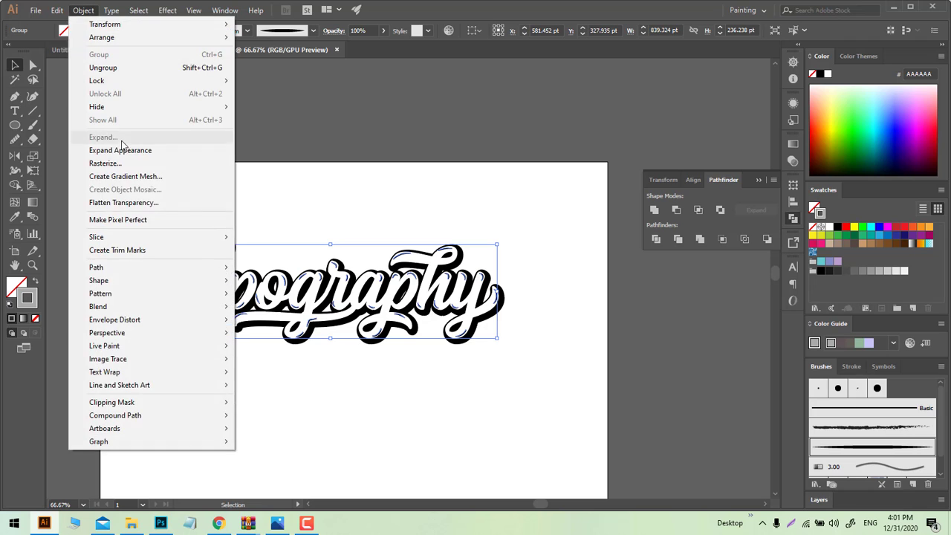
left_click(123, 149)
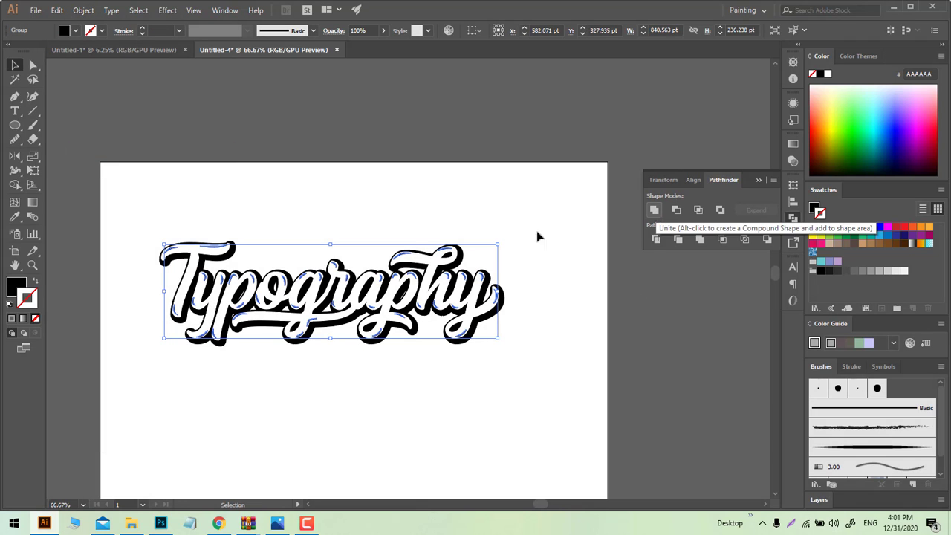
left_click(654, 210)
Step: Set the fill color of the united highlights to light grey CCCCCC and deselect them
double_click(16, 287)
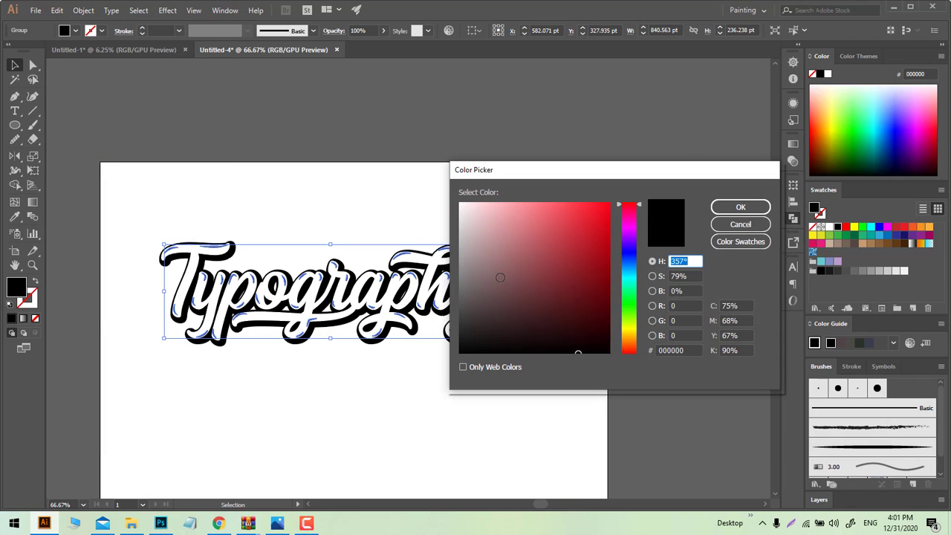
double_click(675, 350)
type("cccccc")
left_click(741, 210)
left_click(502, 395)
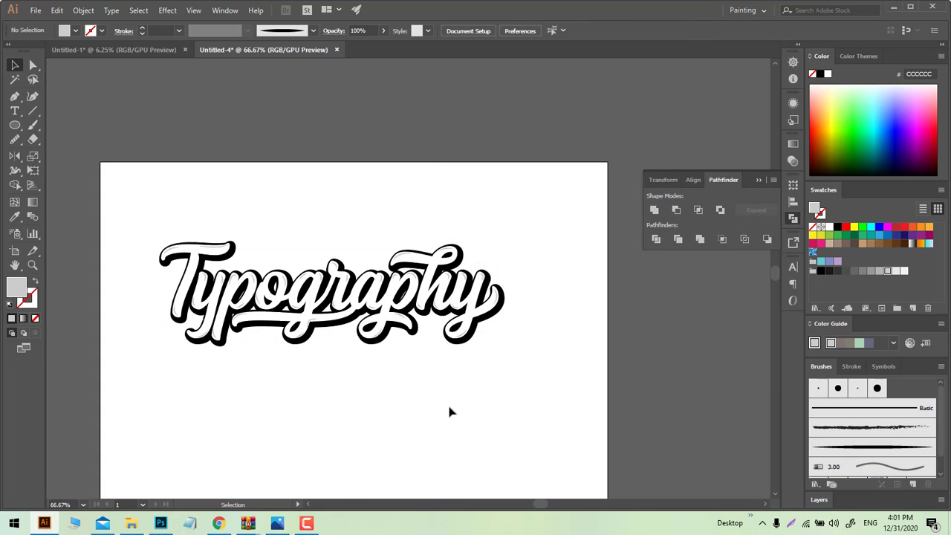
Step: Set the fill color of the united highlights in the Typography lettering to grey A5A5A5 and deselect them
scroll(419, 394, "down", 1)
scroll(342, 361, "up", 2)
left_click(260, 343)
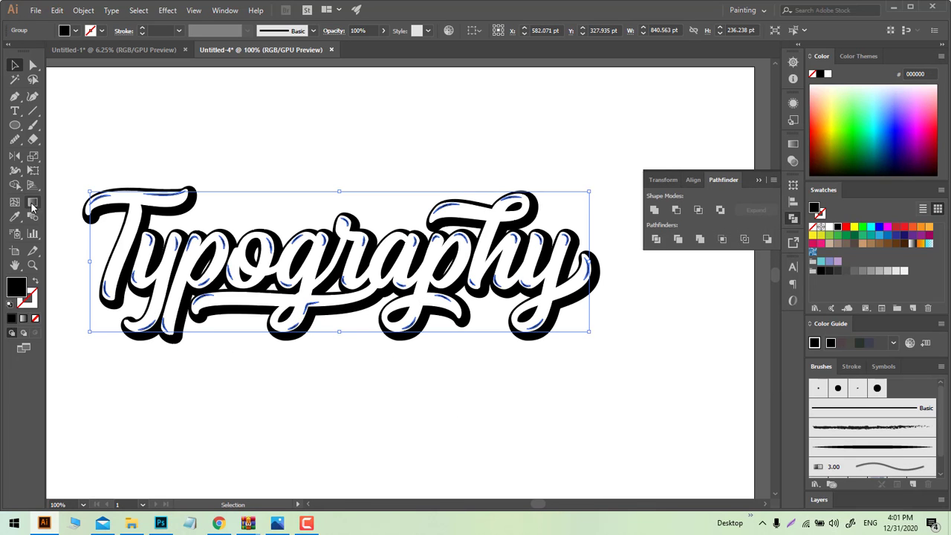
double_click(17, 287)
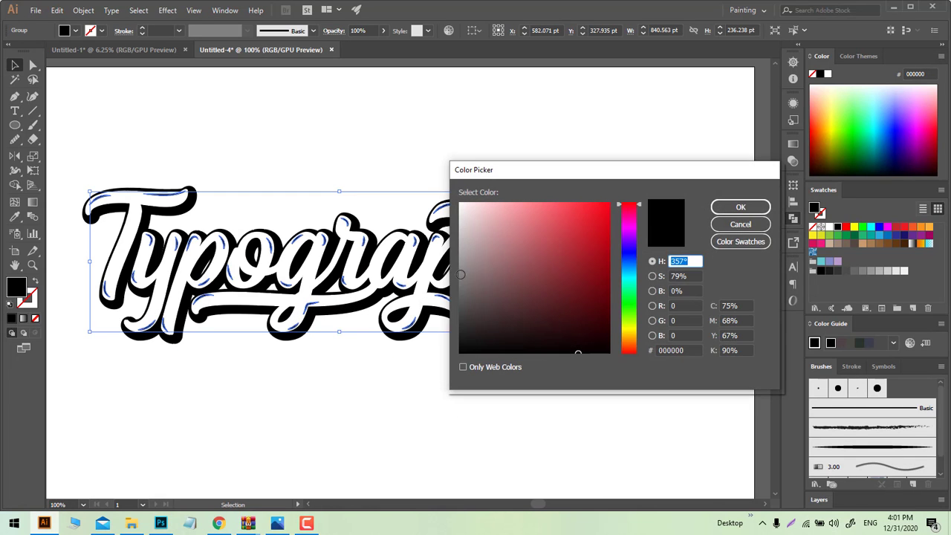
left_click(741, 208)
left_click(565, 394)
Step: Examine the Typography lettering with its recolored highlights at several zoom levels
scroll(516, 414, "down", 1)
scroll(516, 416, "up", 1)
scroll(440, 394, "down", 1)
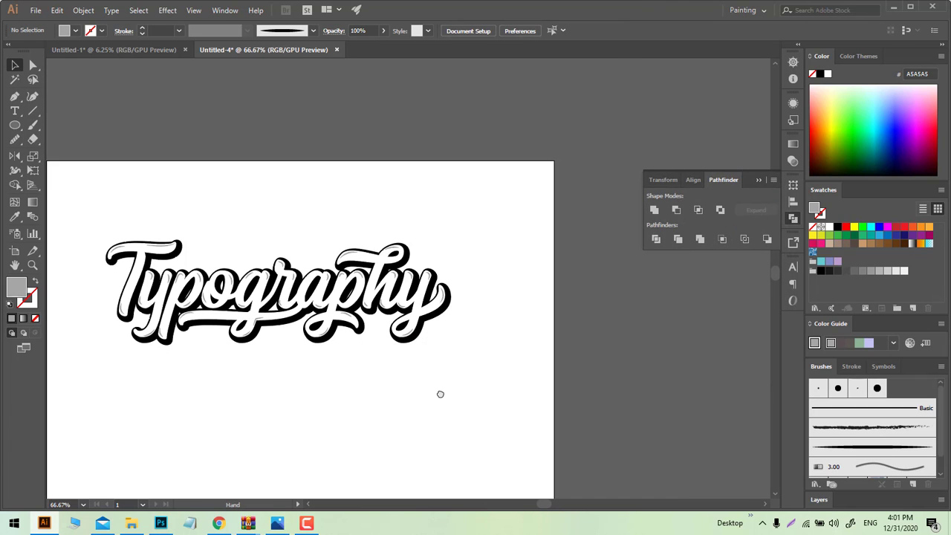
scroll(440, 394, "down", 2)
scroll(527, 392, "up", 1)
scroll(319, 335, "down", 1)
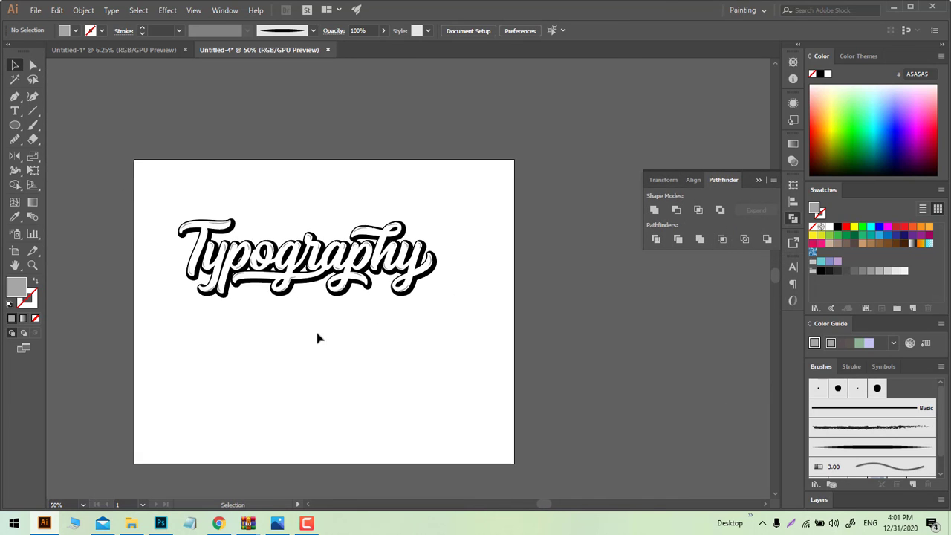
scroll(320, 334, "up", 1)
scroll(327, 331, "down", 1)
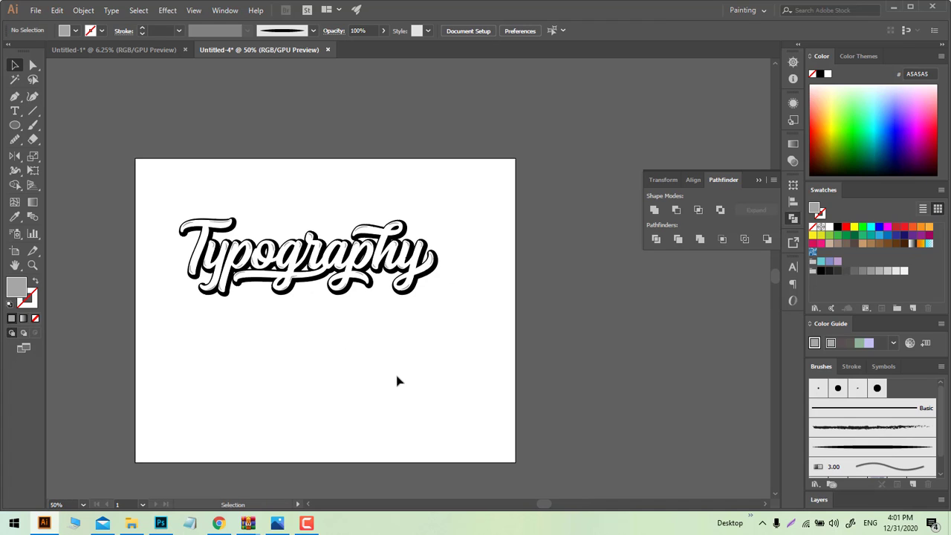
scroll(390, 408, "down", 1)
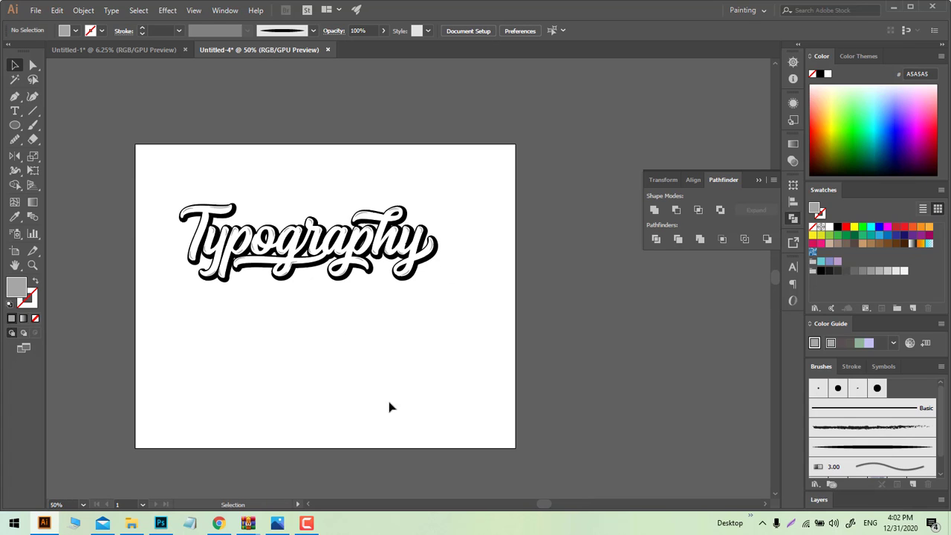
Step: Add the word "Design" in black Arthein, enlarged to about 213 pt, below the Typography lettering
left_click(14, 111)
left_click(264, 351)
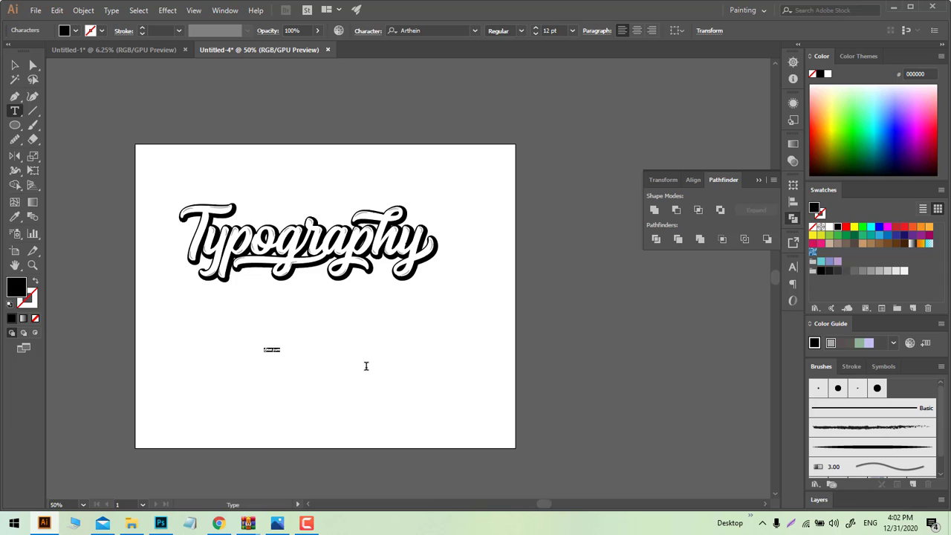
left_click_drag(273, 355, 390, 291)
key("ctrl+equal")
left_click_drag(393, 335, 411, 358)
left_click(392, 360)
left_click_drag(351, 356, 337, 376)
left_click_drag(304, 317, 302, 401)
Step: Group all parts of the Typography lettering and place a copy of the group above the artboard
left_click(435, 267)
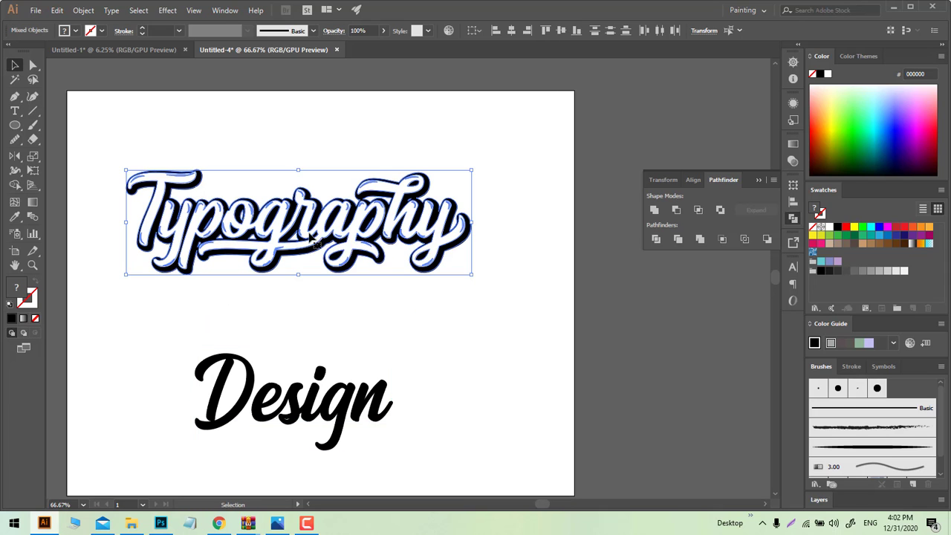
right_click(310, 225)
left_click(347, 306)
key("ctrl+minus")
key("ctrl+minus")
left_click_drag(340, 266, 341, 152)
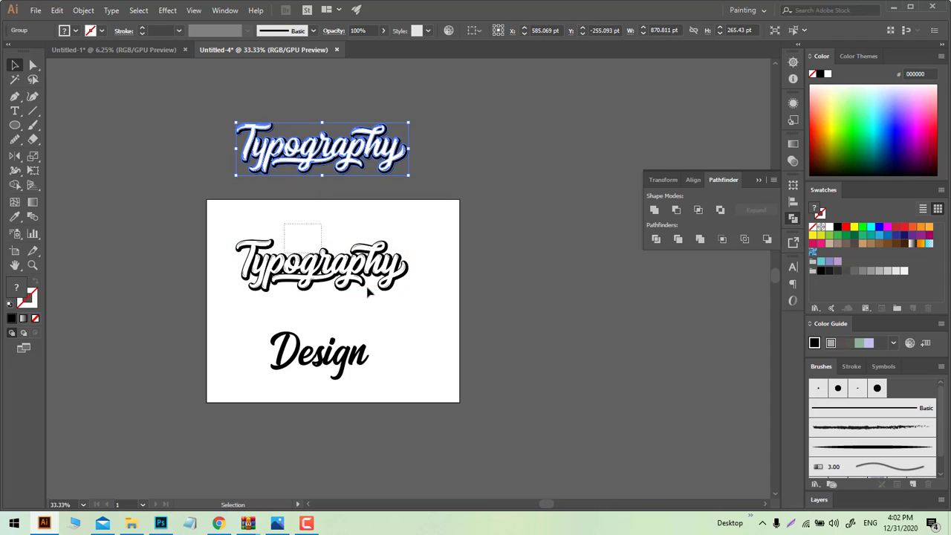
Step: Apply a horizontal Arc warp with a bend of about 44% to the Typography group on the artboard
left_click(372, 287)
left_click(168, 10)
mouse_move(223, 162)
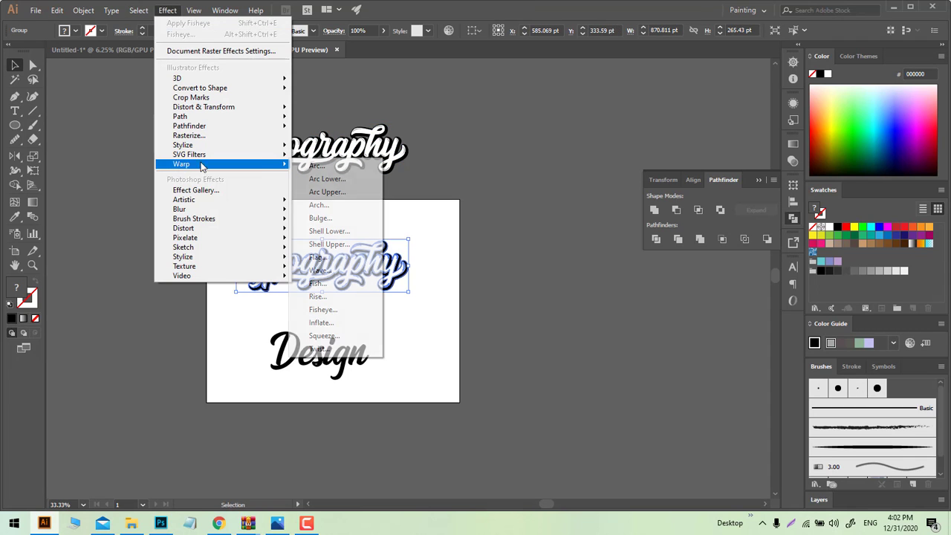
left_click(327, 165)
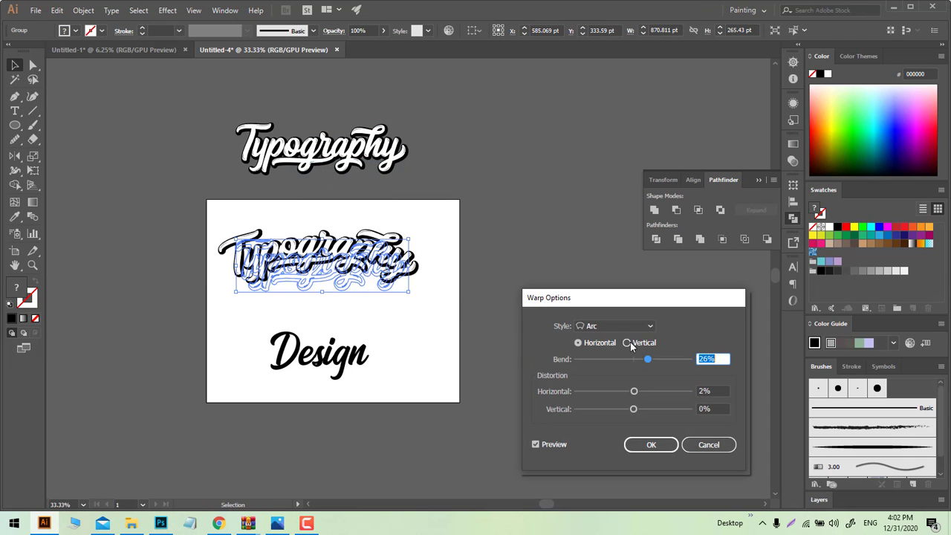
left_click_drag(649, 363, 668, 362)
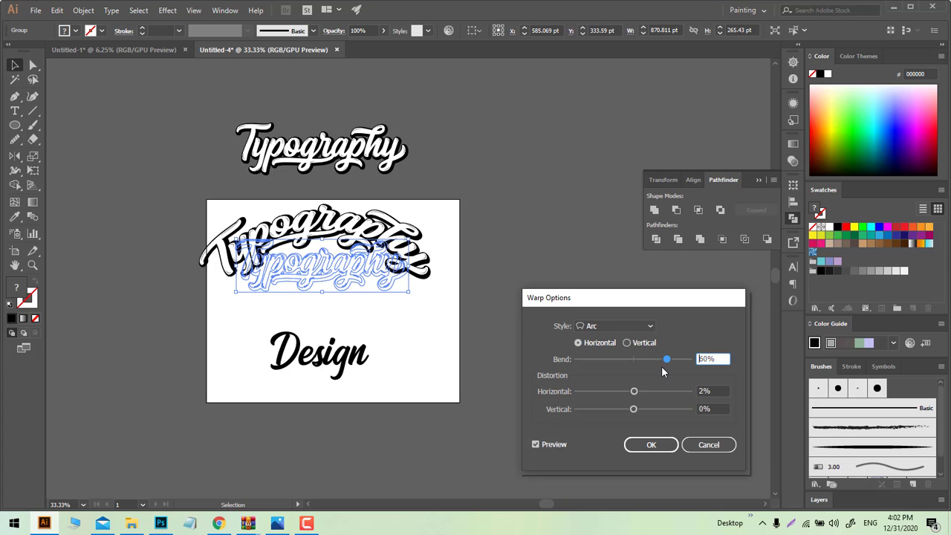
left_click(656, 361)
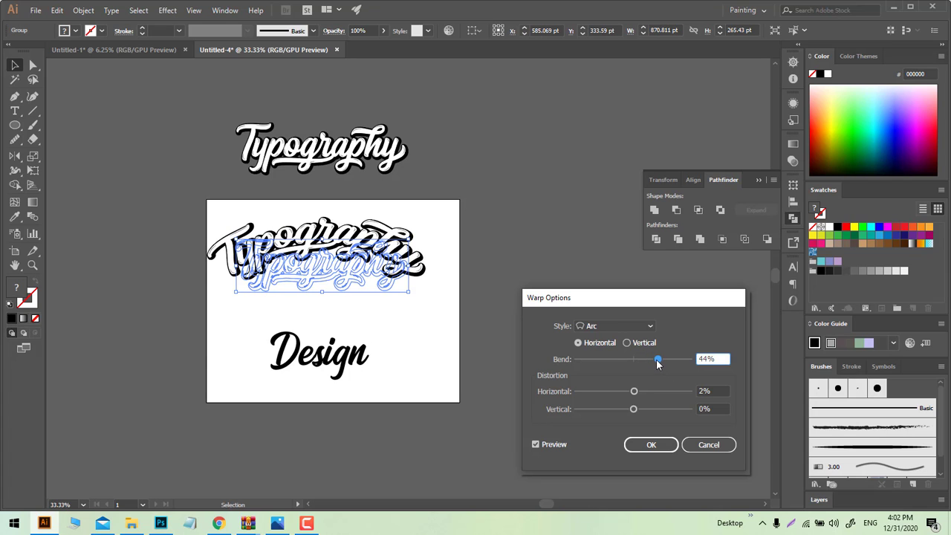
left_click(659, 361)
left_click(648, 445)
Step: Expand the appearance of the arched Typography lettering and deselect it
left_click(84, 10)
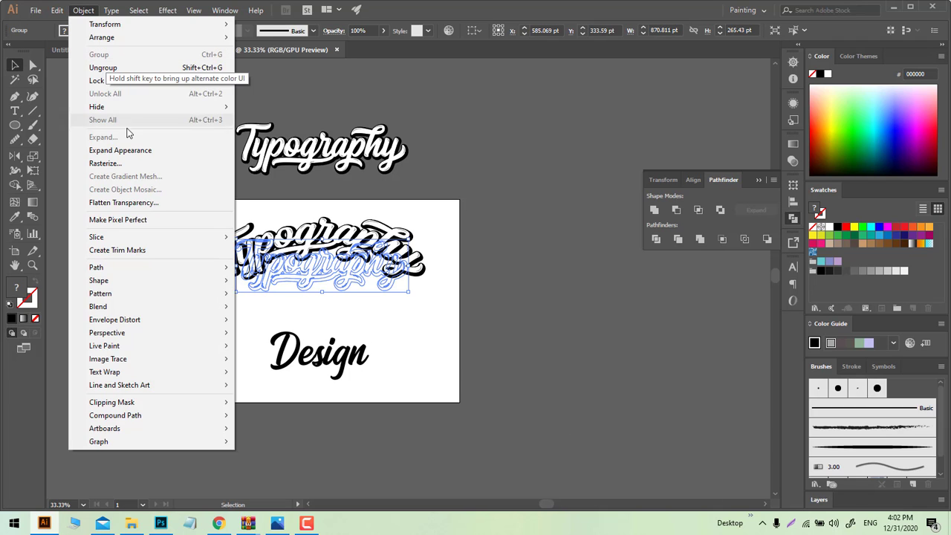
left_click(124, 151)
left_click(408, 322)
scroll(368, 299, "up", 1)
left_click_drag(340, 299, 334, 325)
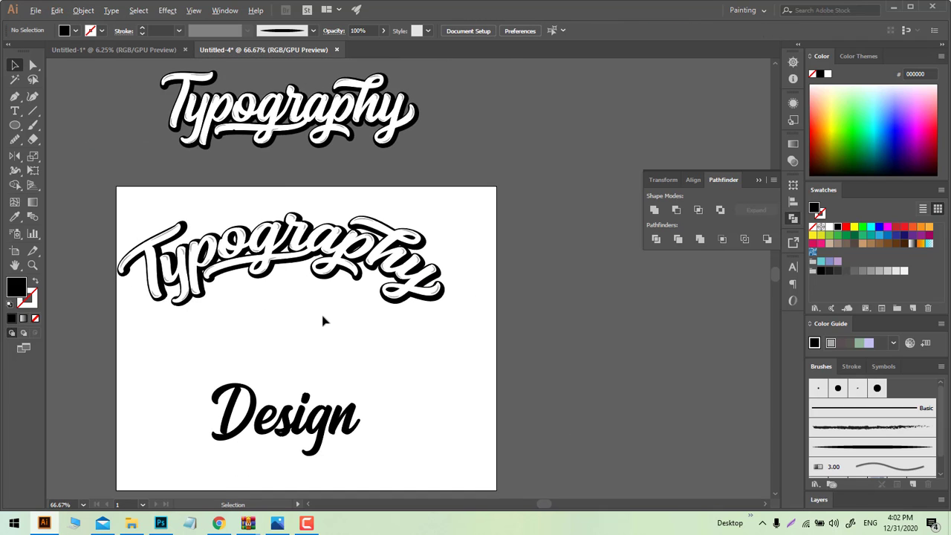
scroll(322, 319, "down", 1)
scroll(323, 319, "up", 2)
Step: Move the word Design up beneath the arched Typography lettering and enlarge it slightly
left_click(286, 249)
left_click_drag(267, 302, 272, 331)
left_click(332, 374)
scroll(332, 374, "down", 2)
left_click_drag(368, 403, 346, 312)
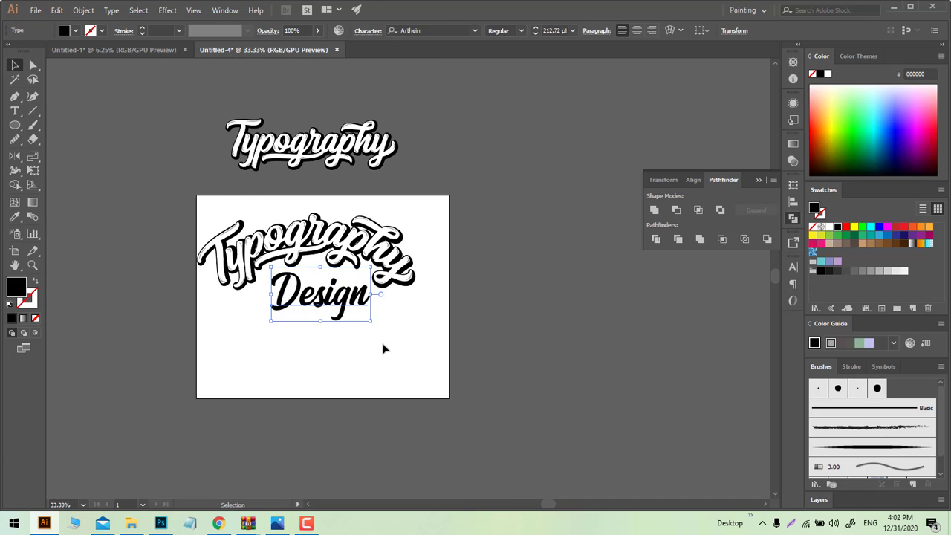
left_click(382, 347)
scroll(377, 353, "up", 2)
left_click(364, 315)
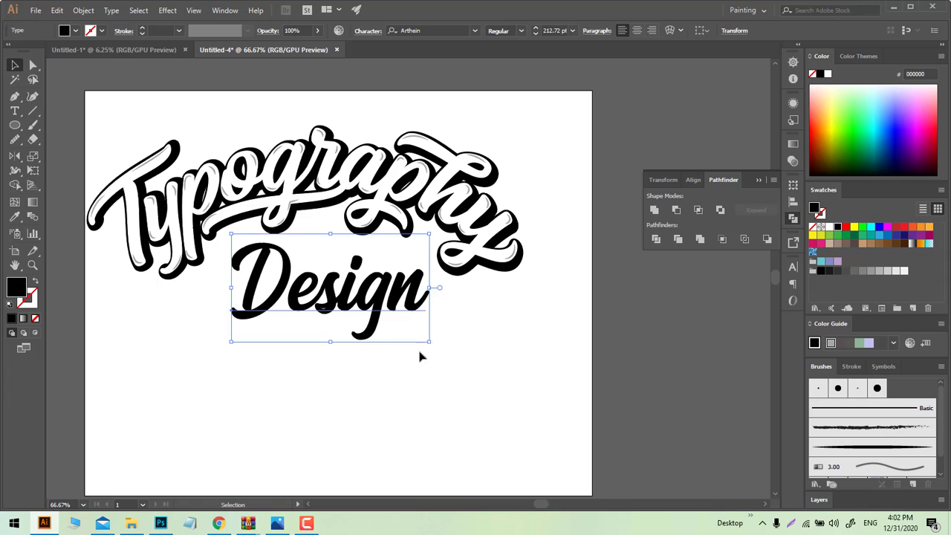
left_click_drag(431, 340, 446, 350)
left_click(461, 377)
scroll(461, 376, "down", 1)
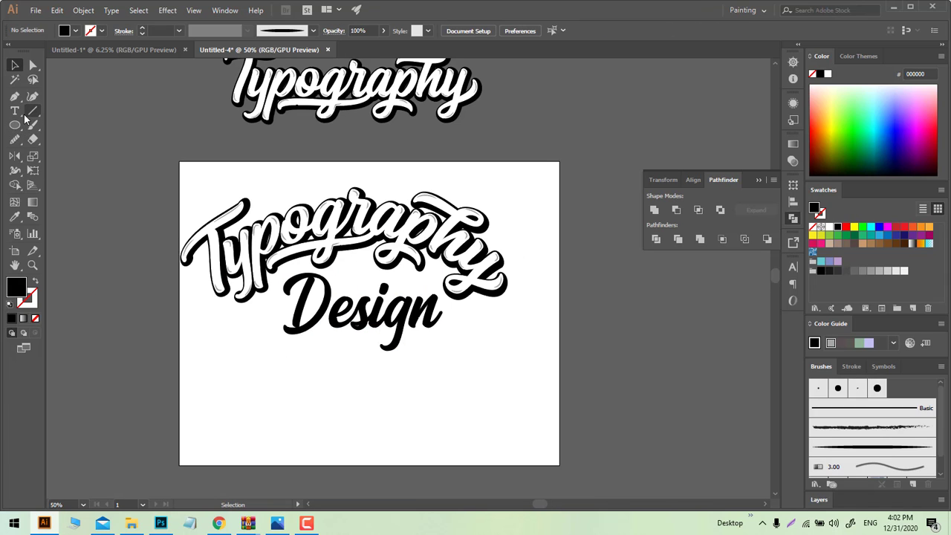
key("t")
left_click(275, 423)
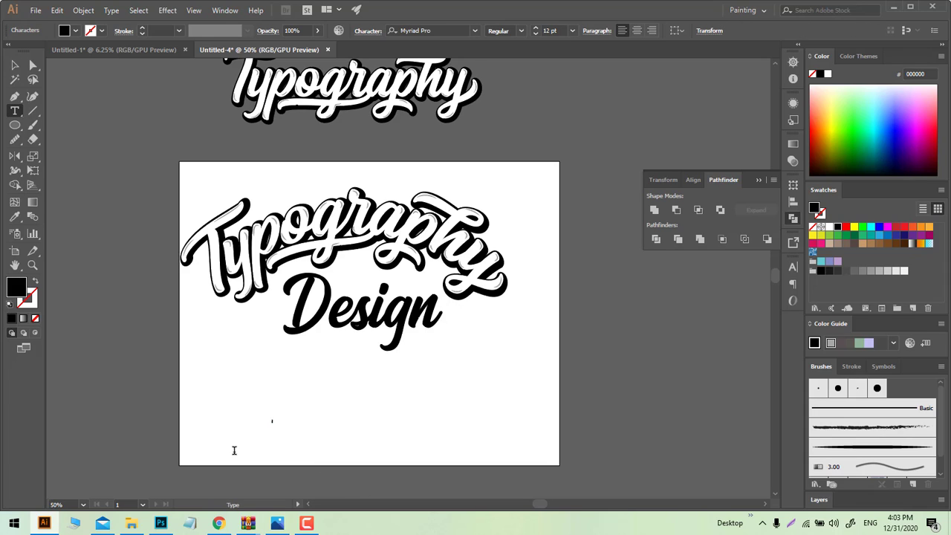
left_click(15, 66)
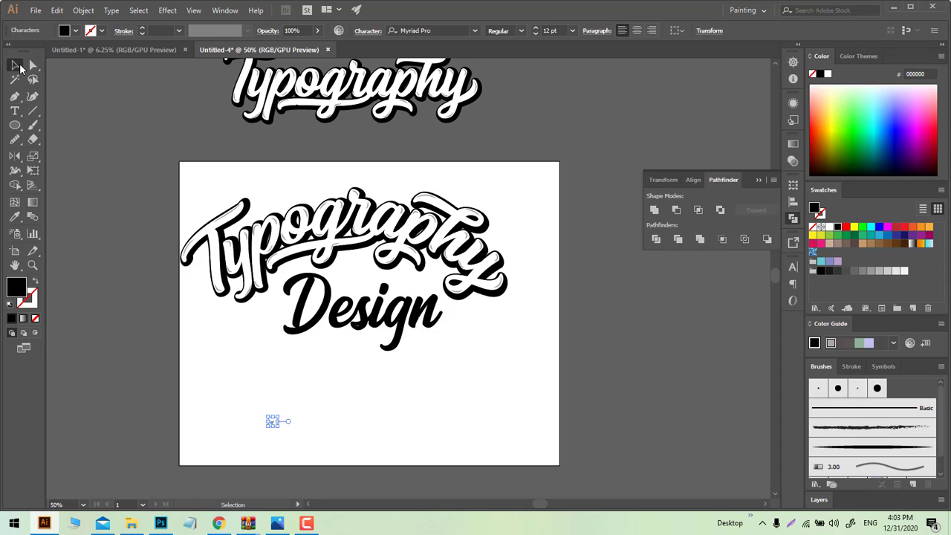
scroll(395, 465, "down", 2)
left_click_drag(276, 426, 330, 367)
left_click(395, 466)
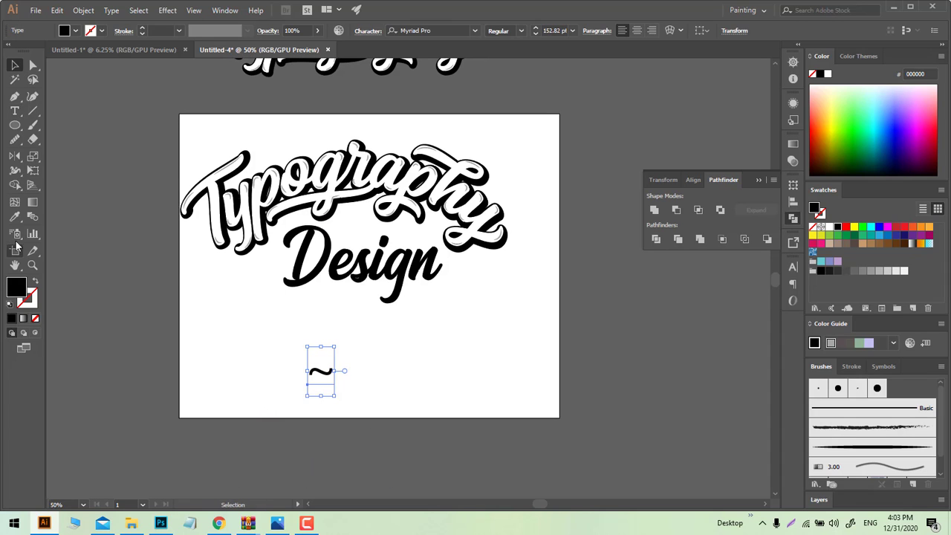
key("i")
left_click(374, 290)
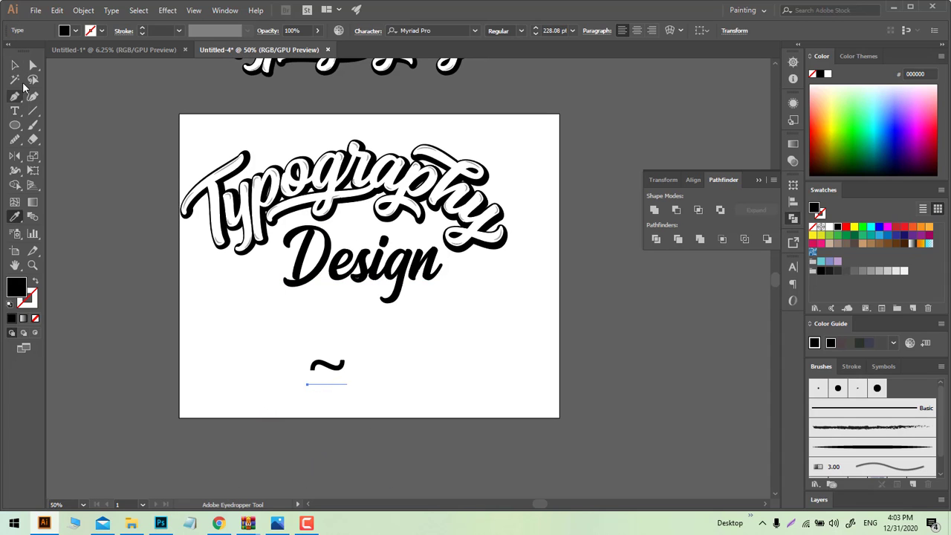
left_click(15, 66)
scroll(310, 399, "up", 2)
scroll(309, 396, "down", 1)
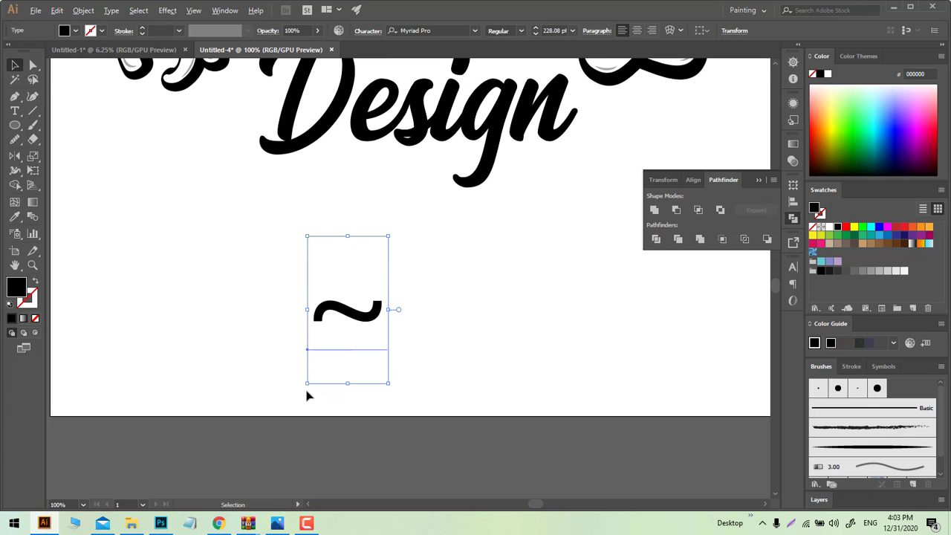
scroll(336, 374, "down", 3)
key("Delete")
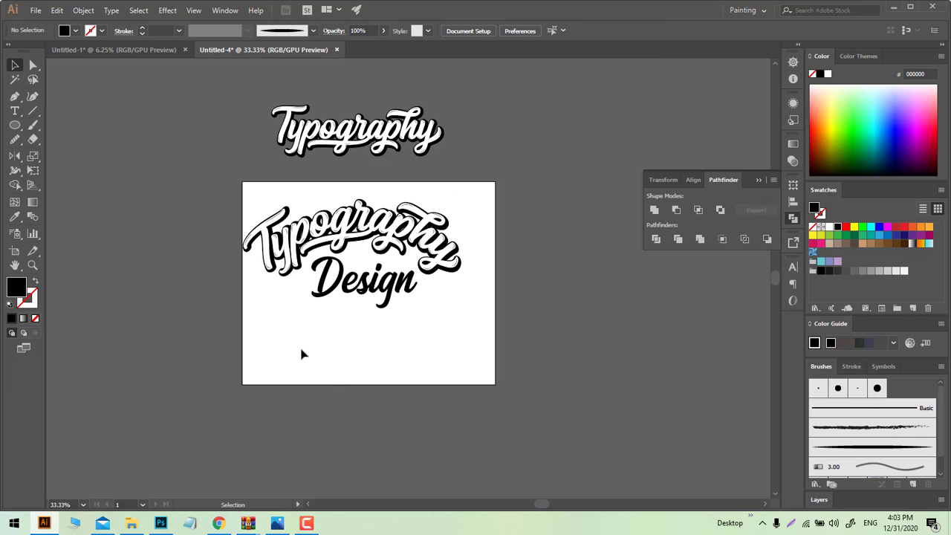
Step: Draw a black curved swoosh about 293 by 51 pt beneath the word Design with the Pen tool, ending at the g's tail
left_click(15, 97)
scroll(320, 312, "up", 1)
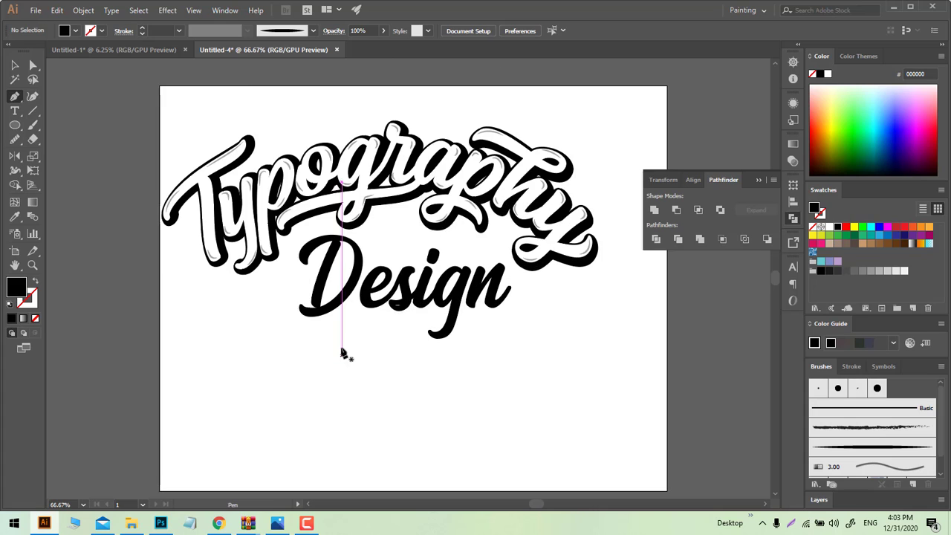
left_click_drag(330, 327, 333, 321)
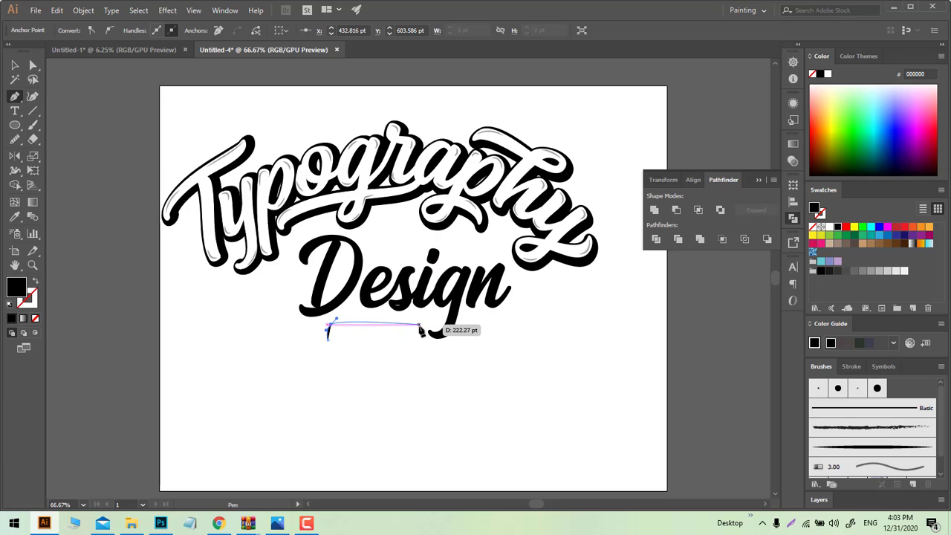
left_click(445, 327)
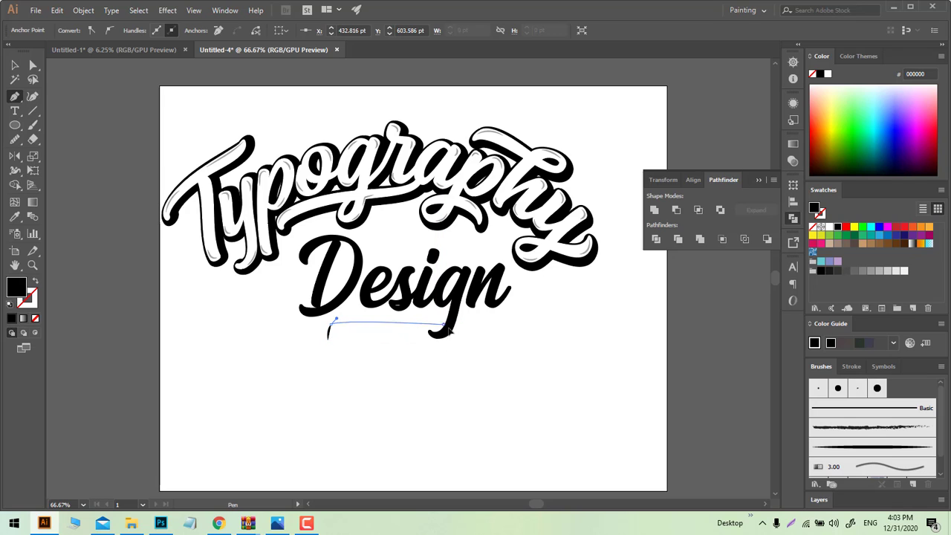
scroll(438, 330, "up", 2)
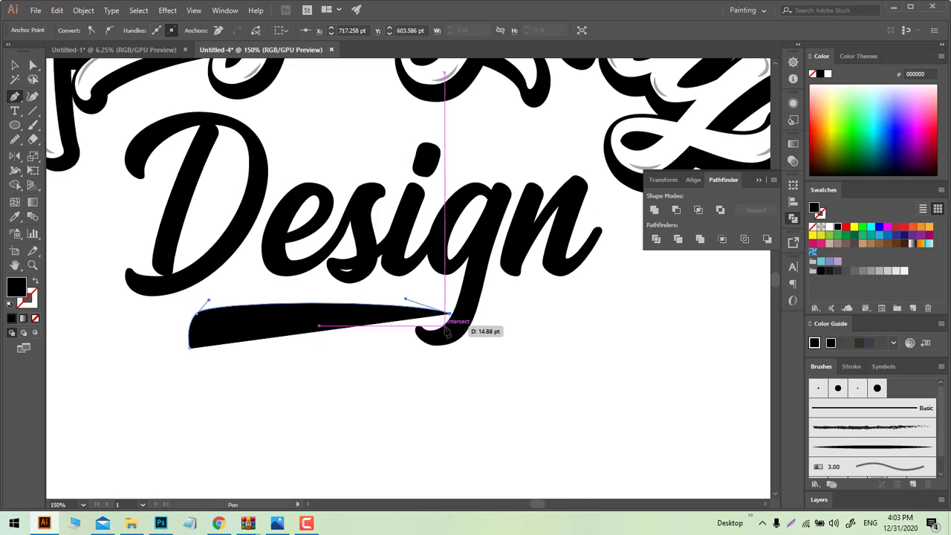
left_click_drag(190, 348, 120, 406)
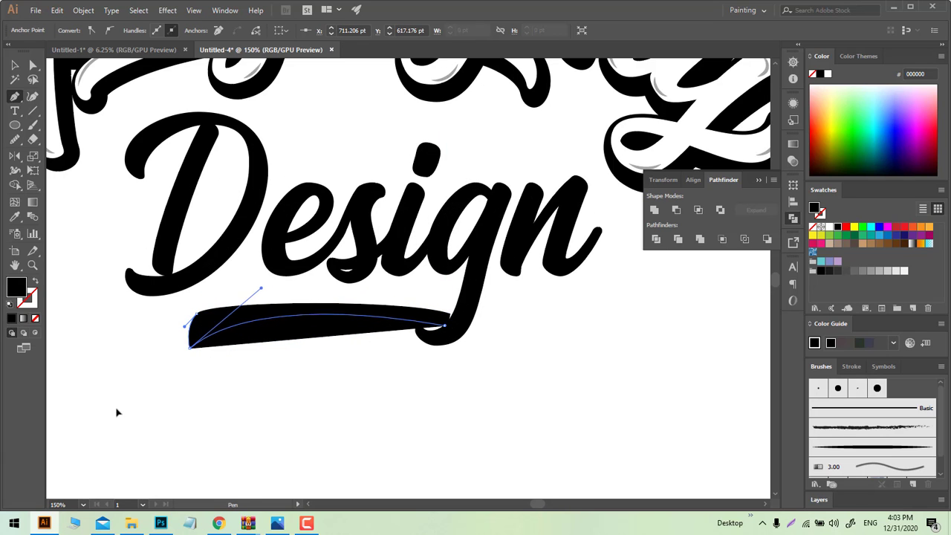
scroll(279, 435, "down", 2)
key("v")
left_click(279, 437)
scroll(216, 364, "up", 1)
mouse_move(267, 404)
left_mouse_down()
mouse_move(240, 384)
mouse_move(277, 401)
left_mouse_up()
left_click(393, 448)
scroll(403, 399, "up", 1)
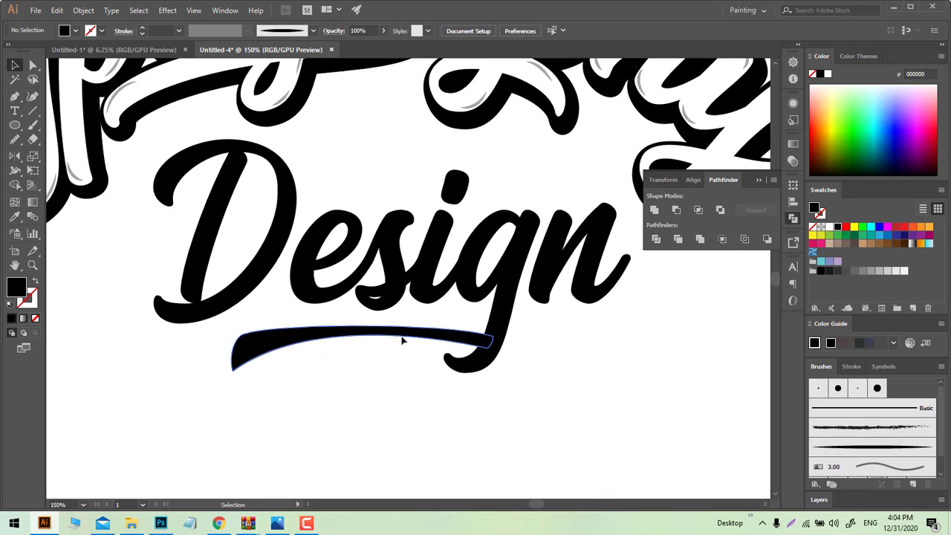
Step: Shift the swoosh beneath Design slightly to the left so that it clears the tail of the g
left_click(389, 350)
left_click_drag(402, 341, 330, 324)
left_click(487, 388)
left_click(403, 346)
scroll(357, 372, "down", 1)
left_click(467, 431)
left_click(472, 427)
left_click_drag(383, 397, 353, 414)
Step: Draw a second black swoosh about 347 by 36 pt above the letters "esign" with the Pen tool, crossing the i's dot
key("p")
left_click(238, 246)
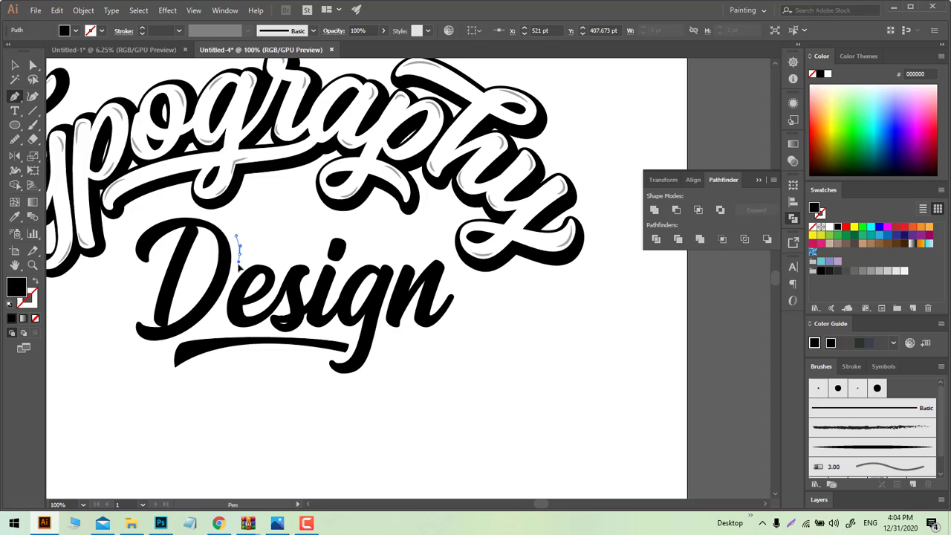
left_click_drag(442, 254, 411, 240)
left_click(443, 254)
left_click_drag(237, 234, 214, 224)
key("v")
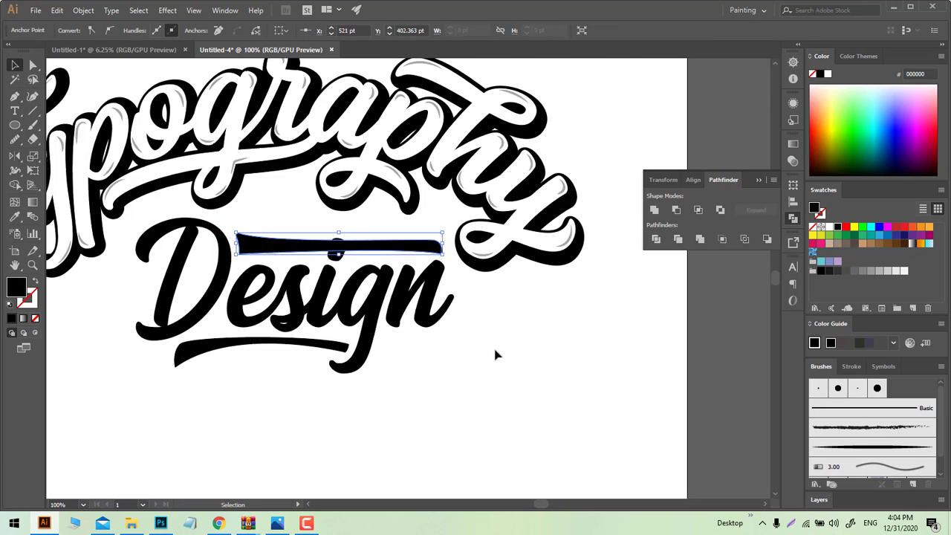
key("ctrl+equal")
left_click(480, 393)
left_click_drag(480, 393, 610, 392)
Step: Erase the part of the upper swoosh around the i's dot, leaving a narrow gap on each side of the dot
left_click(431, 277)
key("ctrl+equal")
left_click(387, 209)
left_click(33, 139)
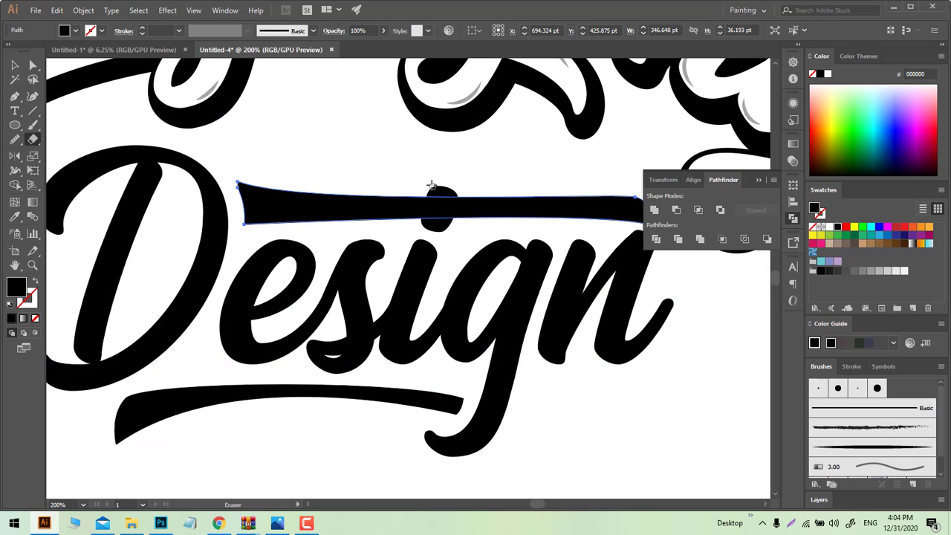
left_click_drag(468, 200, 472, 188)
scroll(434, 206, "up", 2)
left_click_drag(408, 177, 397, 231)
left_click_drag(423, 179, 430, 235)
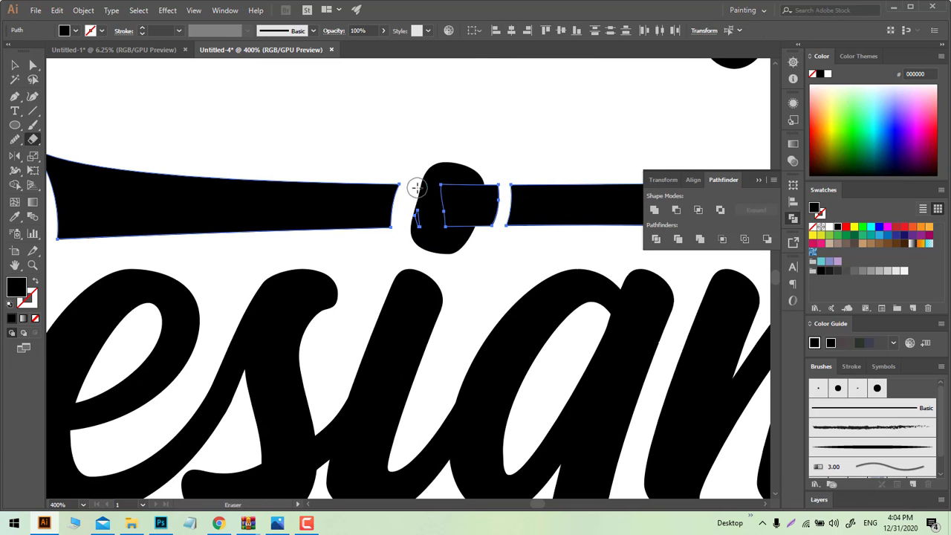
left_click_drag(417, 188, 490, 230)
left_click(498, 246, "ctrl")
scroll(453, 242, "down", 5)
left_click_drag(488, 325, 522, 333)
Step: Adjust the end point of the swoosh beneath Design next to the g's tail
key("v")
left_click(419, 329)
key("a")
scroll(428, 318, "up", 3)
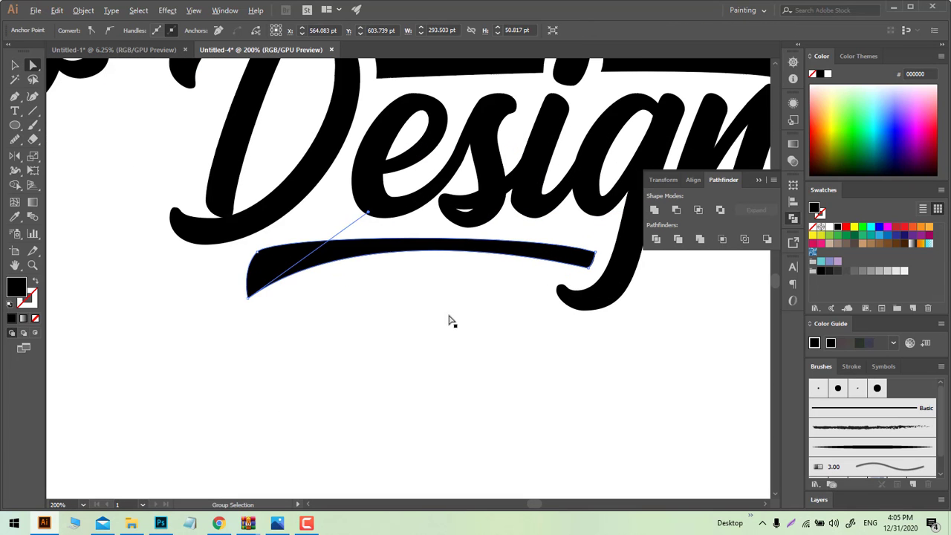
left_click(588, 264)
key("ctrl+0")
left_click(399, 375)
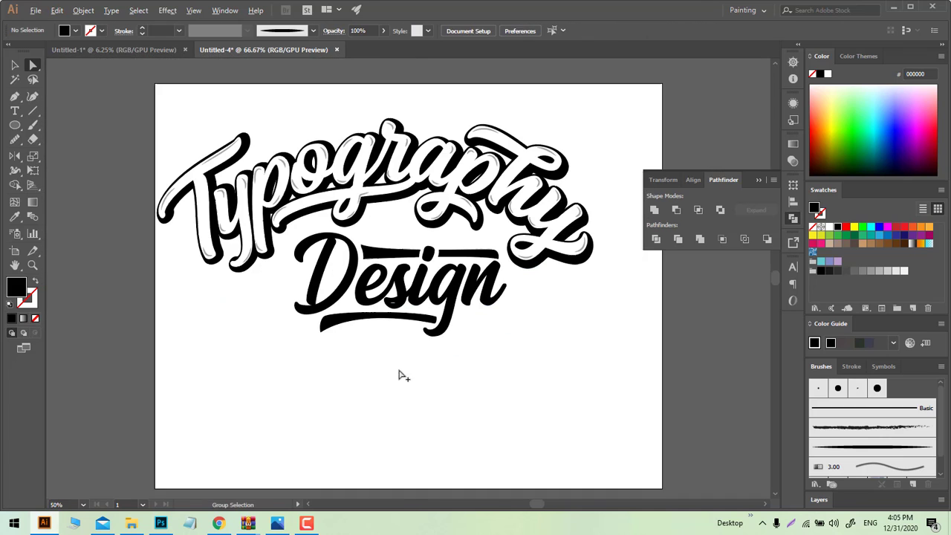
Step: Place a duplicate of the Design lettering with both swooshes on the pasteboard beside the artboard
key("v")
scroll(524, 302, "up", 1)
left_click(445, 228)
scroll(458, 280, "down", 2)
left_click_drag(454, 350, 347, 254)
right_click(470, 285)
left_click(513, 128)
left_click(483, 337)
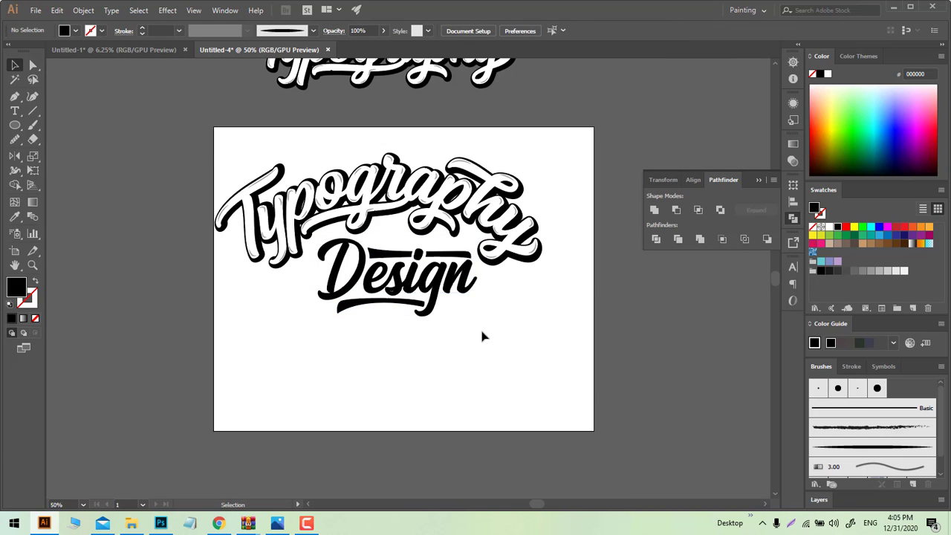
left_click_drag(483, 333, 402, 238)
left_click_drag(454, 332, 386, 275)
left_click_drag(412, 284, 698, 399)
Step: Unite the Design letters and swooshes on the artboard with the Pathfinder
left_click(418, 313)
left_click(654, 211)
left_click(505, 312)
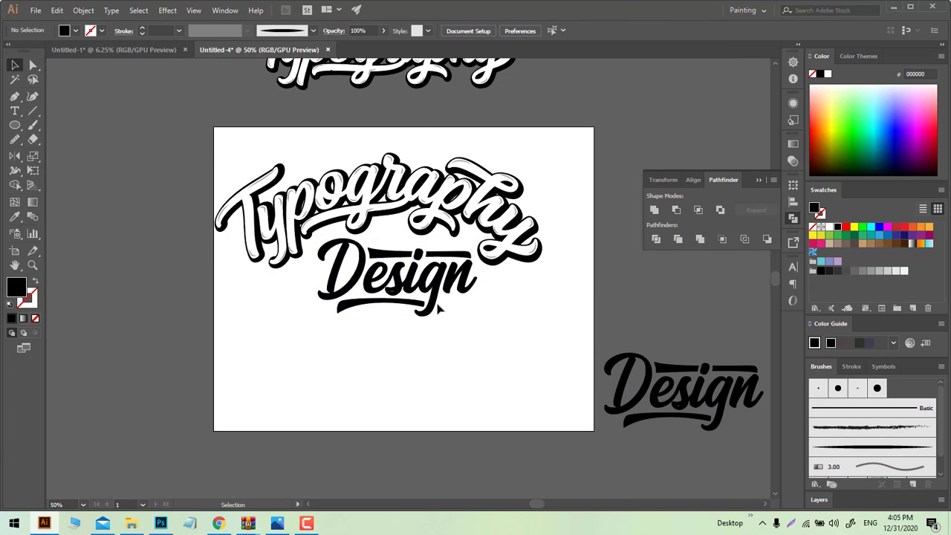
Step: Shift the arched Typography lettering slightly to the right on the artboard
scroll(432, 276, "up", 2)
scroll(451, 371, "down", 2)
left_click(409, 330)
left_click_drag(484, 416, 416, 268)
left_click_drag(516, 312, 525, 312)
left_click(505, 387)
Step: Move the Design lettering right and slightly down so it sits horizontally centred on the artboard beneath Typography
scroll(338, 301, "down", 2)
left_click(337, 301)
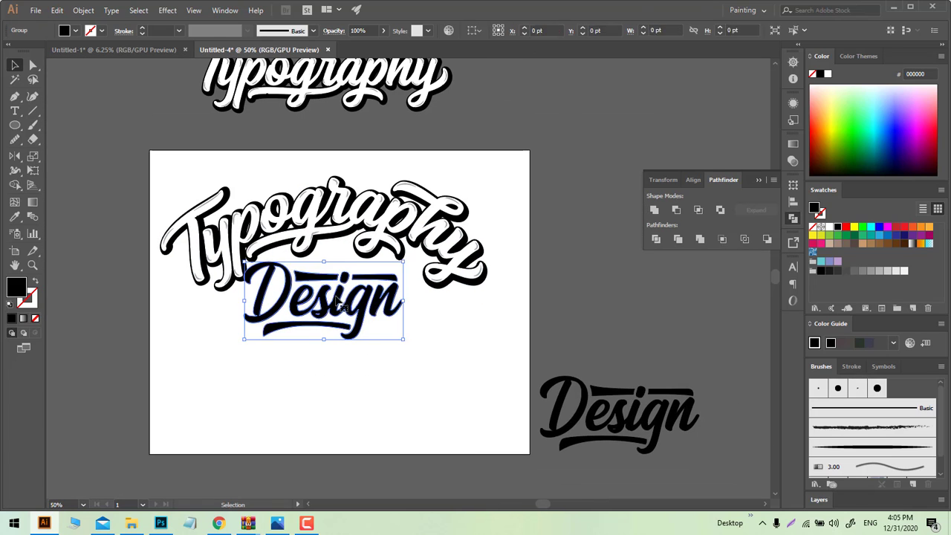
left_click_drag(338, 301, 346, 300)
left_click(374, 349)
scroll(356, 312, "up", 2)
left_click_drag(370, 245, 386, 259)
left_click(446, 402)
scroll(454, 427, "down", 2)
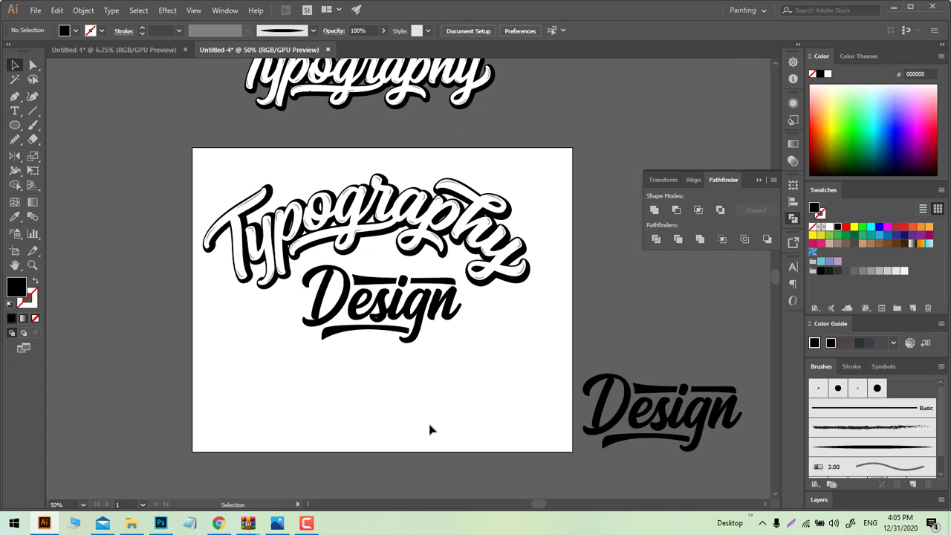
scroll(401, 386, "up", 2)
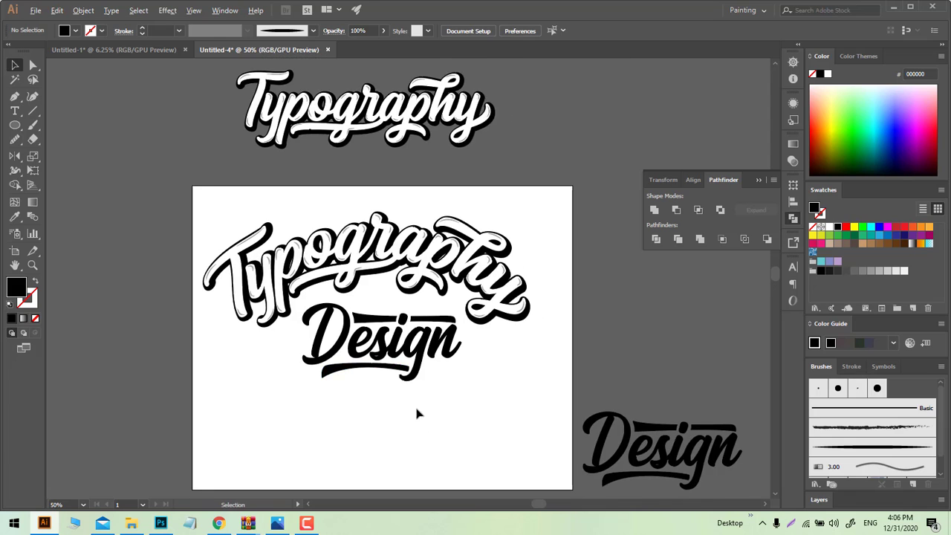
Step: Try recolouring every black part of the lettering to the dark yellow D8BA09
scroll(387, 285, "up", 1)
left_click(338, 246)
left_click(15, 80)
left_click(368, 219)
double_click(17, 286)
left_click(607, 236)
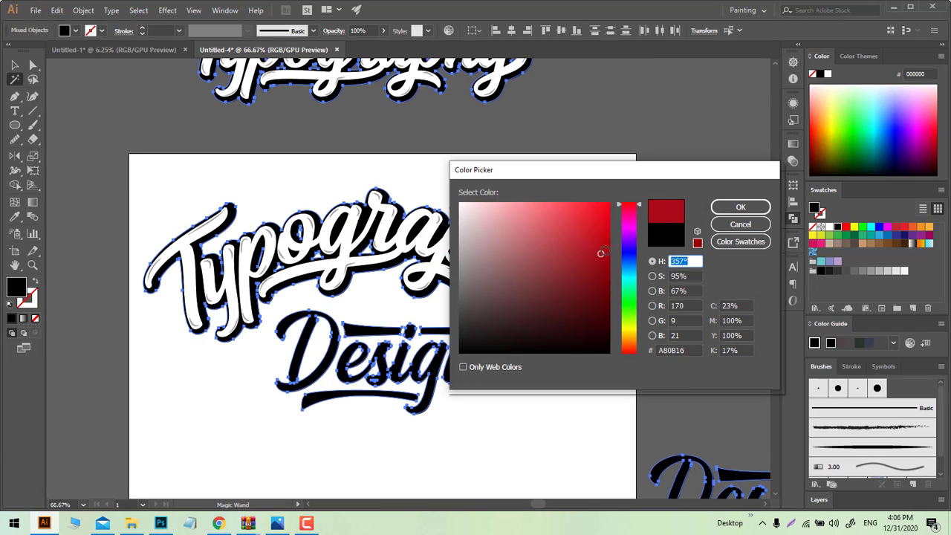
left_click(634, 335)
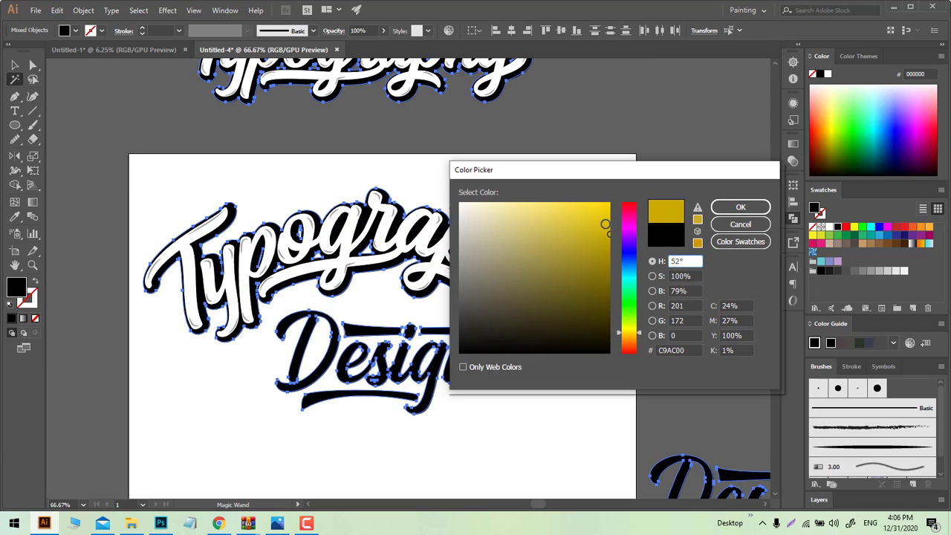
left_click(741, 207)
left_click(545, 413)
scroll(543, 420, "up", 1)
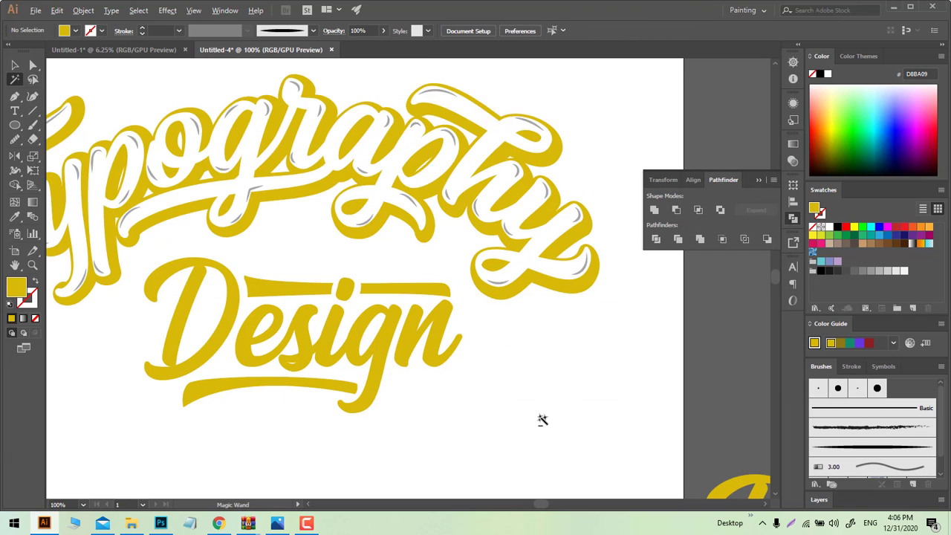
scroll(543, 420, "down", 1)
key("ctrl+z")
Step: Draw a 1280 by 1024 pt rectangle covering the artboard, fill it with red FF0000 and send it behind the lettering
scroll(462, 361, "up", 1)
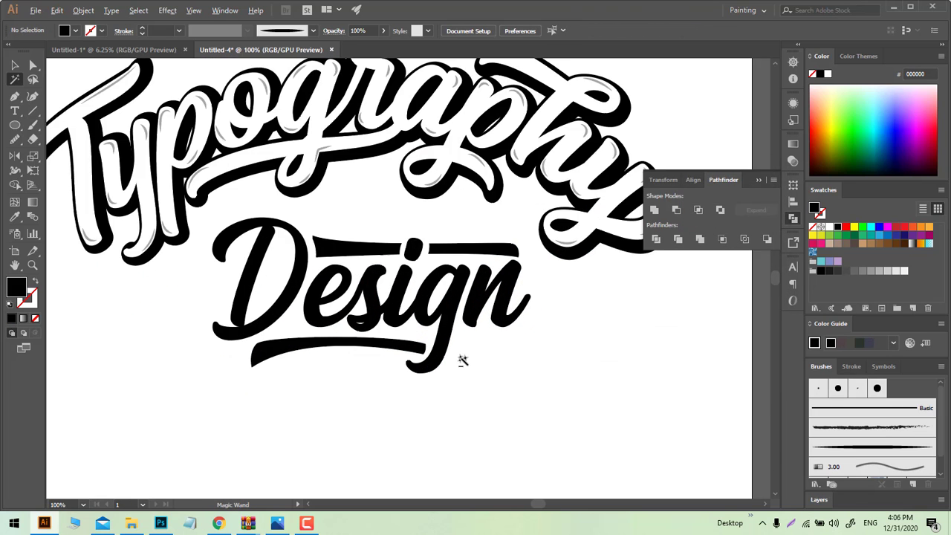
scroll(462, 361, "down", 1)
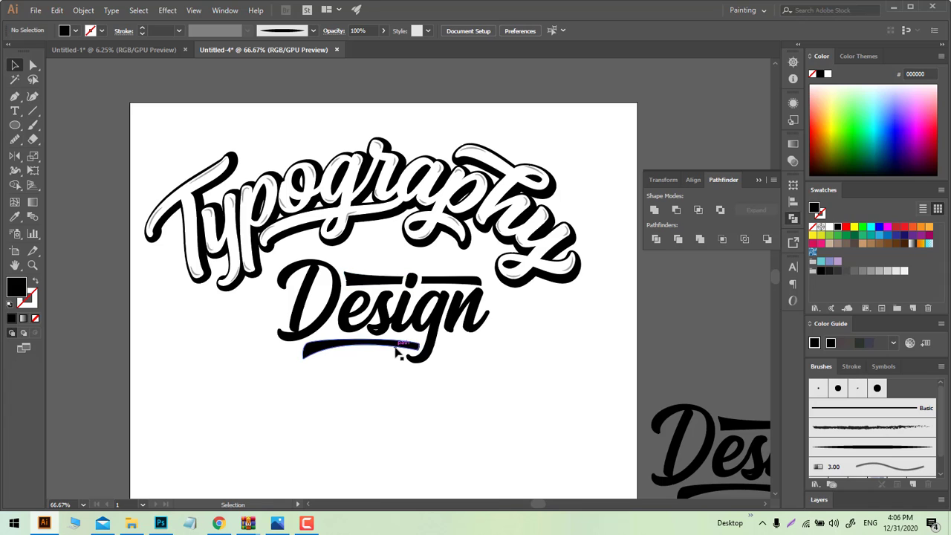
scroll(398, 353, "down", 1)
key("m")
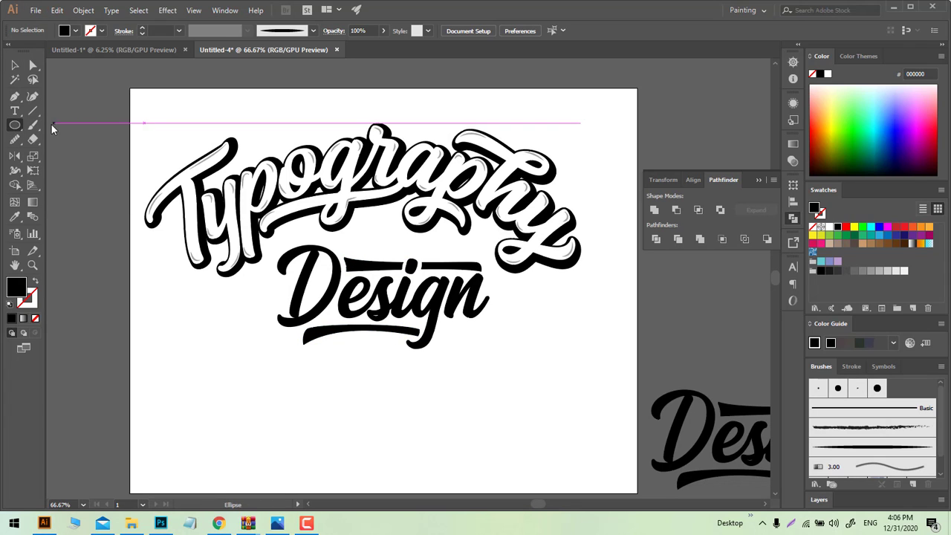
left_click_drag(130, 89, 637, 461)
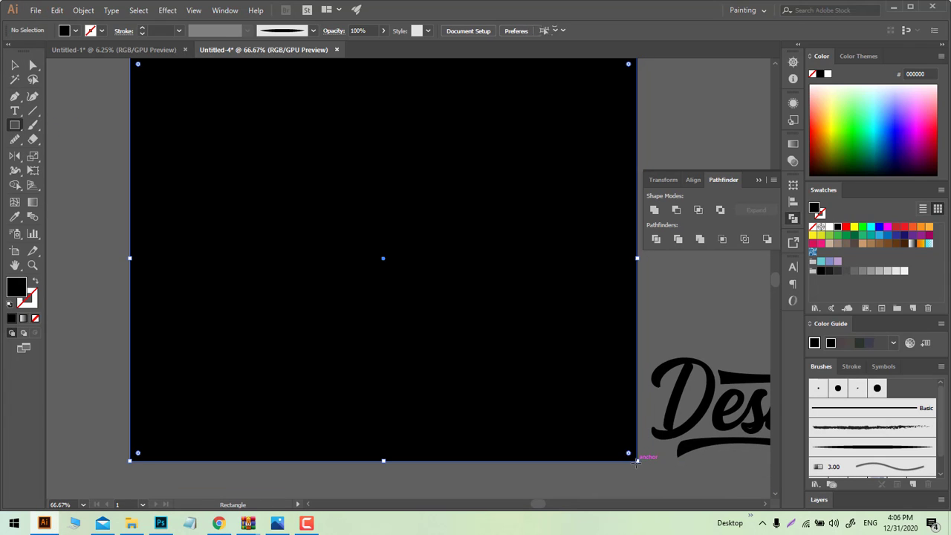
left_click(845, 228)
key("ctrl+shift+bracketleft")
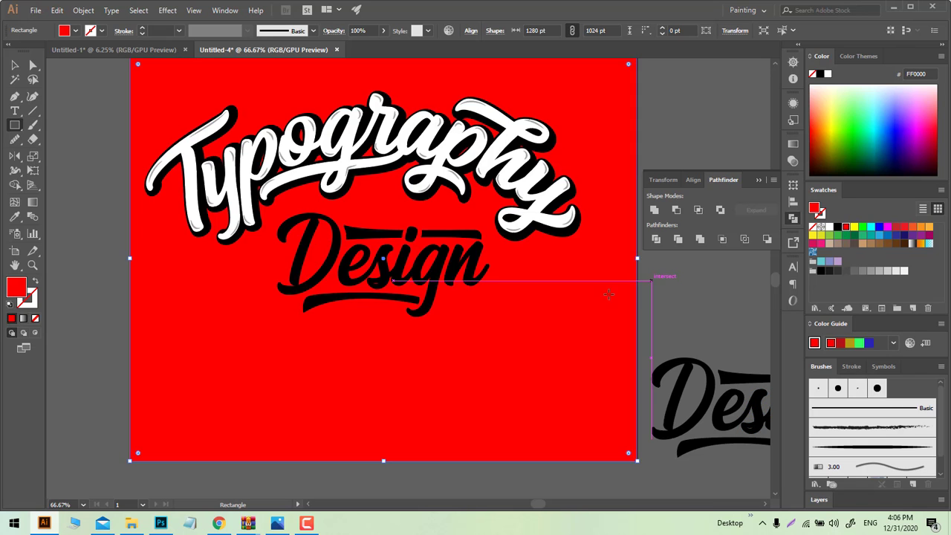
Step: Lock the red background rectangle
scroll(609, 298, "up", 3)
left_click(16, 66)
key("ctrl+shift+a")
scroll(447, 357, "up", 1)
scroll(446, 327, "down", 2)
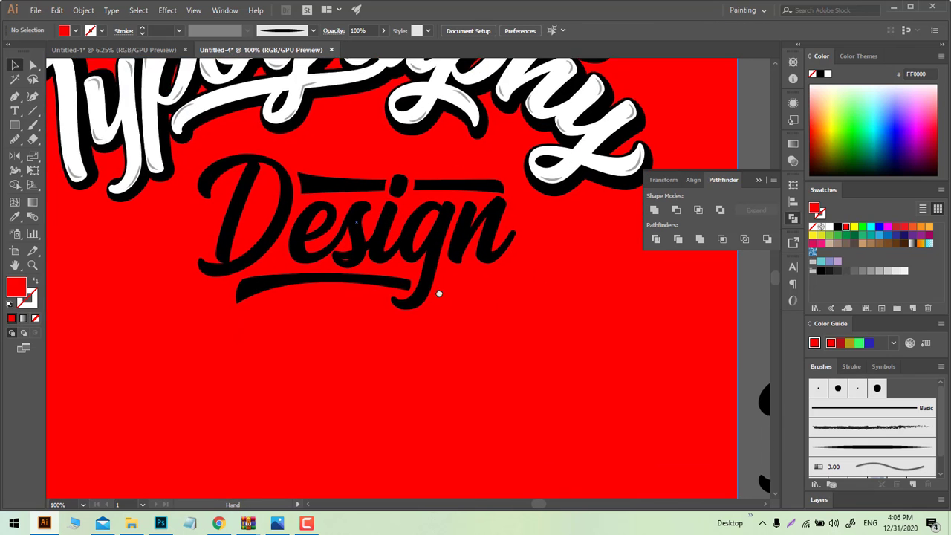
scroll(450, 326, "down", 1)
left_click(463, 327)
key("ctrl+2")
Step: Offset the path of the Design lettering by 10 pt with miter joins and a miter limit of 4
left_click(441, 306)
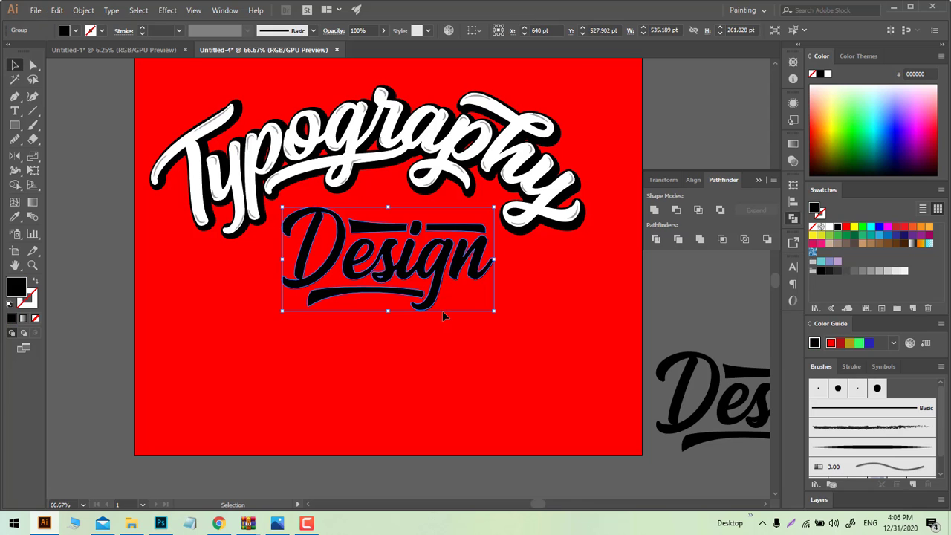
left_click(89, 15)
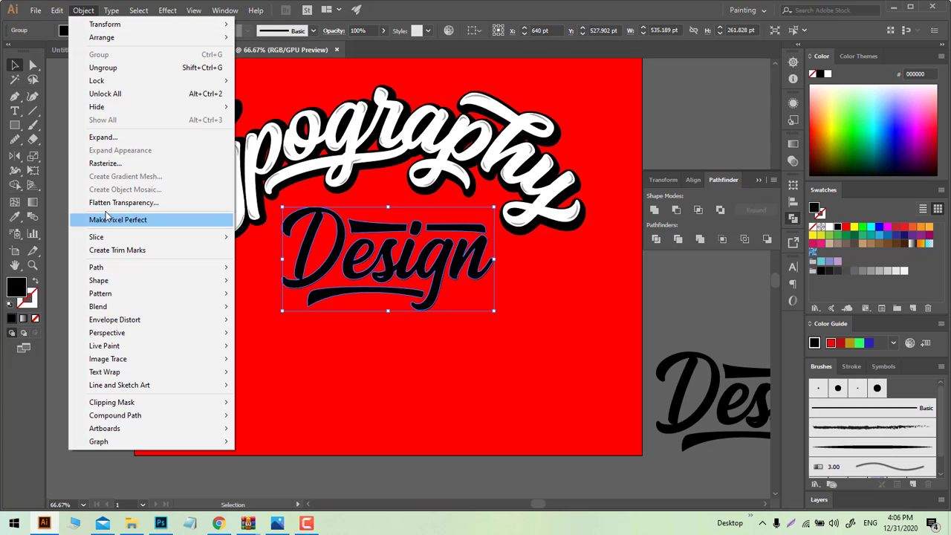
left_click(103, 141)
left_click(88, 13)
mouse_move(104, 266)
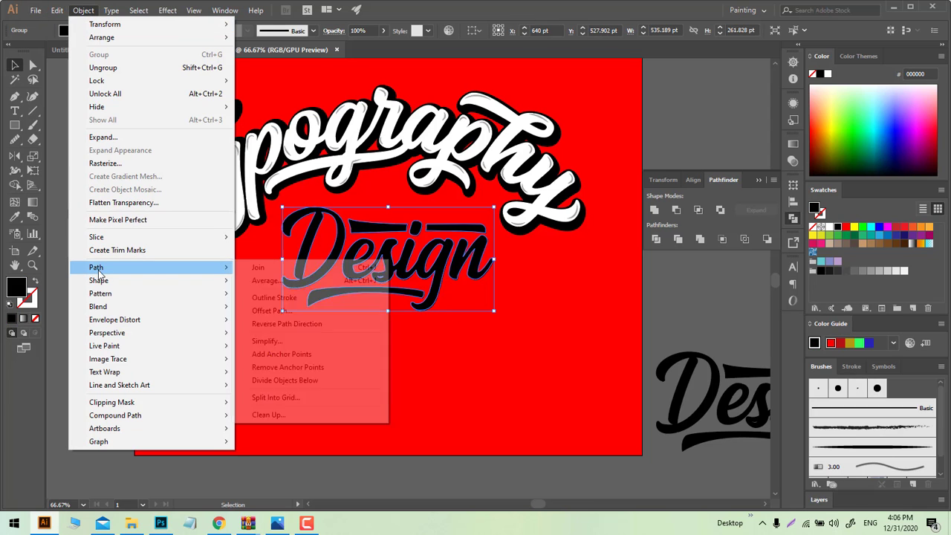
left_click(269, 306)
left_click(399, 291)
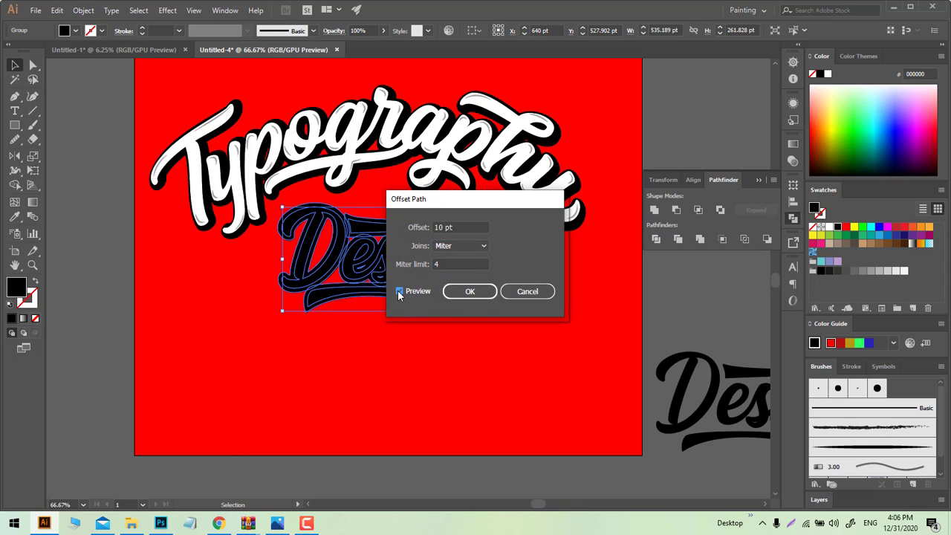
left_click(457, 292)
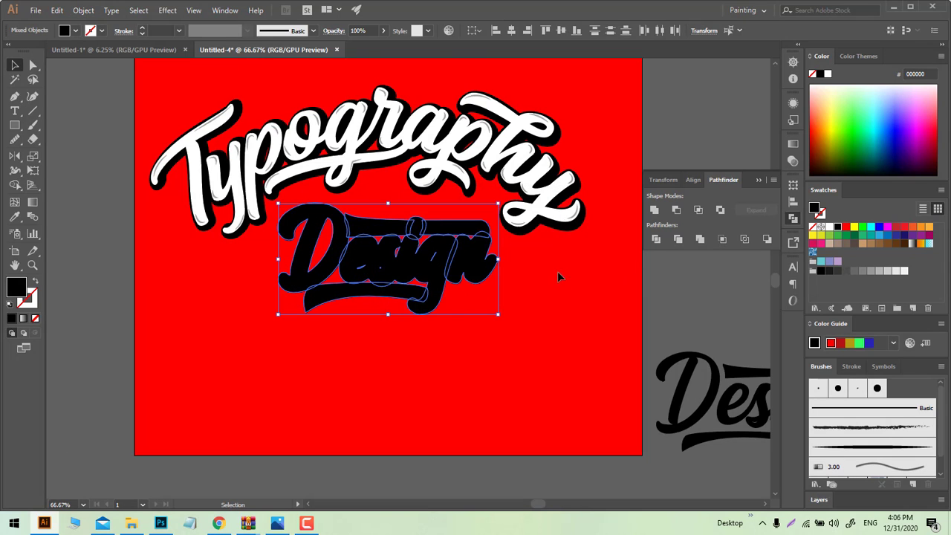
Step: Try dividing and merging the offset shapes of Design into a solid white backing behind the black letters
left_click(655, 239)
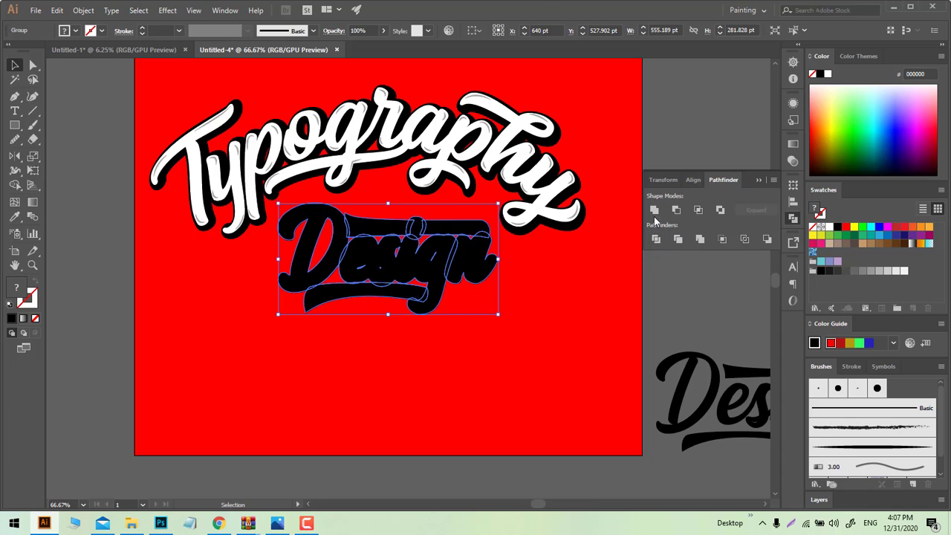
left_click(828, 232)
key("a")
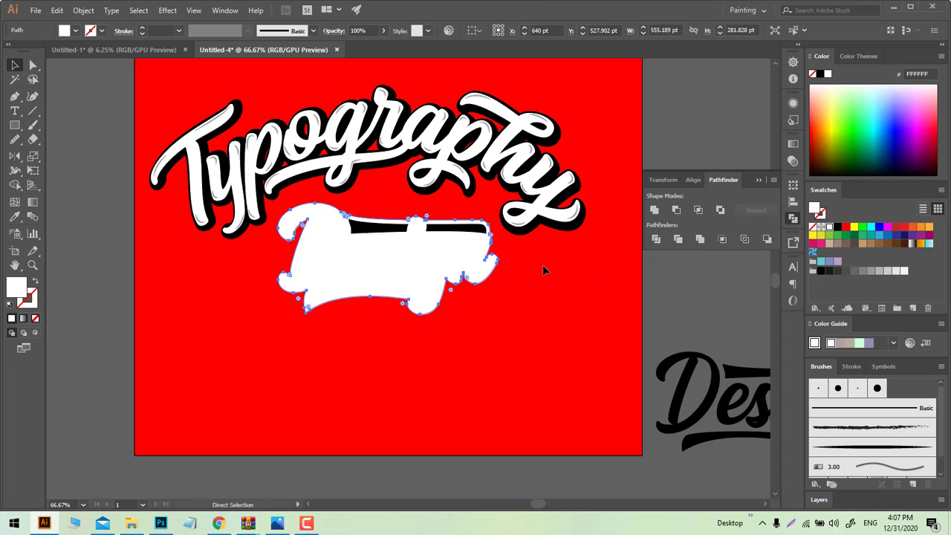
key("v")
left_click_drag(464, 326, 458, 342)
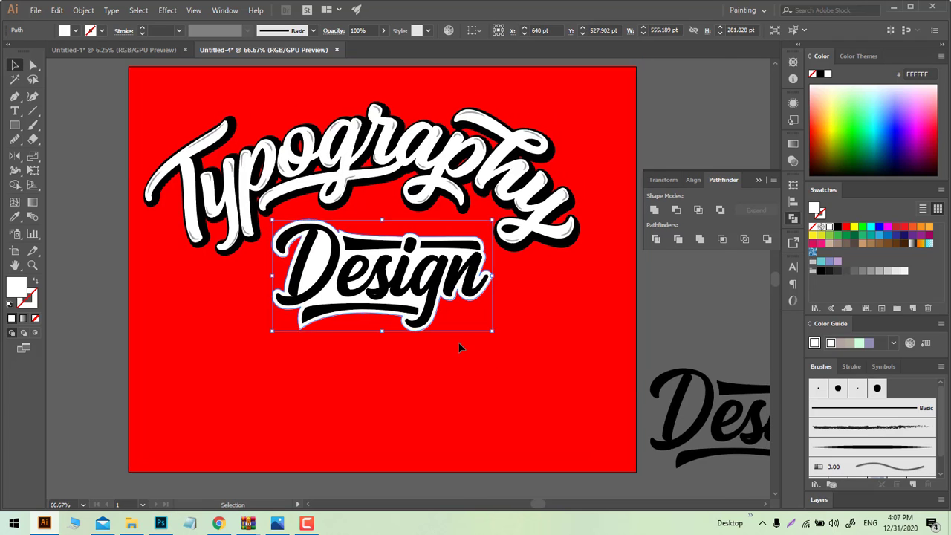
Step: Undo the white backing and the dividing of the shapes, back to the freshly offset outline of Design
key("ctrl+z")
key("ctrl+z")
key("ctrl+z")
key("ctrl+z")
key("ctrl+z")
key("ctrl+z")
key("ctrl+z")
key("ctrl+z")
key("ctrl+z")
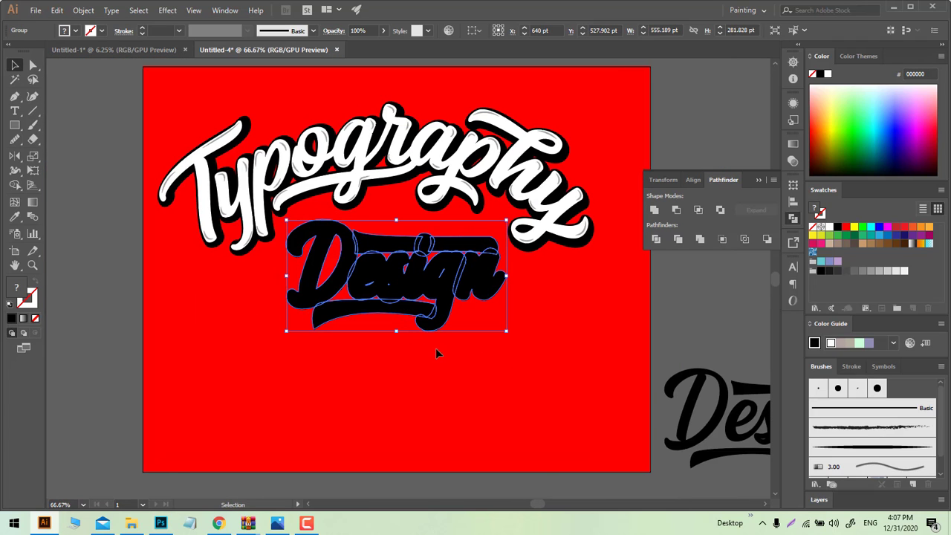
left_click(654, 211)
key("ctrl+z")
key("ctrl+z")
key("ctrl+z")
key("ctrl+shift+z")
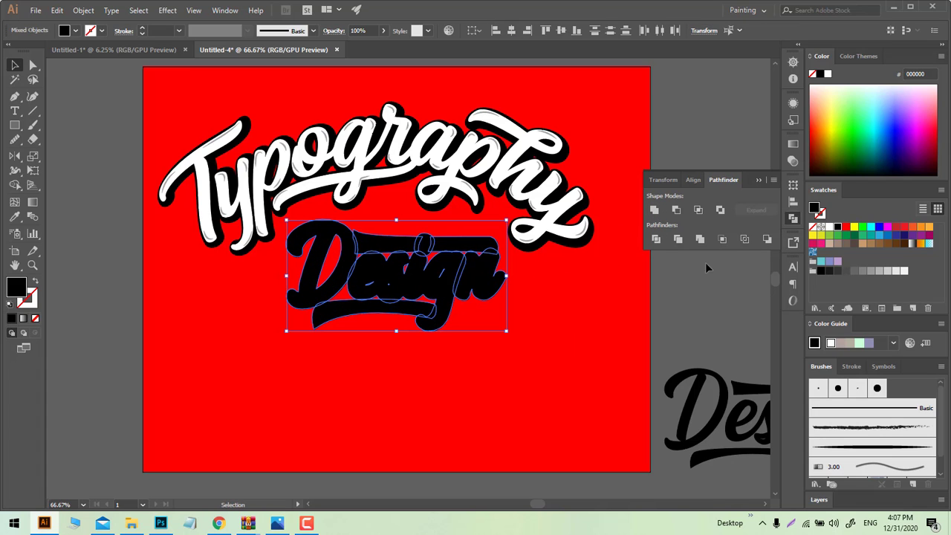
Step: Unite the offset shapes of Design, fill the result with white and place it behind the black letters
left_click(658, 212)
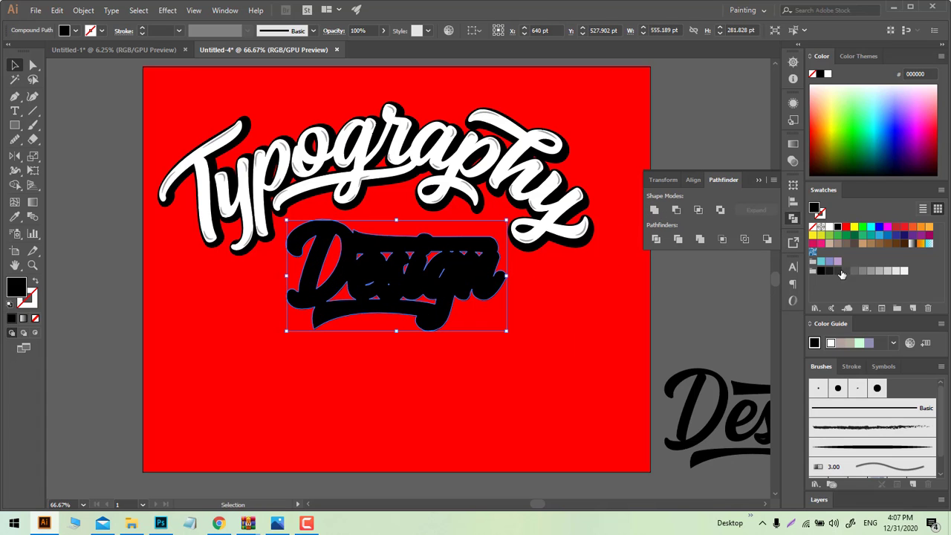
left_click(829, 228)
key("a")
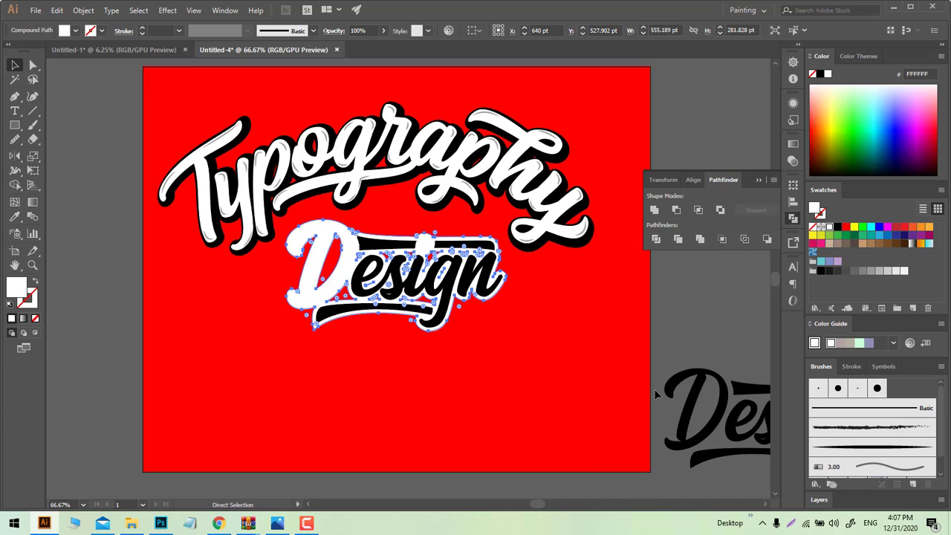
left_click(601, 388)
scroll(592, 394, "down", 3)
left_click_drag(561, 395, 430, 347)
scroll(411, 338, "up", 3)
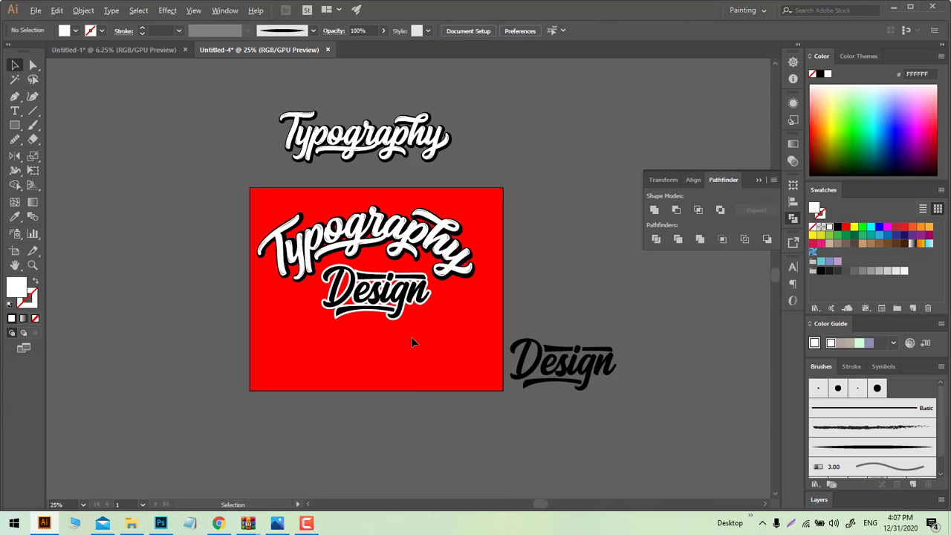
scroll(385, 326, "up", 2)
left_click_drag(389, 284, 417, 304)
scroll(382, 294, "up", 2)
scroll(387, 296, "down", 3)
scroll(367, 294, "up", 2)
key("ctrl+z")
key("ctrl+z")
Step: Move the white outline slightly down behind the black Design letters, to about X 640.3 pt, Y 534.1 pt
right_click(406, 273)
left_click(431, 358)
left_click(395, 353)
scroll(417, 319, "down", 2)
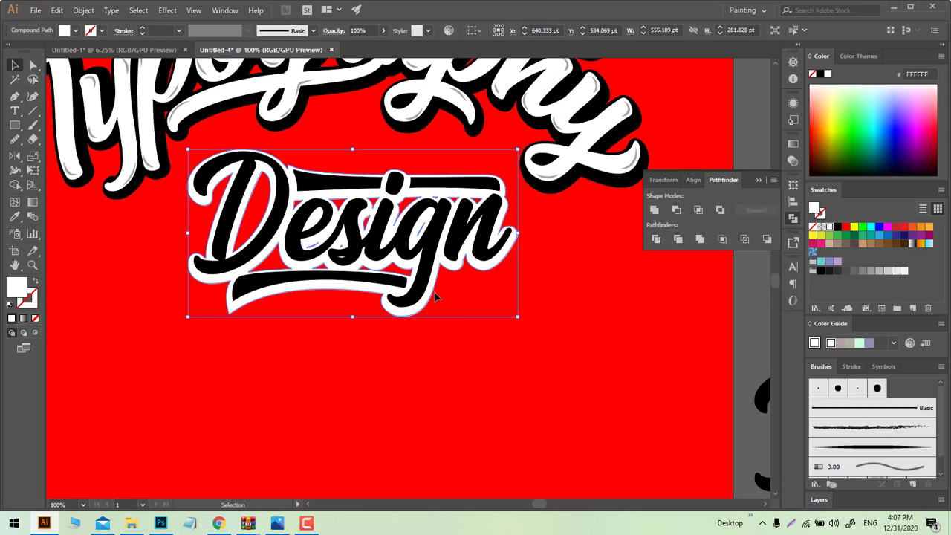
left_click(434, 294)
scroll(434, 294, "down", 2)
Step: Paint two short curved strokes above the D of Design with the Paintbrush, using the tapered brush at 0.5 pt
left_click_drag(512, 416, 475, 330)
scroll(404, 297, "up", 5)
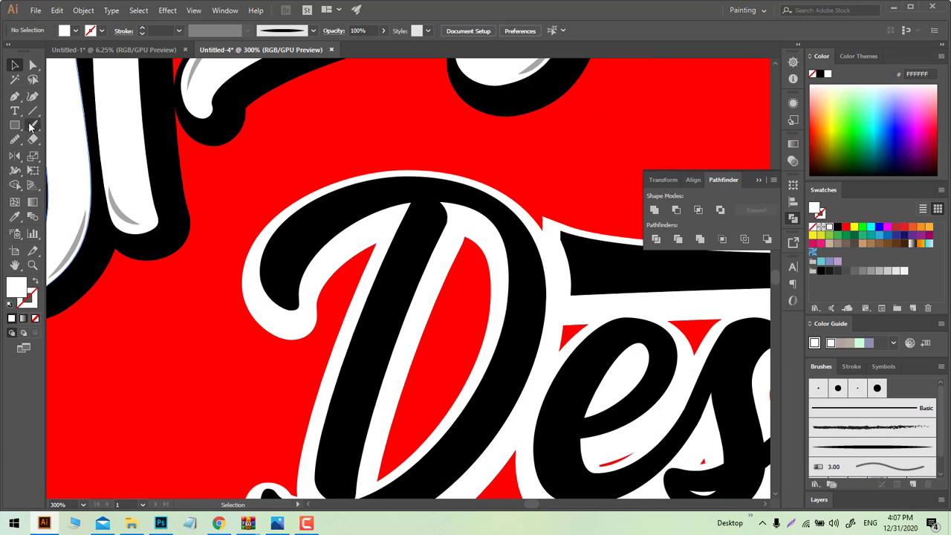
left_click(31, 126)
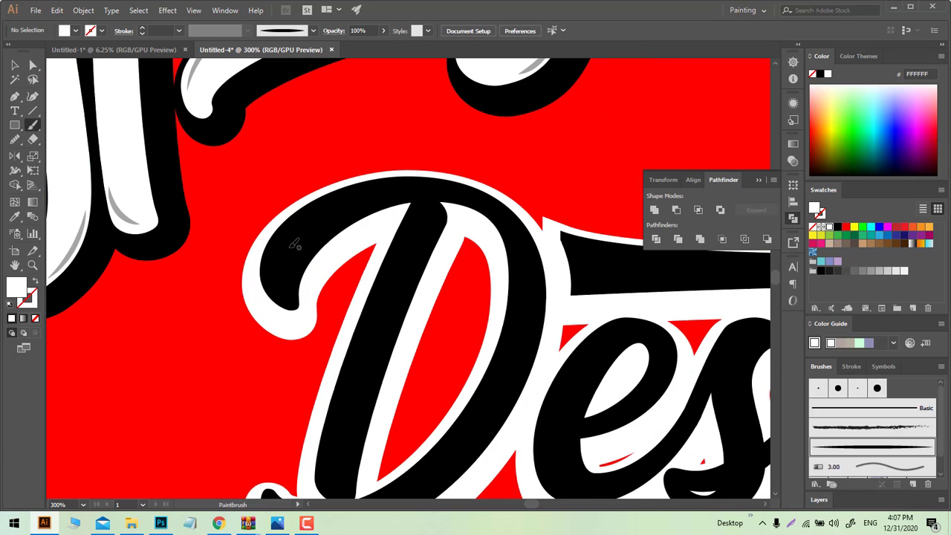
key("ctrl+z")
left_click_drag(277, 127, 299, 132)
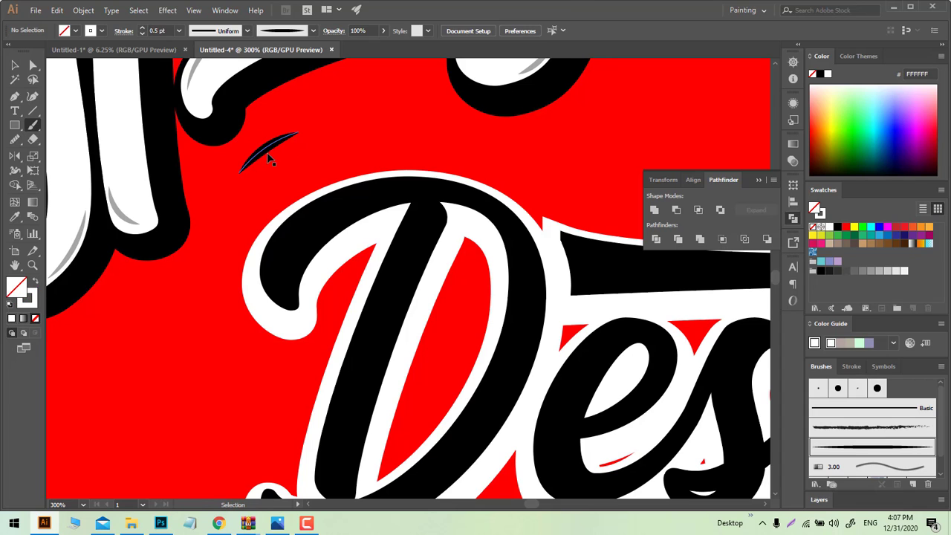
left_click(142, 35)
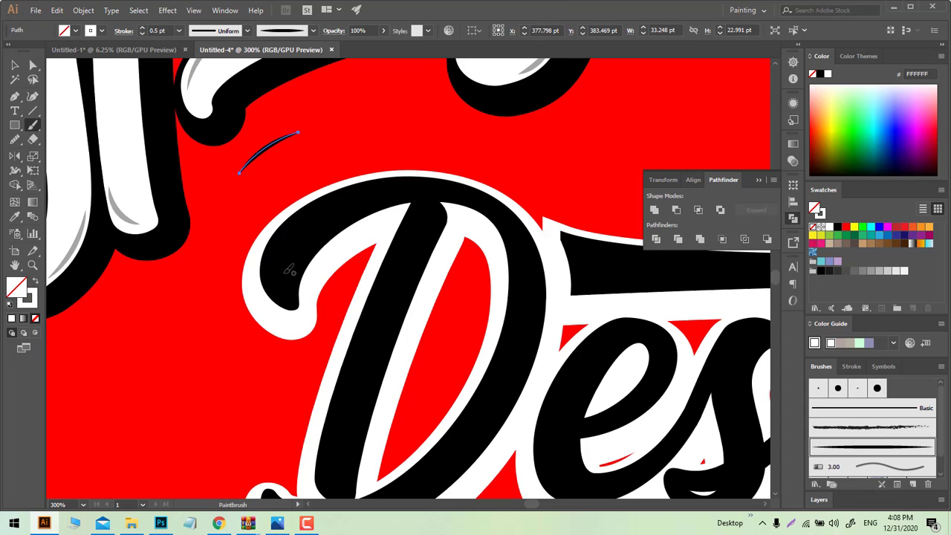
left_click(33, 301)
left_click_drag(276, 177, 257, 201)
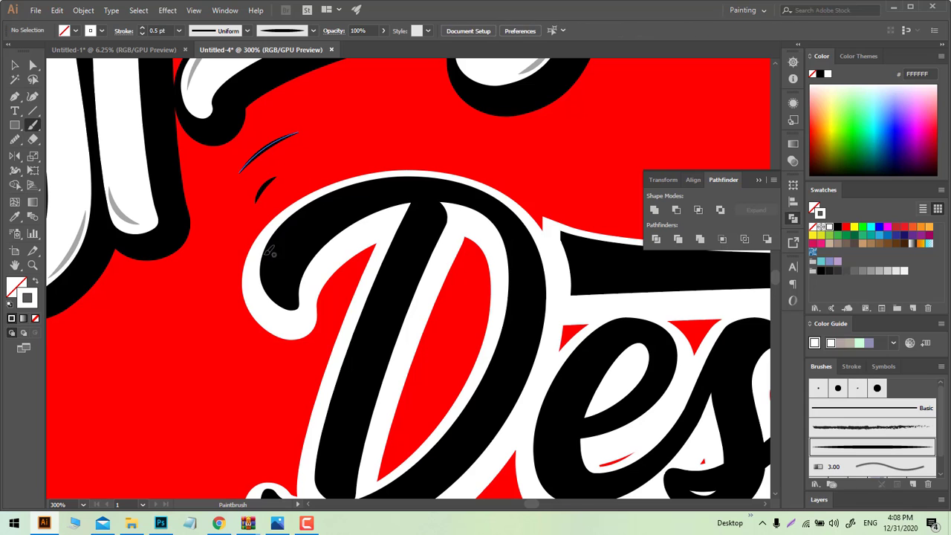
Step: Fill the black letter D of Design with yellow and remove its stroke
left_click(294, 260, "ctrl")
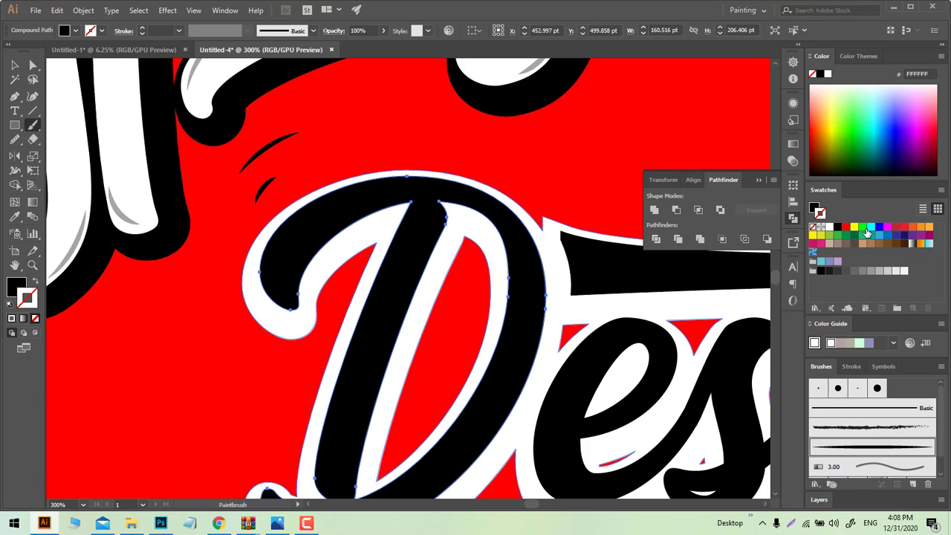
left_click(854, 226)
left_click(35, 281)
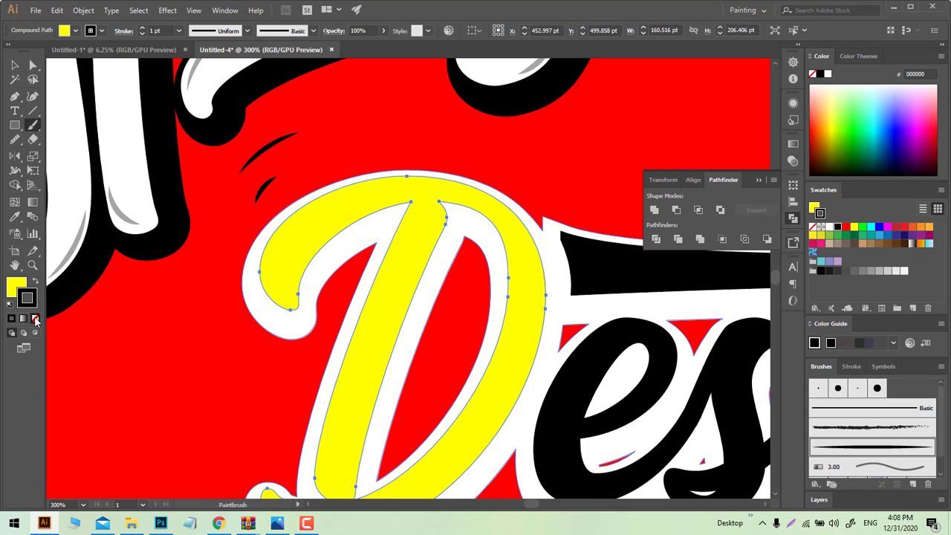
left_click(35, 319)
Step: Paint a short curved 0.5 pt stroke with the tapered brush and move it beside the two accent strokes above the D
mouse_move(265, 274)
left_mouse_down()
mouse_move(299, 226)
mouse_move(281, 259)
left_mouse_up()
key("ctrl+z")
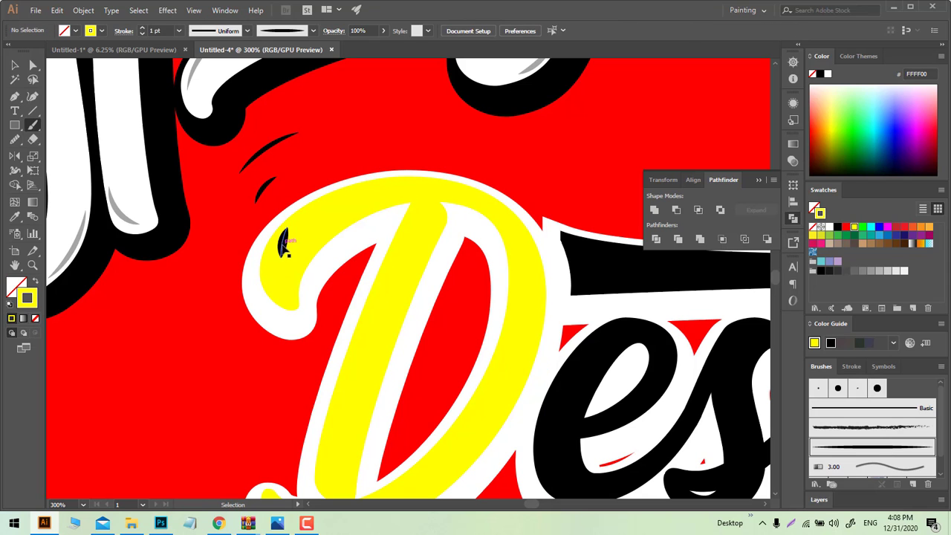
scroll(308, 260, "up", 2)
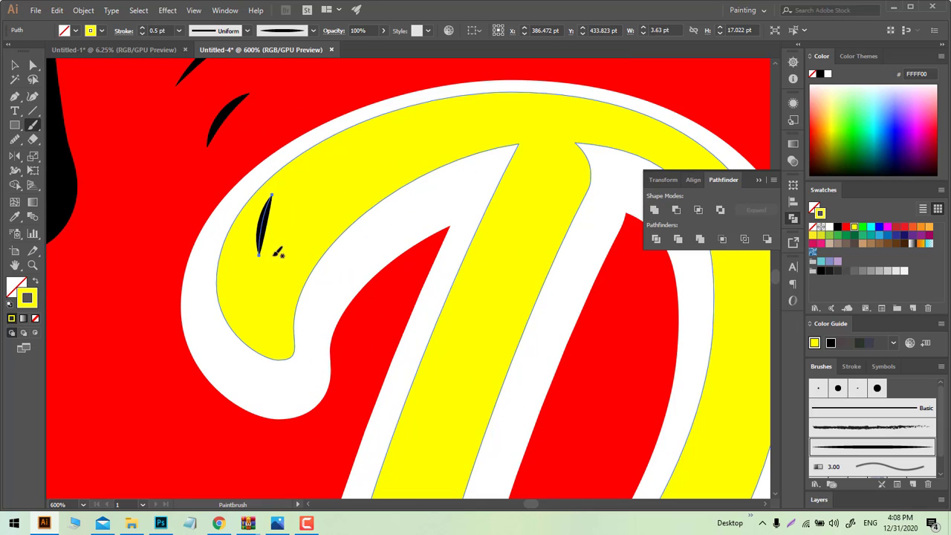
left_click_drag(255, 230, 217, 176)
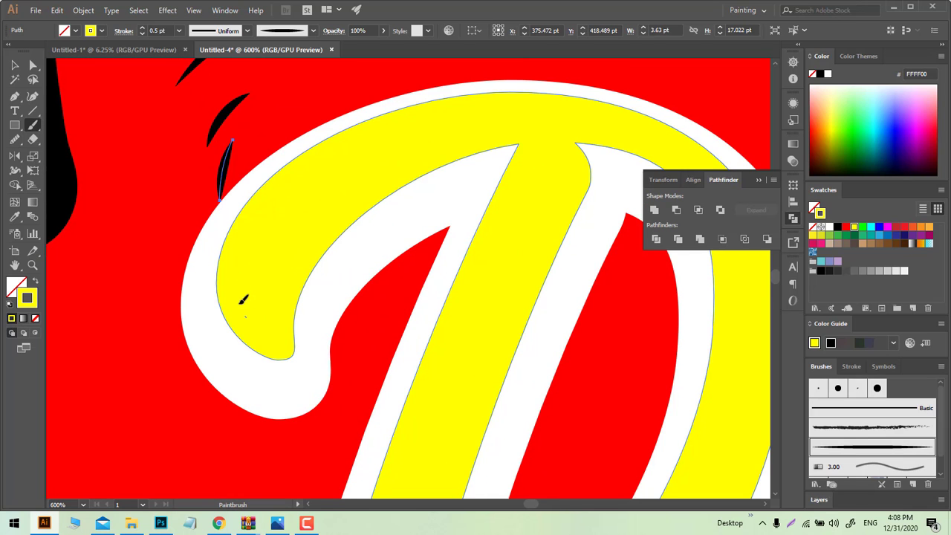
Step: Paint short tapered 0.5 pt highlight strokes inside the D, on its hook, bowl, lower tail and stem
left_click_drag(240, 303, 246, 229)
scroll(256, 221, "down", 2)
mouse_move(479, 292)
left_mouse_down()
mouse_move(434, 221)
mouse_move(420, 302)
mouse_move(435, 273)
left_mouse_up()
key("ctrl+z")
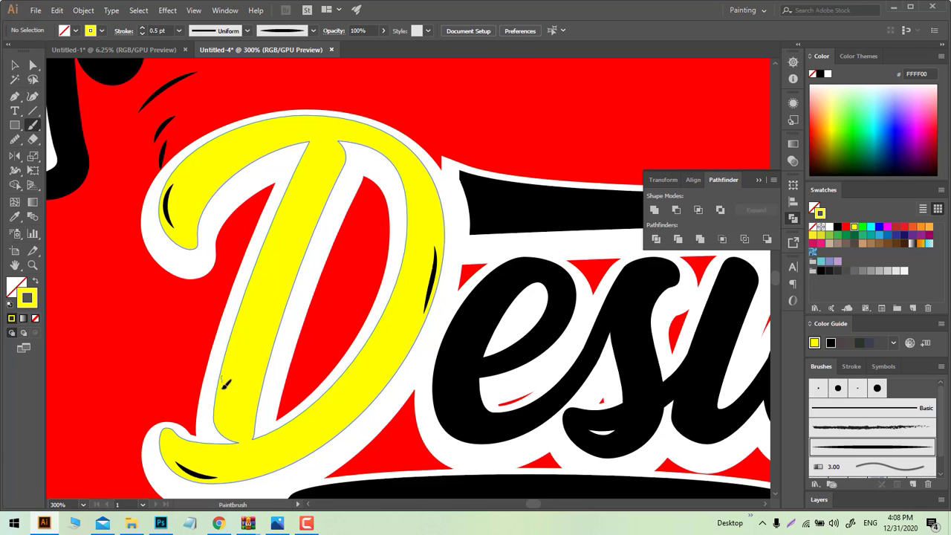
mouse_move(222, 390)
left_mouse_down()
mouse_move(225, 423)
mouse_move(223, 407)
left_mouse_up()
left_click_drag(287, 393, 244, 297)
left_click(384, 204, "ctrl")
key("Delete")
left_click_drag(454, 245, 382, 302)
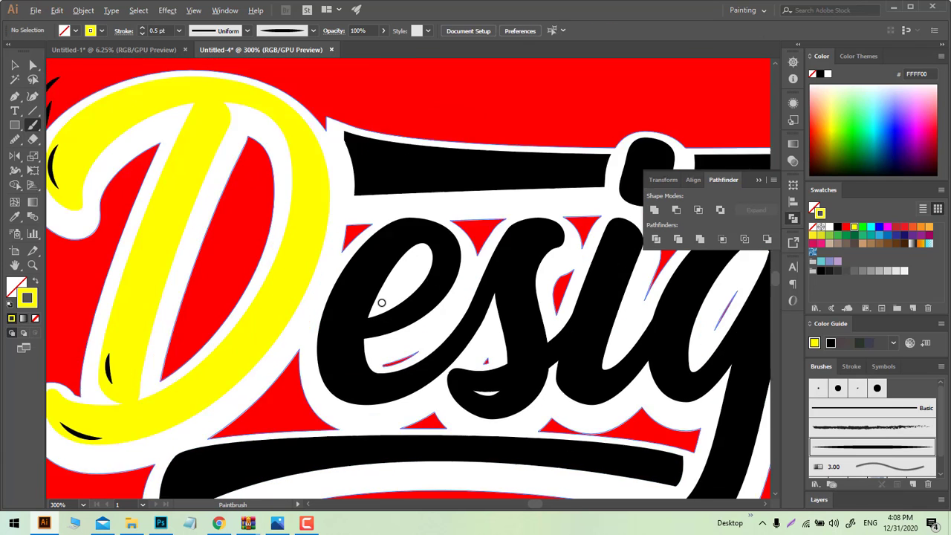
Step: Fill the joined letters "esig" of Design with yellow
scroll(383, 302, "down", 2)
left_click(379, 316, "ctrl")
left_click(813, 345)
left_click(12, 320)
left_click(855, 227)
Step: Paint tapered highlight strokes at the top and bottom of the e, with the stroke weight set to 0.5 pt
scroll(365, 322, "up", 3)
mouse_move(378, 187)
left_mouse_down()
mouse_move(417, 169)
mouse_move(402, 173)
left_mouse_up()
left_click(398, 177, "ctrl")
left_click(142, 34)
left_click(142, 33)
scroll(409, 174, "up", 2)
scroll(370, 259, "down", 3)
left_click_drag(308, 339, 300, 243)
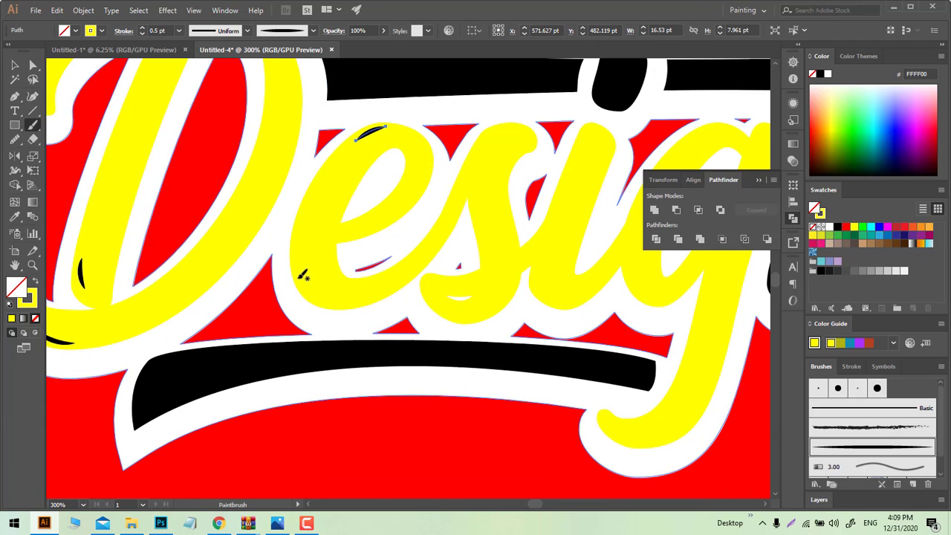
key("ctrl+z")
left_click_drag(299, 279, 345, 302)
Step: Paint short tapered highlight strokes at the top and bottom curves of the s and the i
left_click_drag(424, 298, 364, 403)
scroll(364, 402, "up", 1)
left_click_drag(456, 191, 500, 196)
mouse_move(461, 405)
left_mouse_down()
mouse_move(418, 327)
mouse_move(418, 338)
left_mouse_up()
mouse_move(534, 174)
left_mouse_down()
mouse_move(486, 208)
mouse_move(471, 104)
left_mouse_up()
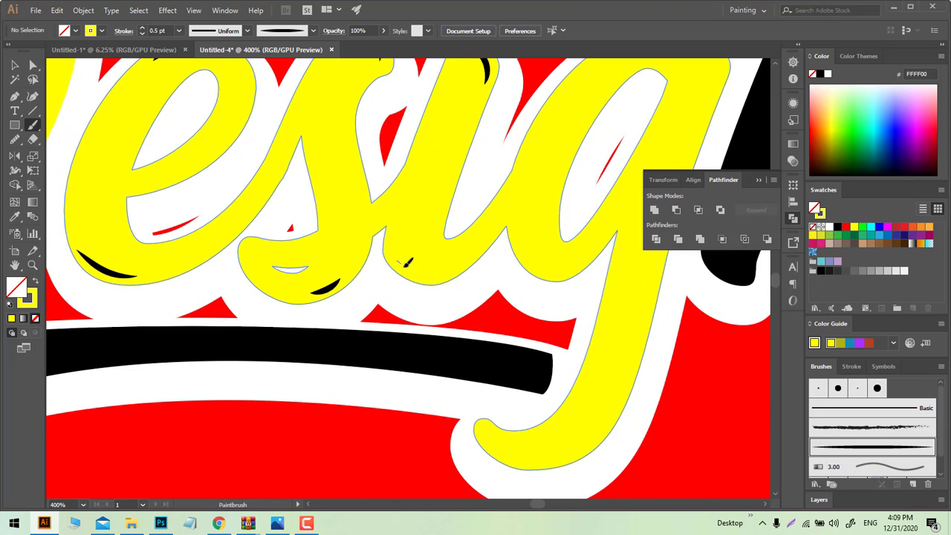
left_click_drag(397, 263, 448, 274)
left_click_drag(587, 122, 425, 189)
Step: Paint tapered highlight strokes on the top curve, the upper end of the stem and the tail of the g
left_click_drag(547, 115, 481, 74)
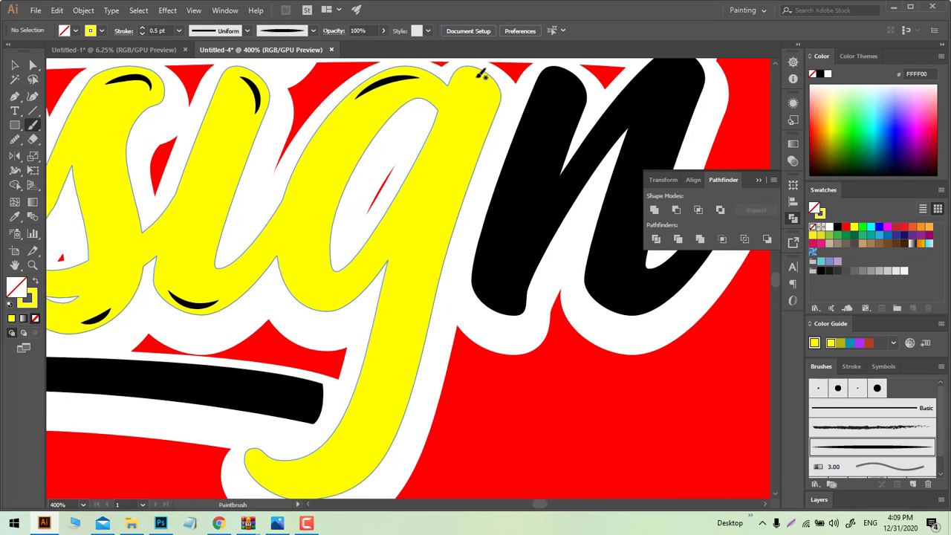
left_click_drag(448, 170, 439, 103)
left_click_drag(283, 421, 353, 406)
key("ctrl+z")
mouse_move(375, 380)
left_mouse_down()
mouse_move(353, 400)
mouse_move(295, 421)
left_mouse_up()
scroll(335, 359, "down", 1)
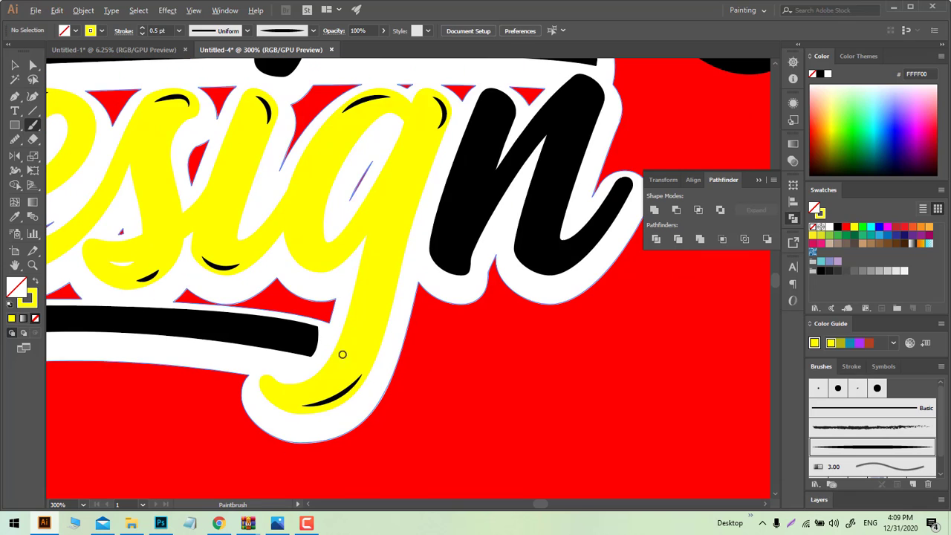
Step: Fill the letter n of Design with the yellow-green swatch D9E021
left_click(457, 237, "ctrl")
left_click(820, 236)
key("ctrl+z")
Step: Paint short tapered 0.5 pt highlight strokes on the upper ends and lower curves of the n
left_click_drag(499, 100, 504, 122)
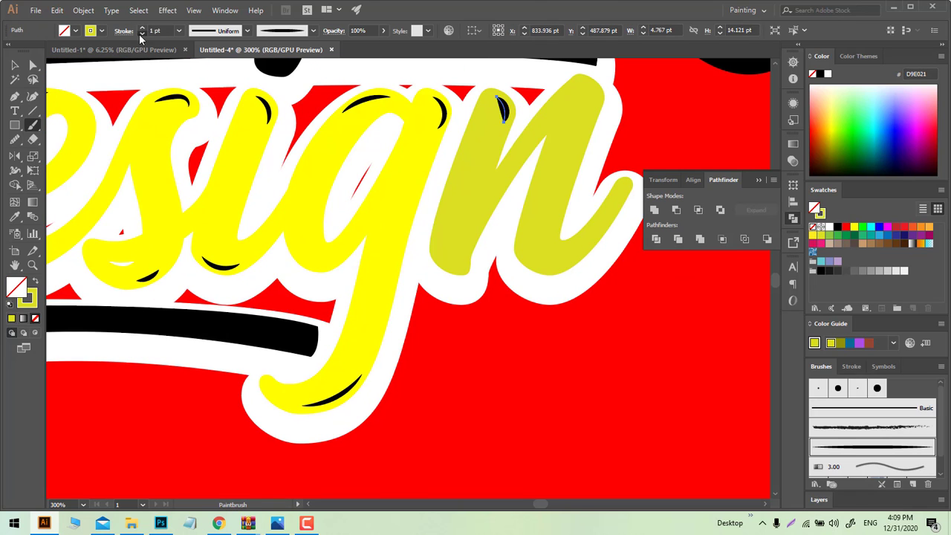
left_click_drag(588, 86, 593, 113)
left_click_drag(436, 239, 449, 259)
left_click_drag(556, 267, 559, 266)
left_click_drag(619, 180, 627, 197)
Step: Delete the small curved accent strokes above the D of Design
scroll(585, 246, "down", 2)
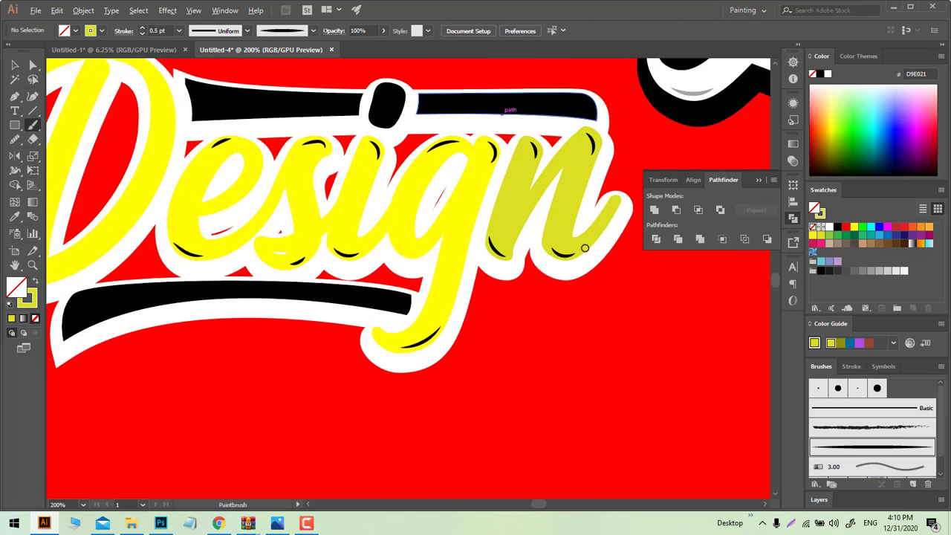
scroll(429, 326, "down", 1)
scroll(235, 186, "up", 3)
left_click_drag(503, 223, 503, 274)
scroll(494, 309, "down", 3)
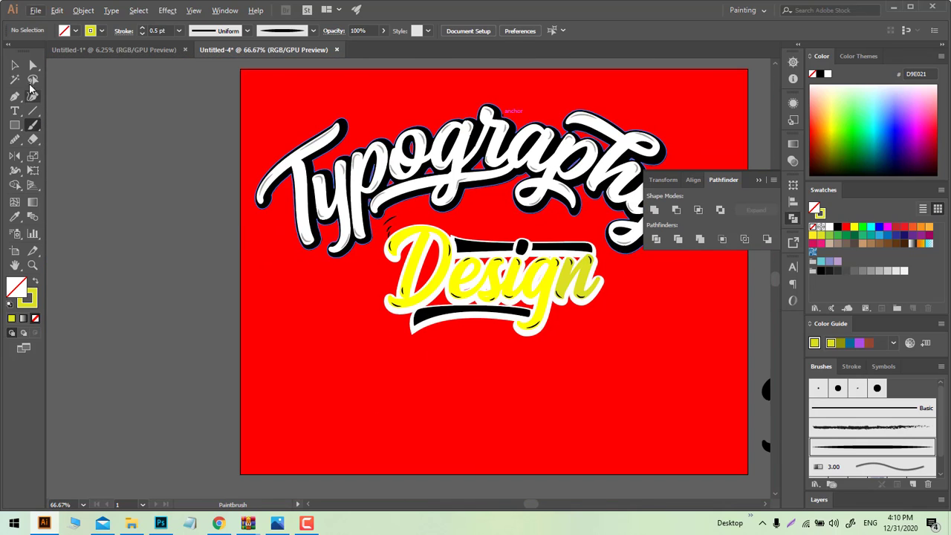
key("a")
scroll(387, 223, "up", 3)
left_click(350, 195)
scroll(350, 194, "down", 3)
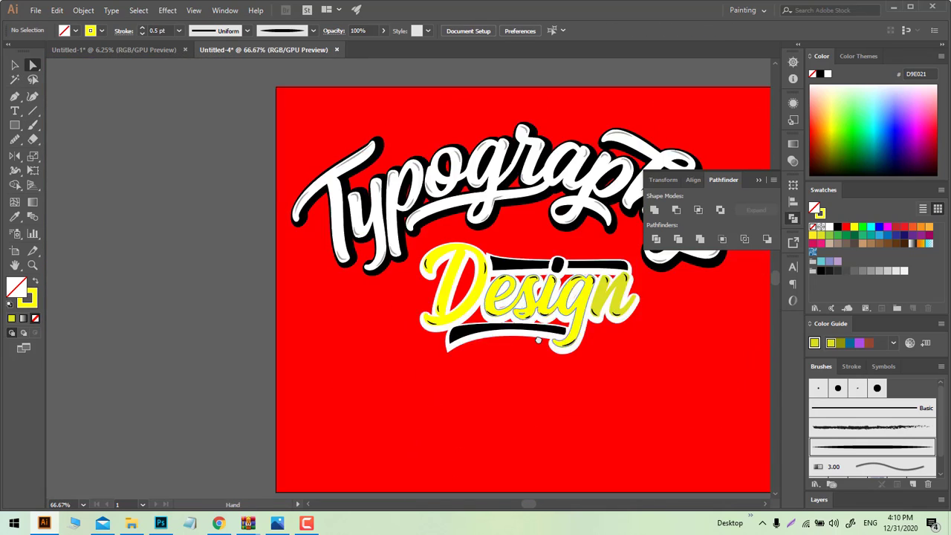
Step: Select all the highlight strokes on Design with the Magic Wand and expand their appearance
scroll(531, 287, "up", 2)
key("y")
left_click(633, 295)
left_click(83, 10)
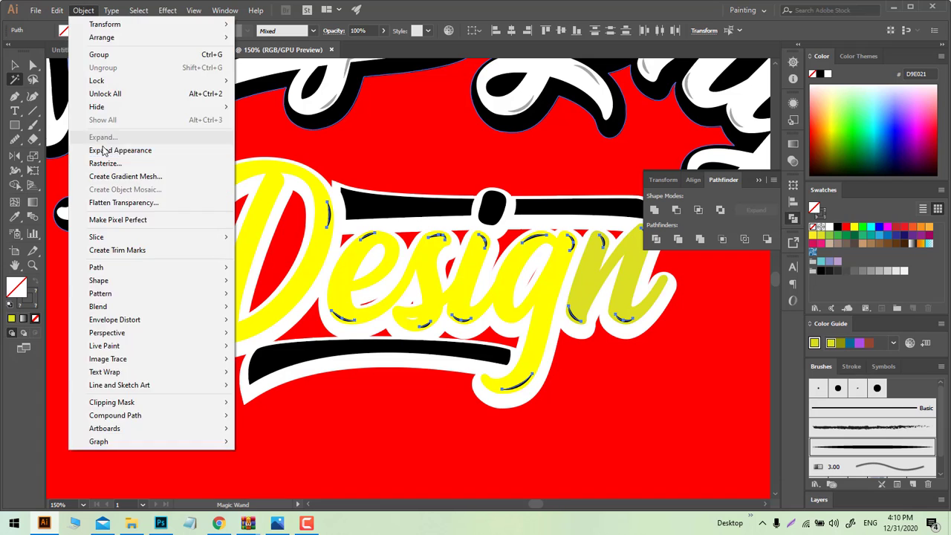
left_click(102, 149)
Step: Recolor the expanded highlights on Design with the grey sampled from the Typography highlights
key("ctrl+shift+a")
key("ctrl+z")
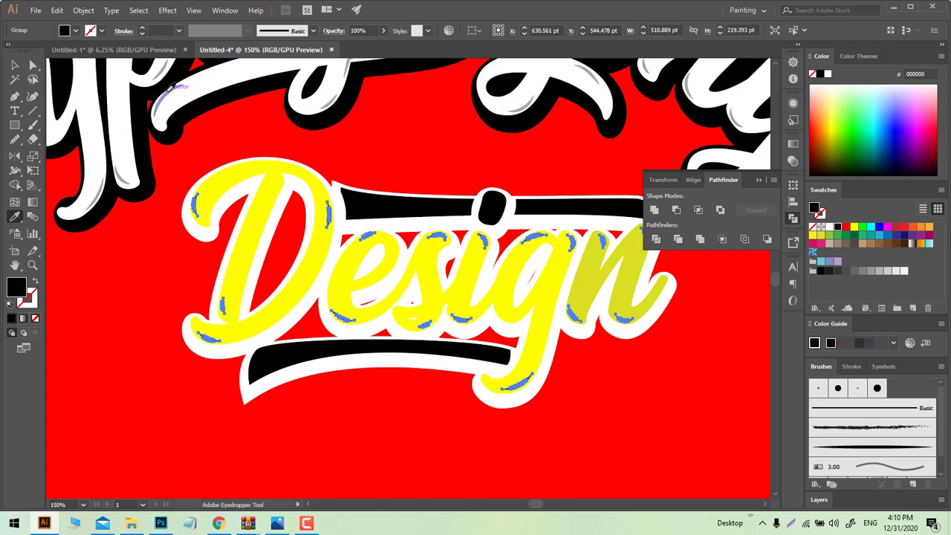
left_click(127, 175)
left_click(206, 200, "ctrl")
Step: Fill the D, the joined "esig" and the n with black again using the Eyedropper
left_click(275, 169, "ctrl")
left_click(339, 110)
key("ctrl+shift+a")
left_click(15, 65)
left_click(546, 297)
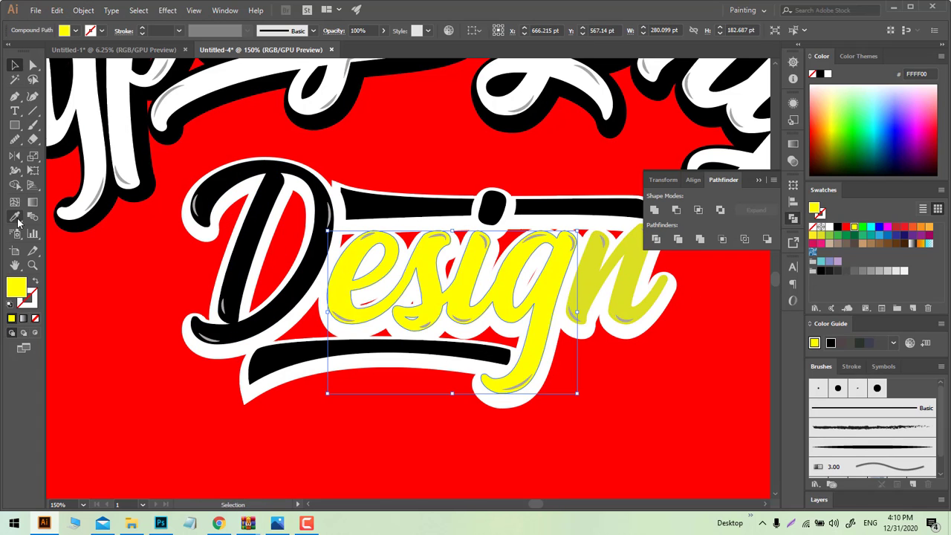
left_click(15, 216)
left_click(319, 223)
left_click(584, 286, "ctrl")
left_click(554, 305)
Step: Fill the two bars above Design and the swoosh beneath it with yellow
scroll(481, 353, "down", 3)
scroll(548, 357, "up", 3)
left_click(33, 125)
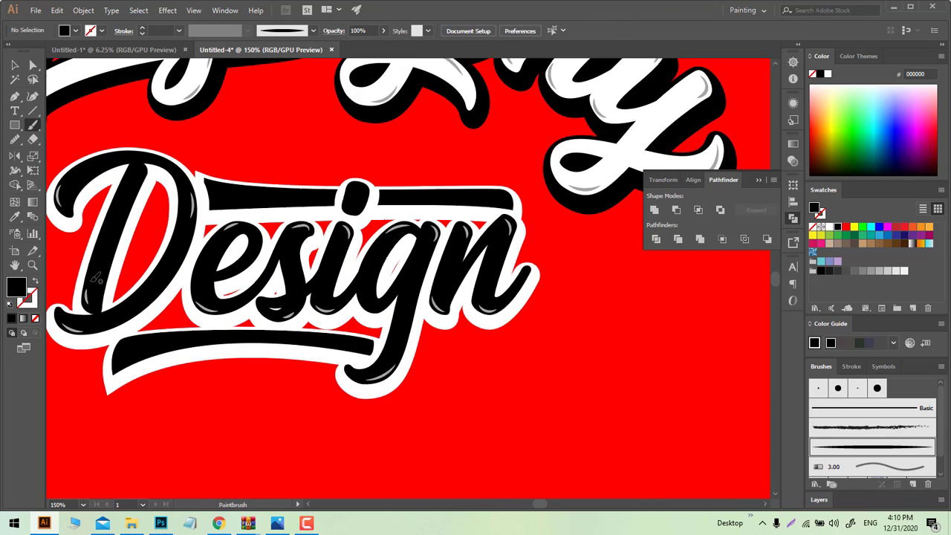
left_click(275, 196, "ctrl")
left_click(439, 198, "ctrl+shift")
left_click(347, 345, "ctrl+shift")
left_click(855, 228)
Step: Paint tapered 0.5 pt highlight strokes on the upper-left bar and at the outer end of the upper-right bar
scroll(336, 243, "up", 2)
left_click_drag(88, 126, 210, 131)
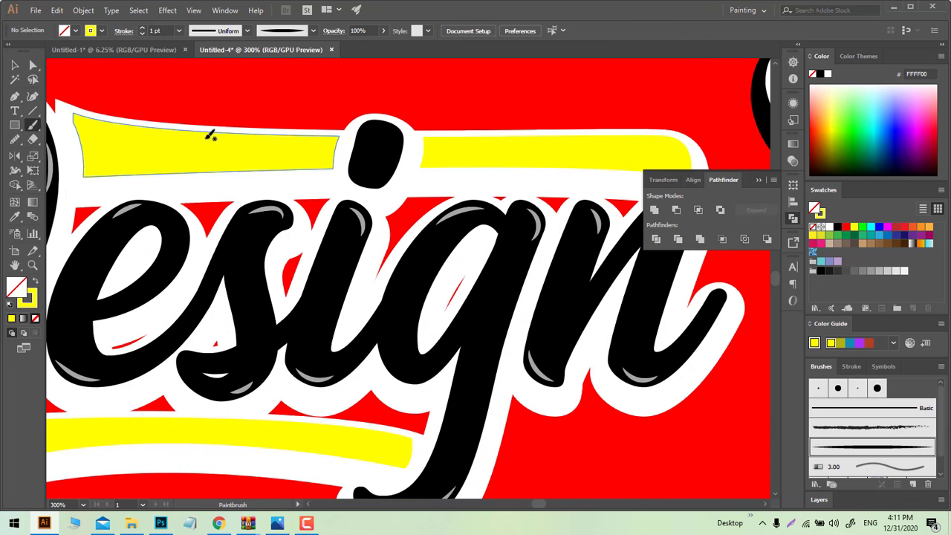
left_click(186, 144, "ctrl")
left_click(142, 34)
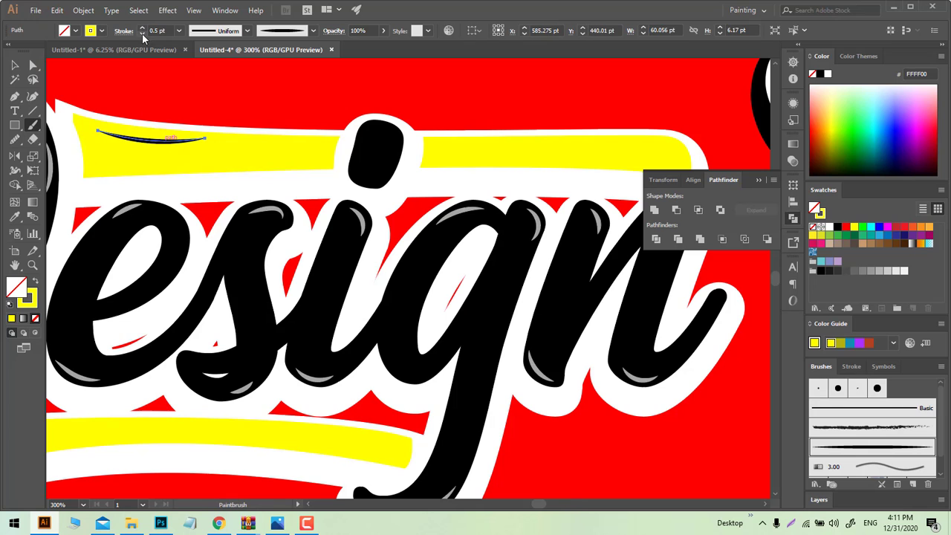
left_click_drag(471, 228, 325, 199)
left_click_drag(485, 119, 545, 134)
Step: Paint tapered highlight strokes near both ends of the lower swoosh
left_click_drag(275, 438, 684, 253)
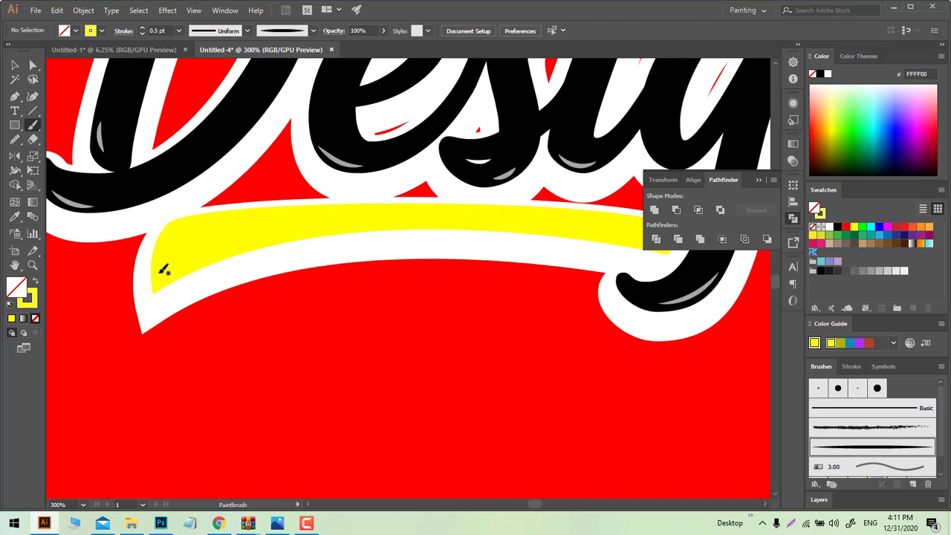
scroll(480, 240, "right", 3)
scroll(479, 261, "down", 1)
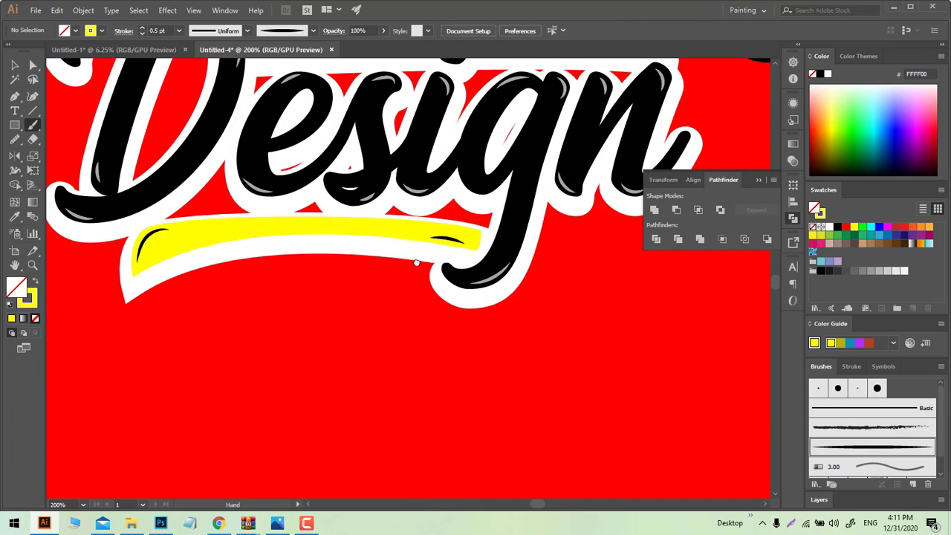
Step: Paint a short highlight stroke at the inner end of the bar to the right of the i's dot
left_click_drag(417, 262, 310, 368)
scroll(142, 158, "up", 1)
scroll(323, 161, "down", 1)
left_click_drag(446, 143, 471, 144)
scroll(475, 153, "down", 2)
Step: Expand the appearance of the bar and swoosh highlight strokes and recolor them with the grey of the letter highlights
key("y")
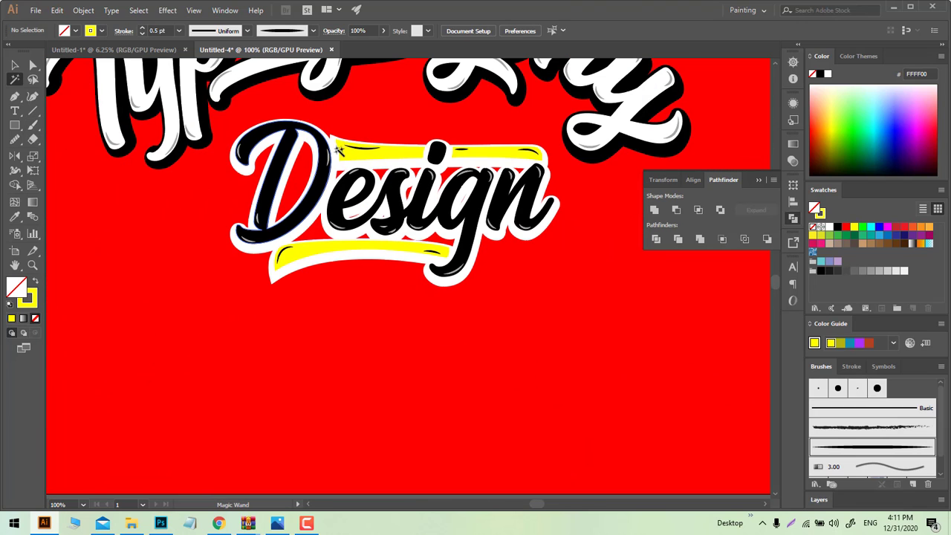
left_click(347, 147)
left_click(80, 10)
left_click(121, 151)
left_click(15, 216)
scroll(213, 169, "up", 2)
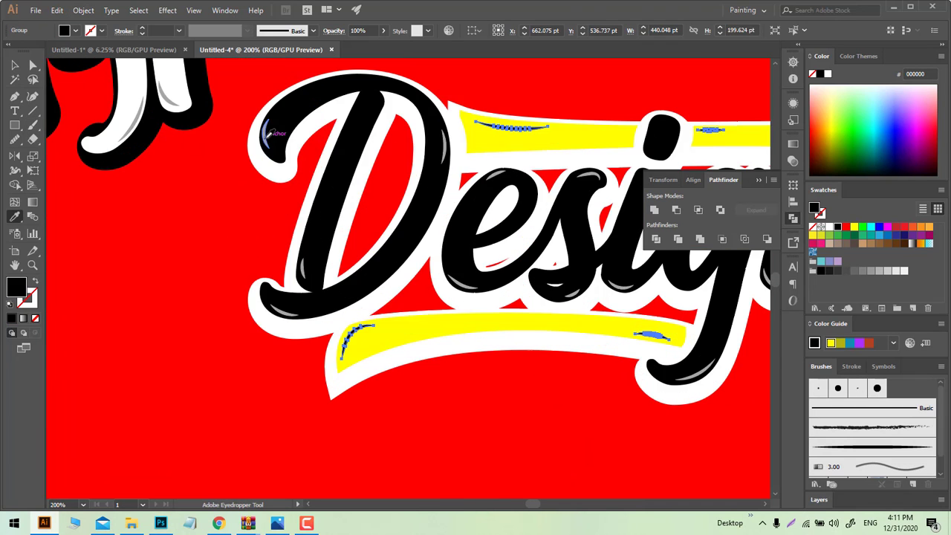
left_click(268, 137)
left_click(243, 260, "ctrl")
Step: Fill the two upper bars and the lower swoosh with black again using the Eyedropper
scroll(242, 260, "down", 3)
left_click(357, 220, "ctrl")
left_click(305, 279, "ctrl+shift")
left_click(319, 258)
left_click(370, 368, "ctrl")
Step: Recolor the red background rectangle with grey 606060
scroll(371, 369, "down", 2)
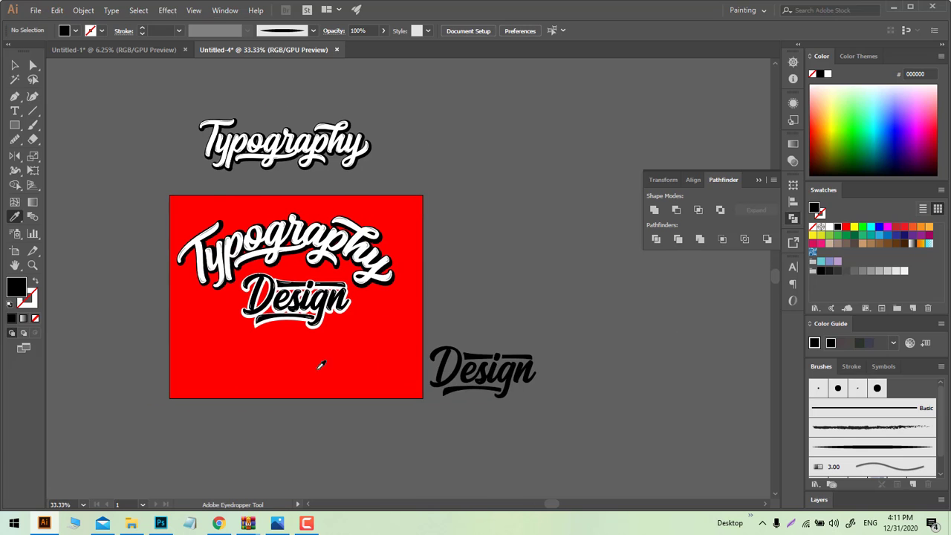
left_click(382, 364)
key("slash")
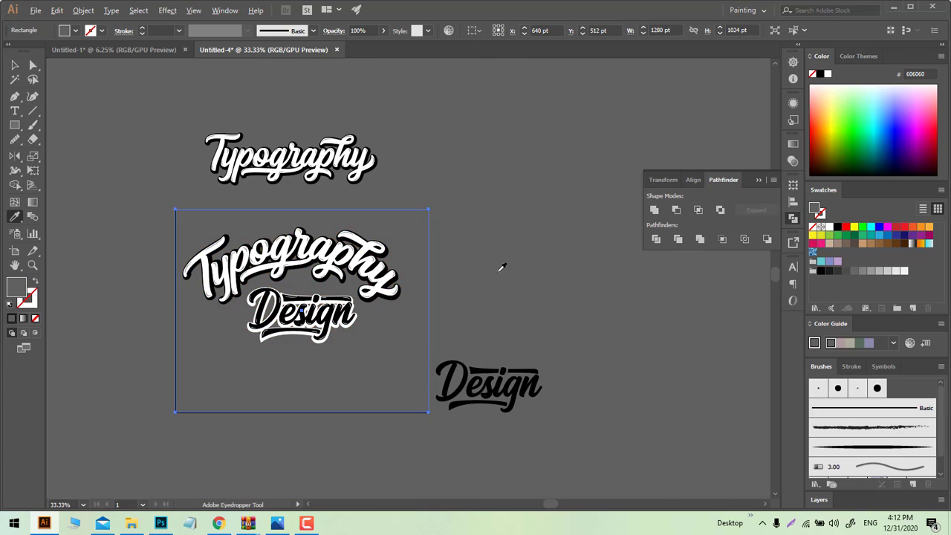
Step: Switch to Photoshop, show the T-shirt mockup's Change Color layer and set its color to red ff0000
key("alt+Tab")
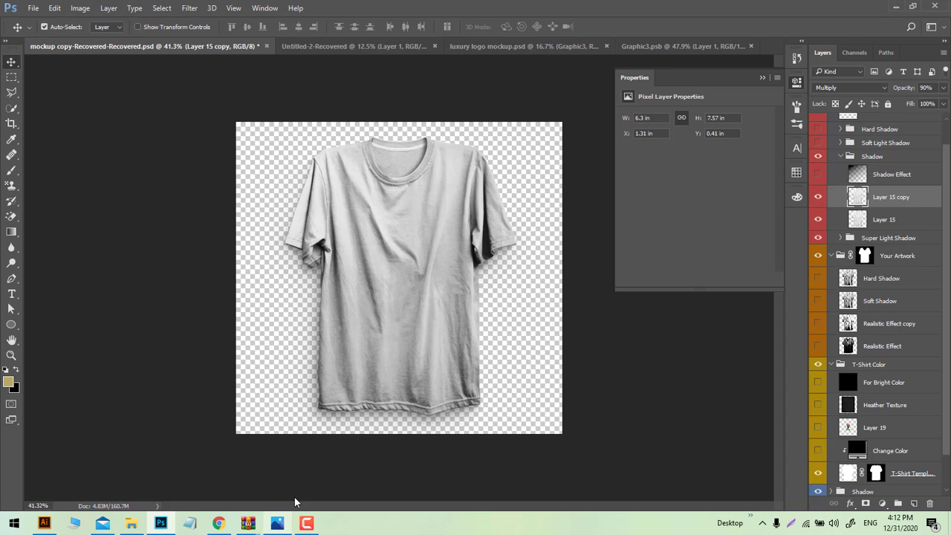
left_click(818, 450)
double_click(857, 448)
left_click_drag(728, 329, 763, 213)
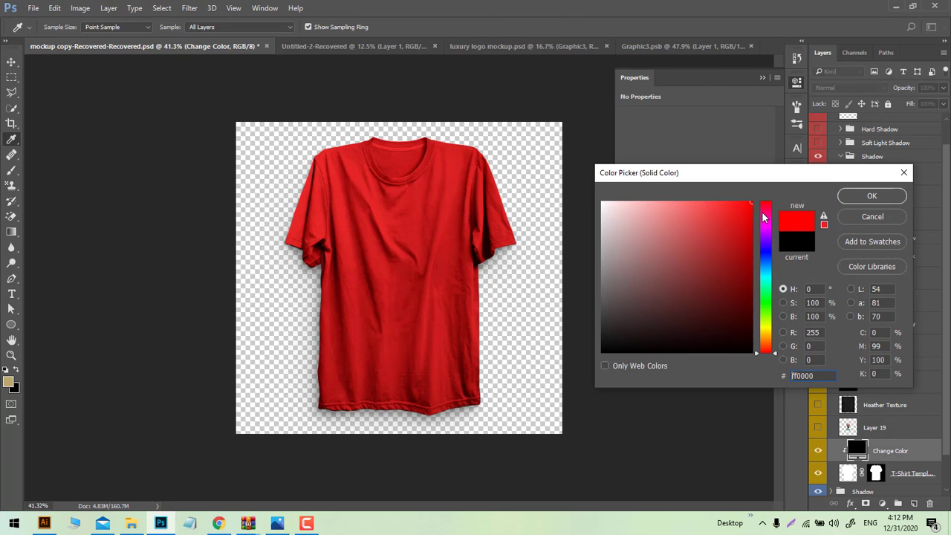
left_click(871, 195)
Step: Switch back to Illustrator and select the Typography and Design lettering together
key("alt+Tab")
left_click(31, 63)
left_click_drag(118, 144, 423, 331)
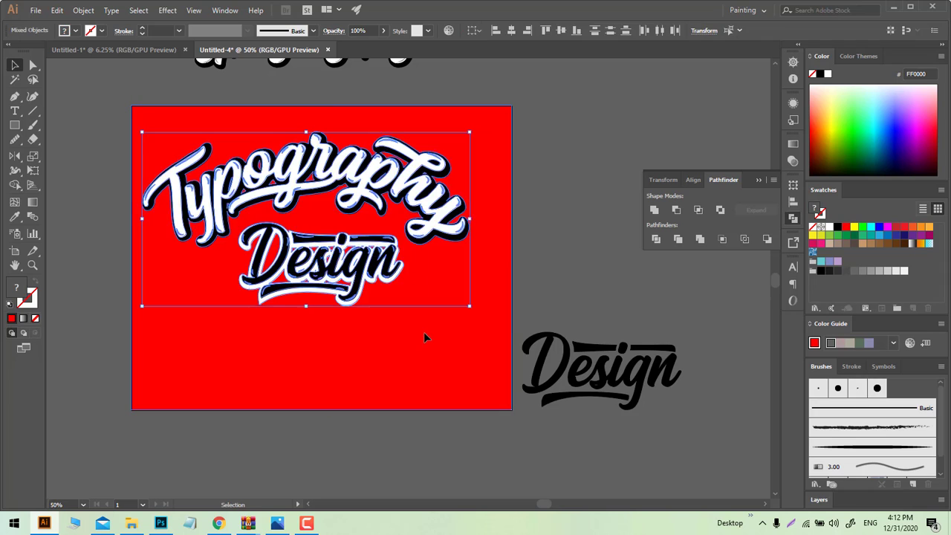
key("Delete")
key("ctrl+z")
Step: Copy the selected lettering and paste it into the Photoshop T-shirt mockup as Pixels
key("alt+Tab")
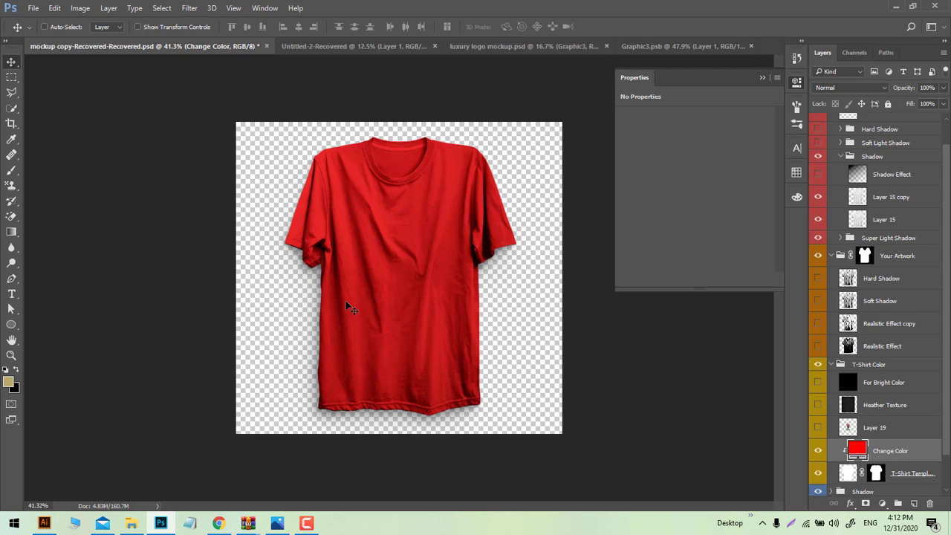
key("Delete")
key("alt+Tab")
key("ctrl+c")
left_click(160, 523)
key("ctrl+v")
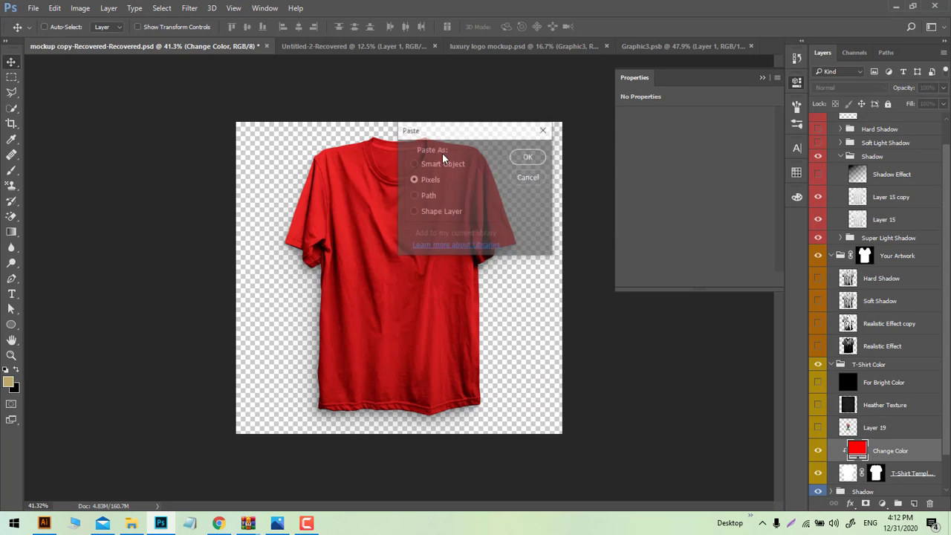
left_click(527, 157)
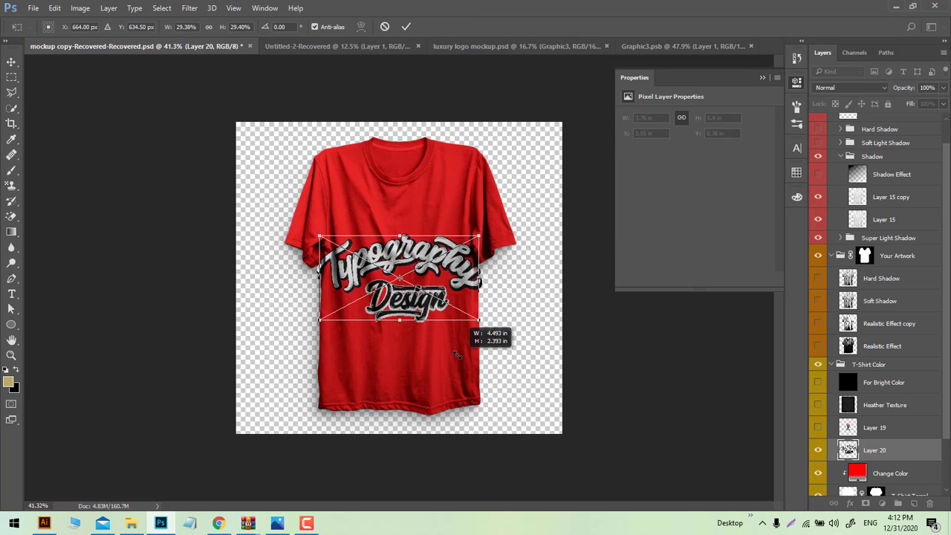
Step: Scale the pasted lettering to about 3.24 by 1.73 in and place it centered on the shirt's chest
left_click_drag(457, 355, 451, 352)
left_click_drag(439, 270, 440, 240)
scroll(440, 262, "up", 3)
left_click_drag(518, 316, 484, 280)
left_click_drag(438, 147, 439, 142)
key("Return")
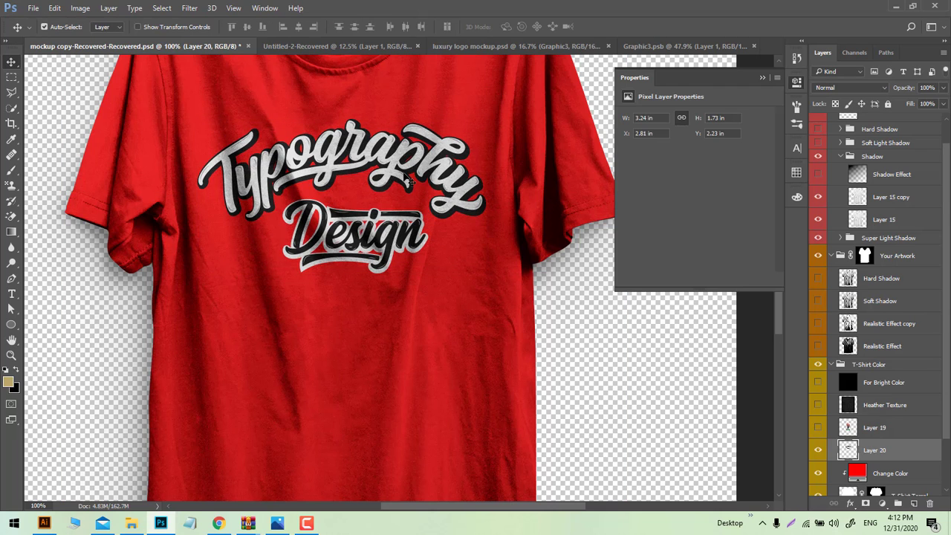
left_click(401, 178)
left_click_drag(395, 179, 396, 179)
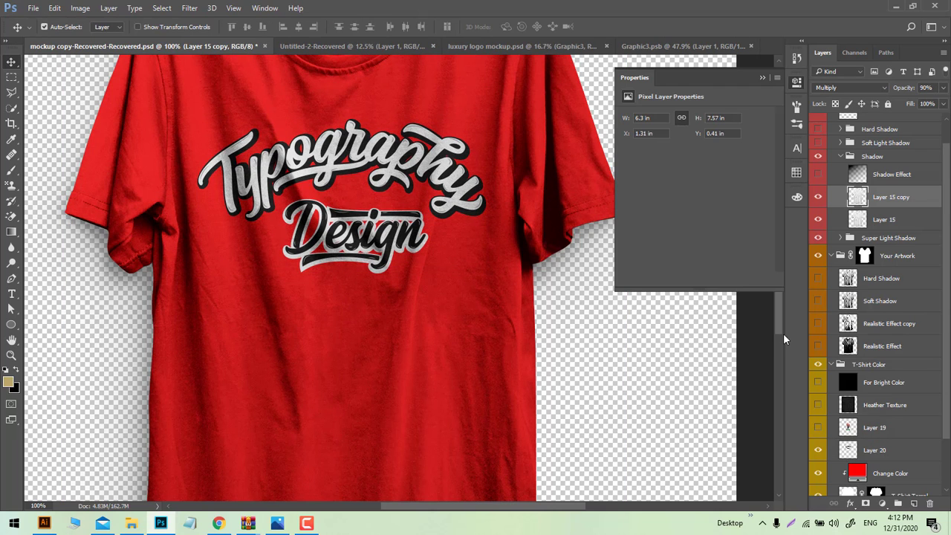
Step: Select the chest lettering on Layer 20 and move it slightly lower on the shirt, at about X 2.81 in, Y 2.5 in
scroll(844, 326, "down", 1)
scroll(699, 327, "down", 2)
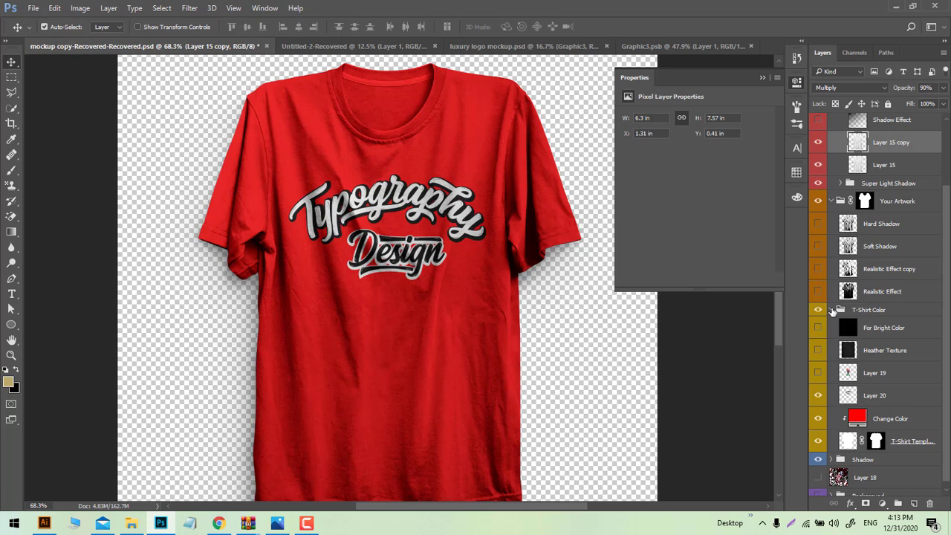
scroll(832, 334, "down", 1)
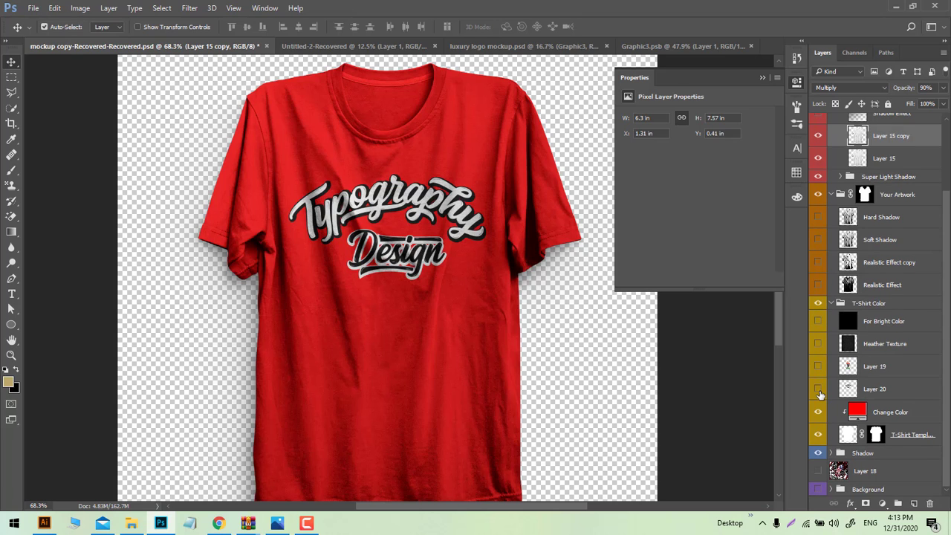
left_click(818, 389)
left_click(875, 389)
key("ctrl+t")
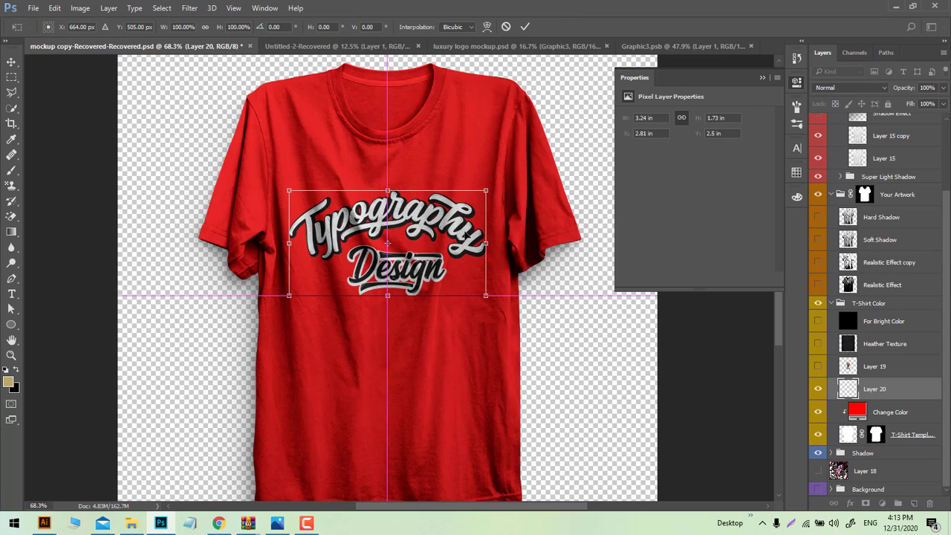
left_click(525, 26)
Step: Extend the canvas with the Crop tool to about 1.7 times its width, adding empty space on the shirt's right side
scroll(873, 453, "up", 2)
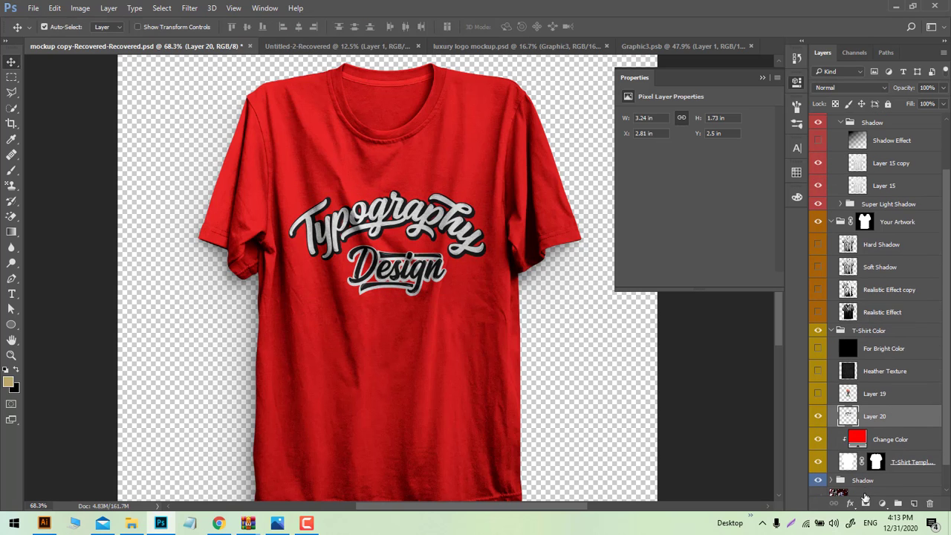
scroll(839, 422, "up", 2)
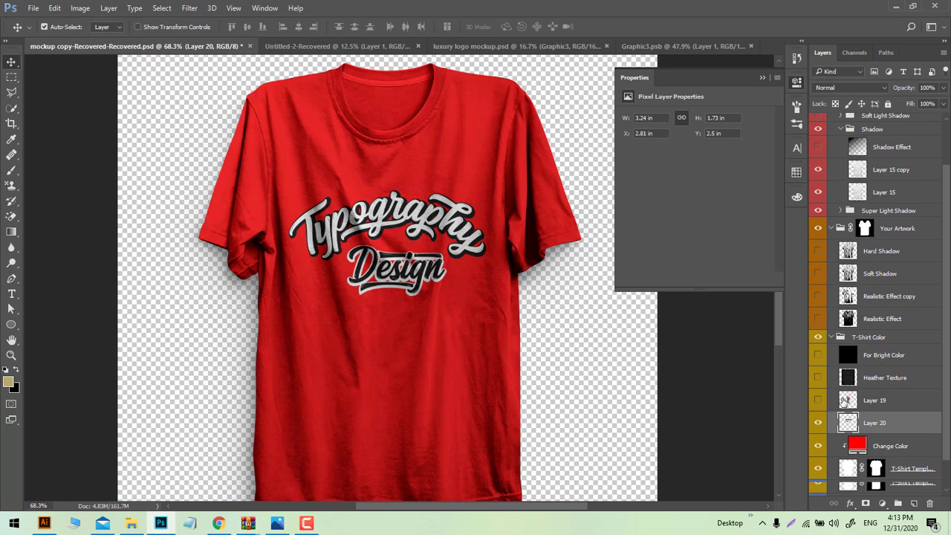
scroll(454, 271, "down", 3)
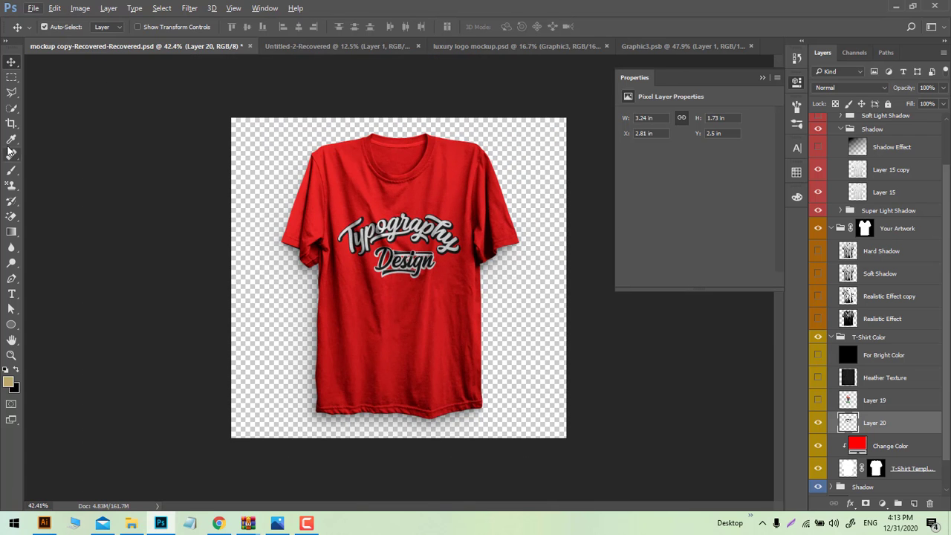
left_click(11, 124)
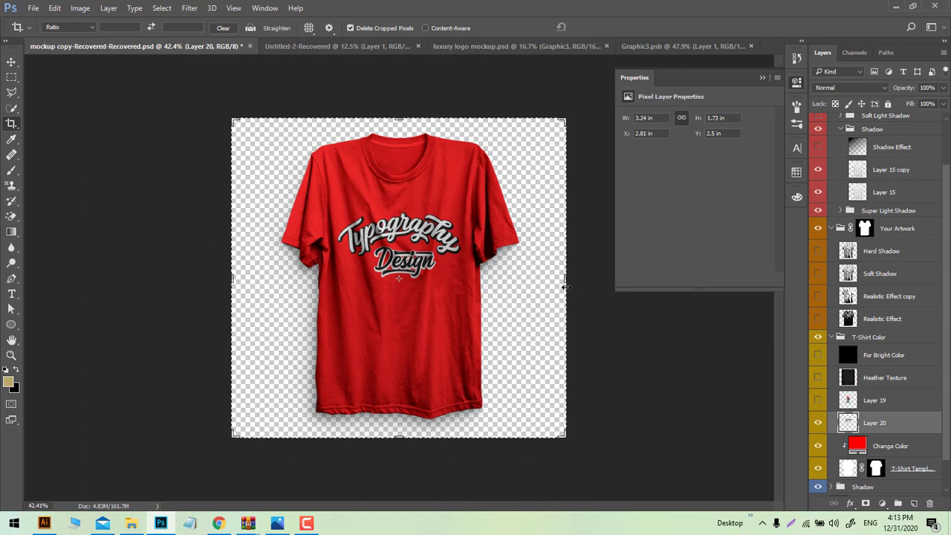
left_click_drag(564, 284, 680, 286)
key("Return")
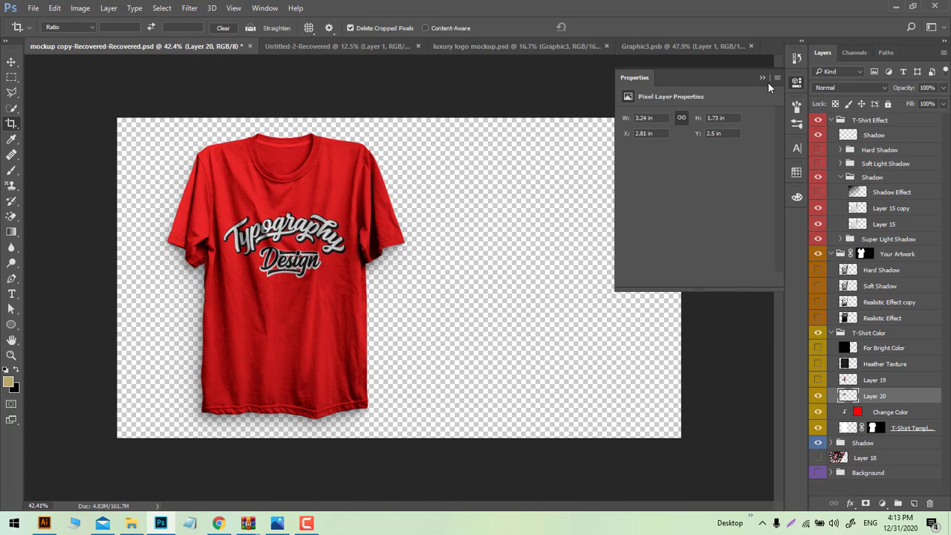
left_click(762, 77)
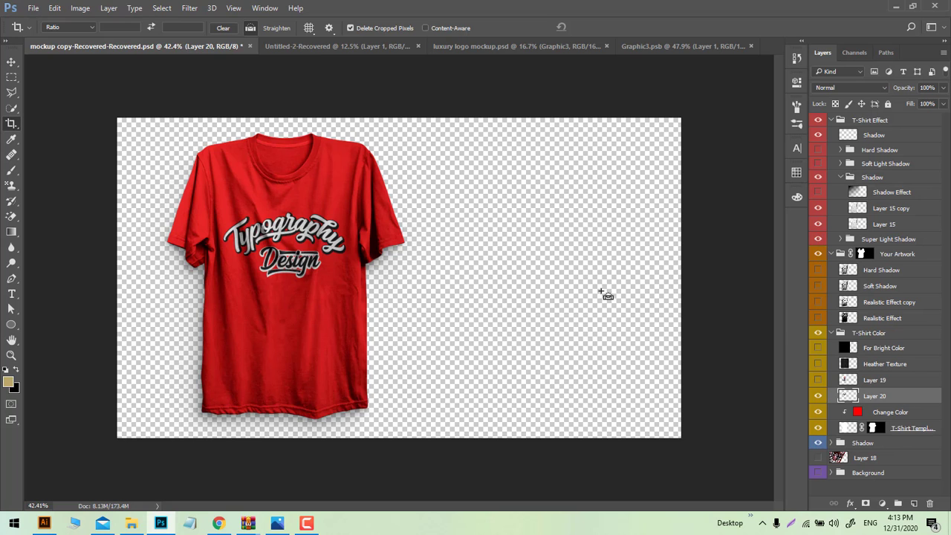
Step: Paste the lettering again and scale it down to about 39% wide in the empty canvas area beside the shirt
key("ctrl+v")
key("Return")
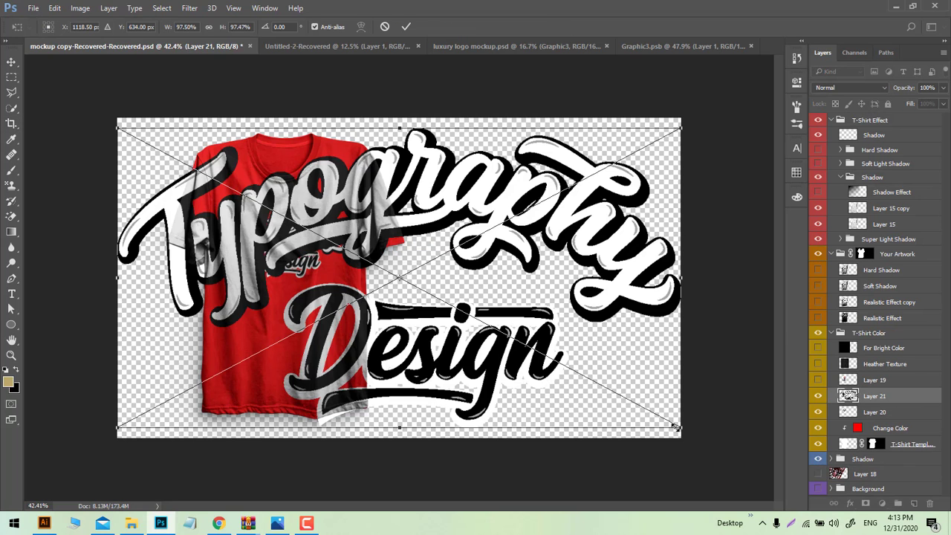
left_click_drag(677, 429, 520, 411)
left_click_drag(478, 263, 606, 274)
left_click_drag(685, 372, 631, 372)
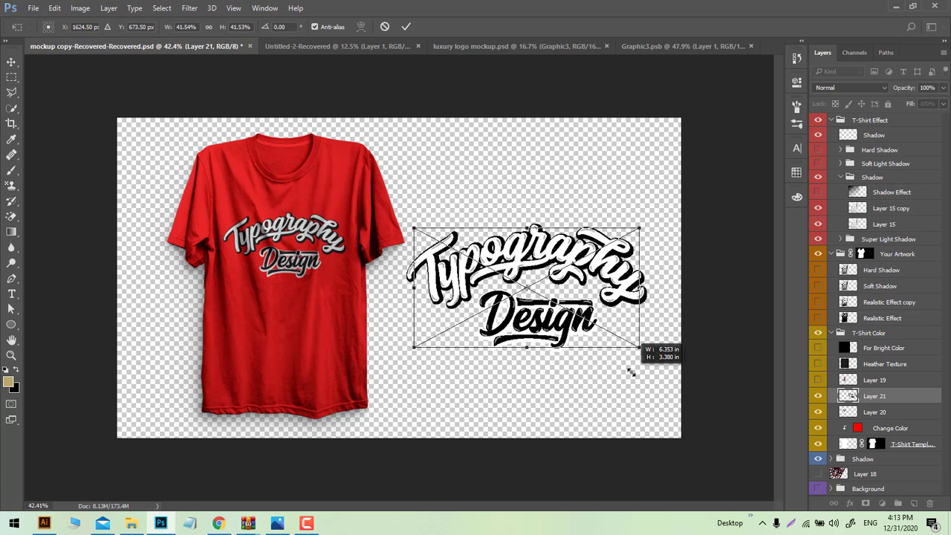
Step: Stretch the pasted lettering's height to about 43.6% and place it in the middle of the empty area beside the shirt
left_click_drag(526, 228, 527, 207)
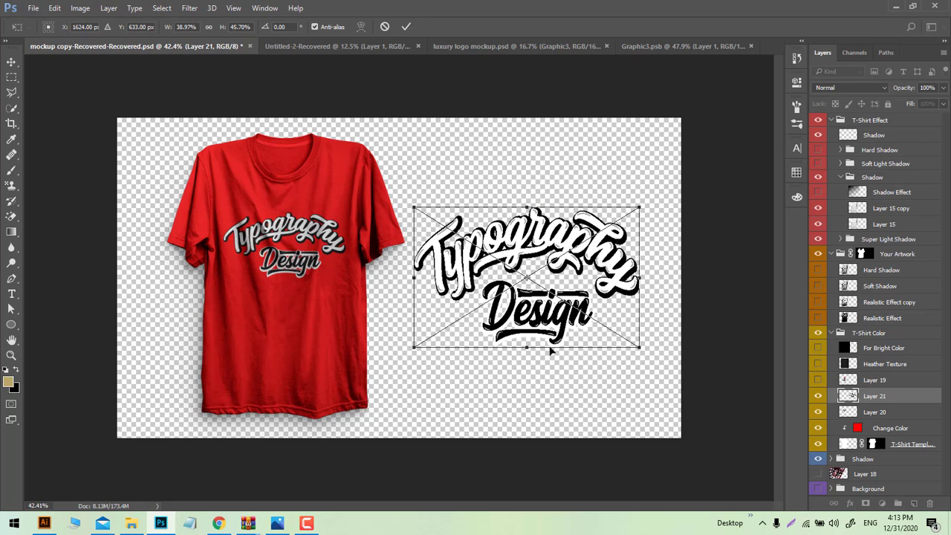
mouse_move(531, 352)
left_mouse_down()
mouse_move(535, 368)
mouse_move(530, 345)
left_mouse_up()
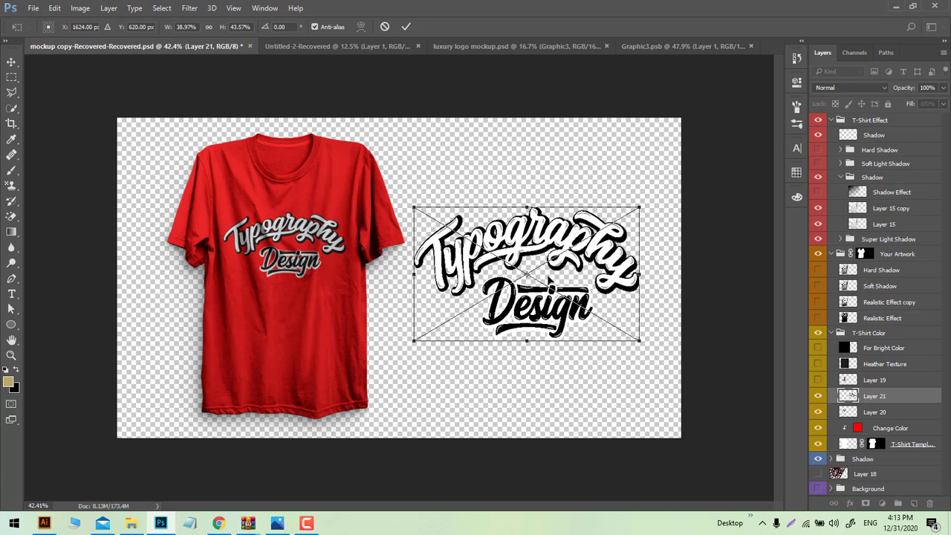
left_click_drag(548, 253, 570, 242)
key("Return")
key("c")
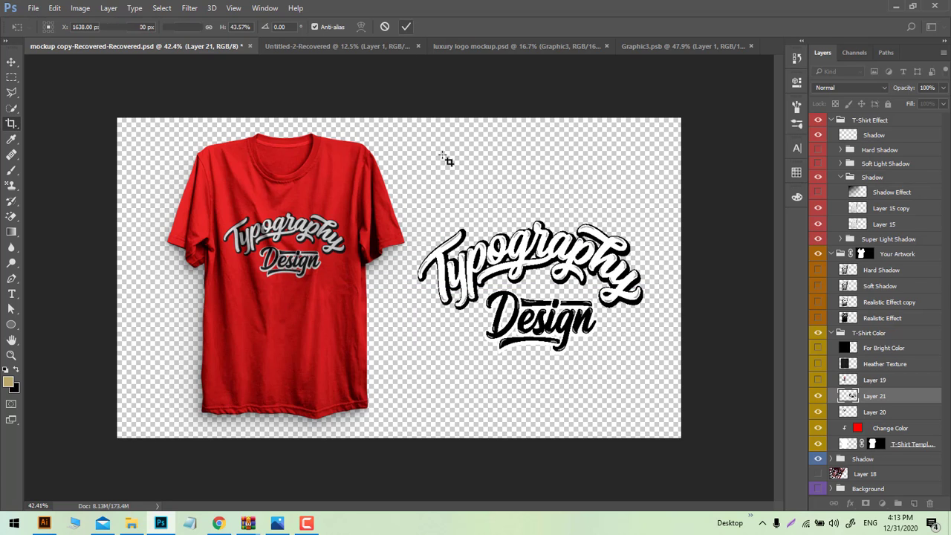
Step: Try the Background group's grey textured backdrop behind the shirt and hide it again
scroll(467, 333, "down", 1)
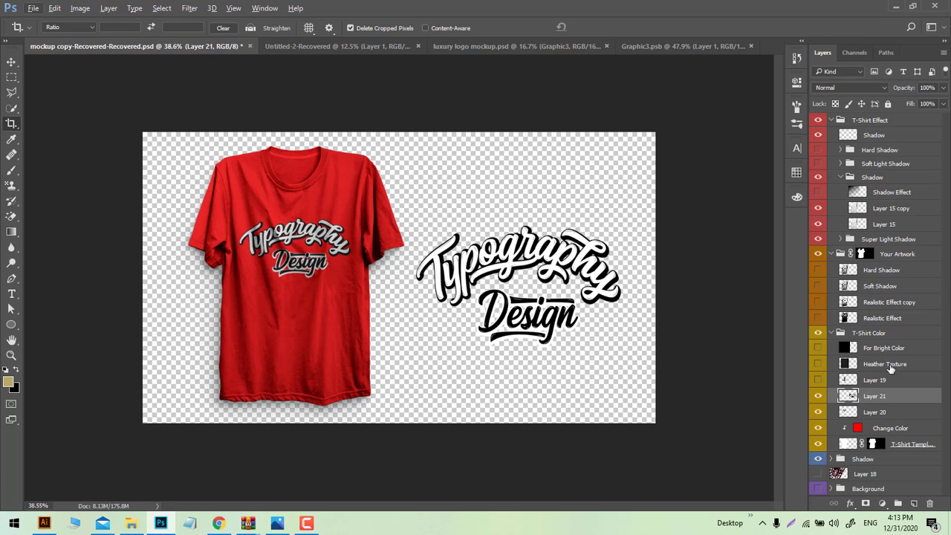
left_click(854, 492)
left_click(818, 489)
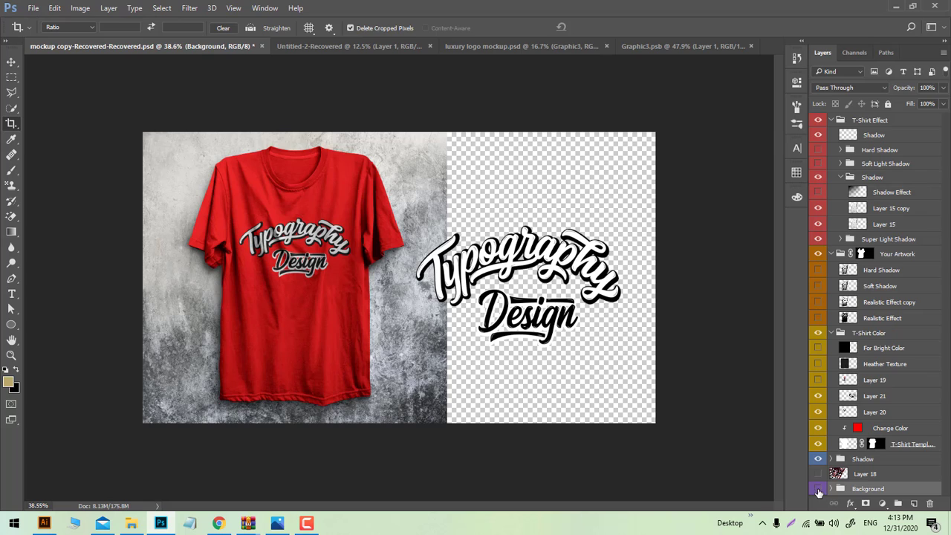
left_click(819, 492)
Step: Create a new layer just above the Background group and fill it with a bright golden yellow foreground color
left_click(914, 504)
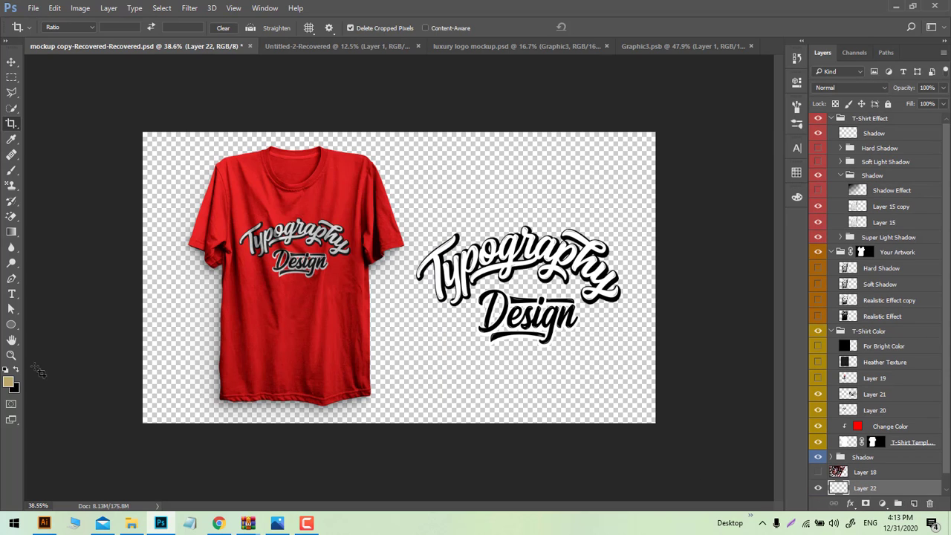
key("alt+BackSpace")
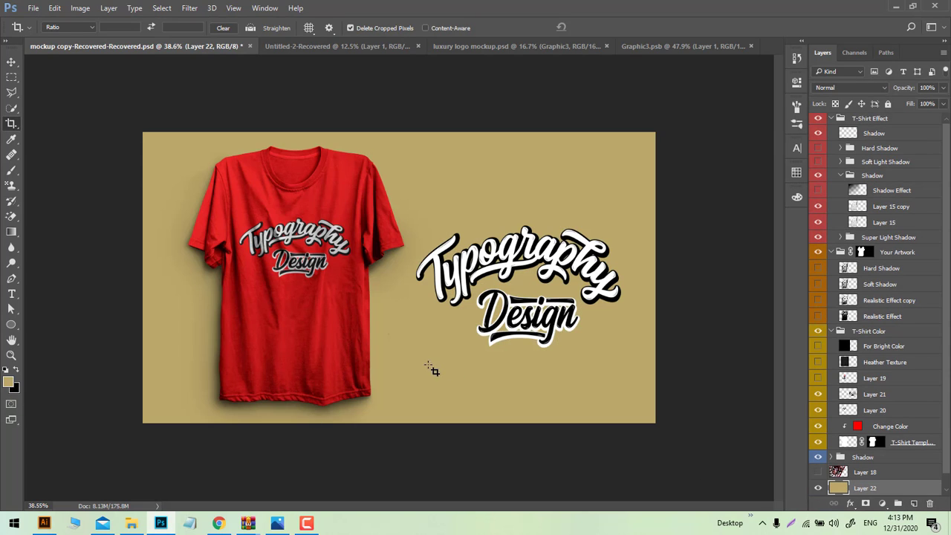
scroll(382, 278, "down", 1)
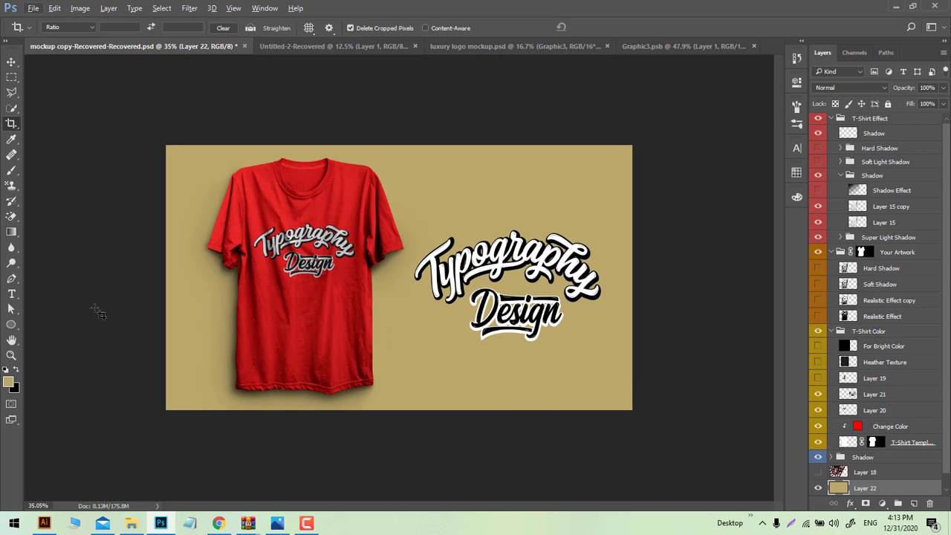
left_click(9, 383)
left_click_drag(719, 219, 743, 209)
left_click(872, 195)
key("alt+BackSpace")
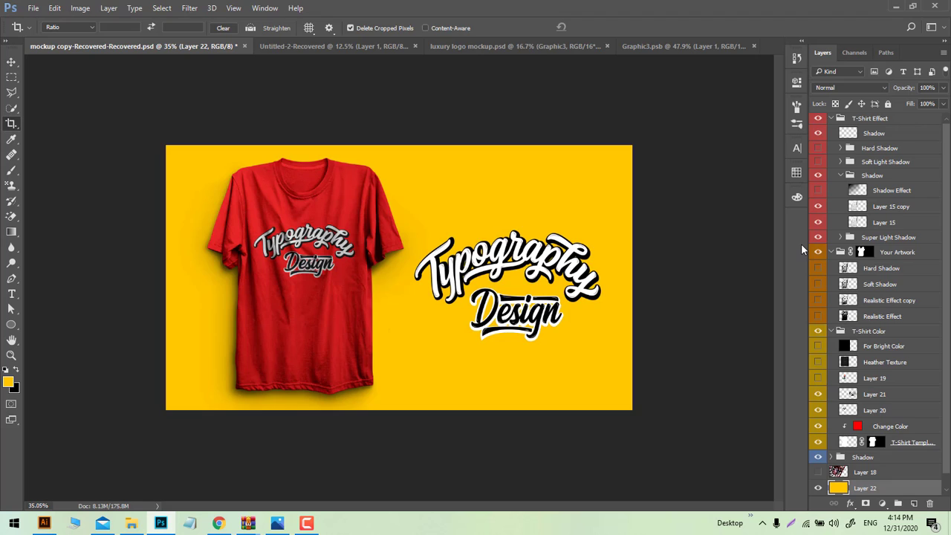
Step: Enlarge the lettering beside the shirt on Layer 21 to about 121.8% and keep it vertically centered in the free area
left_click(11, 62)
left_click(569, 276, "ctrl")
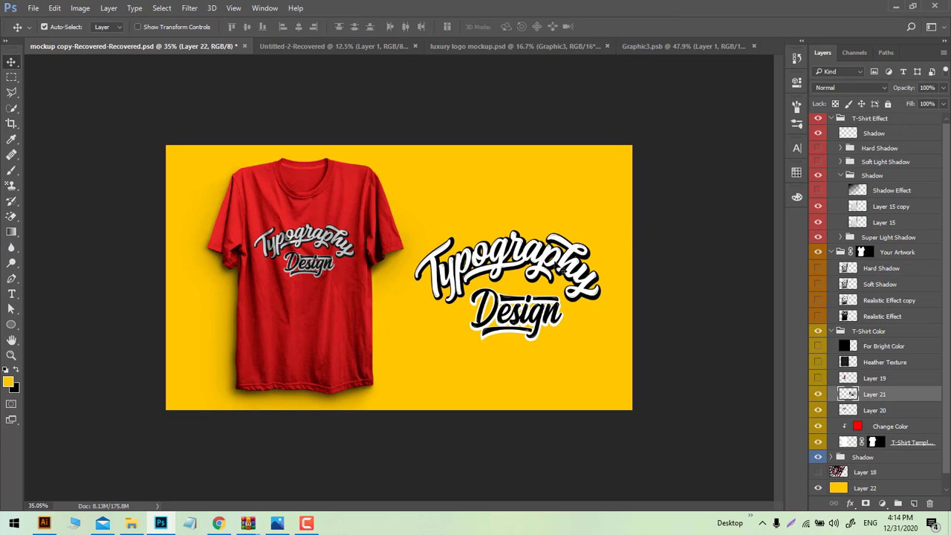
key("ctrl+y")
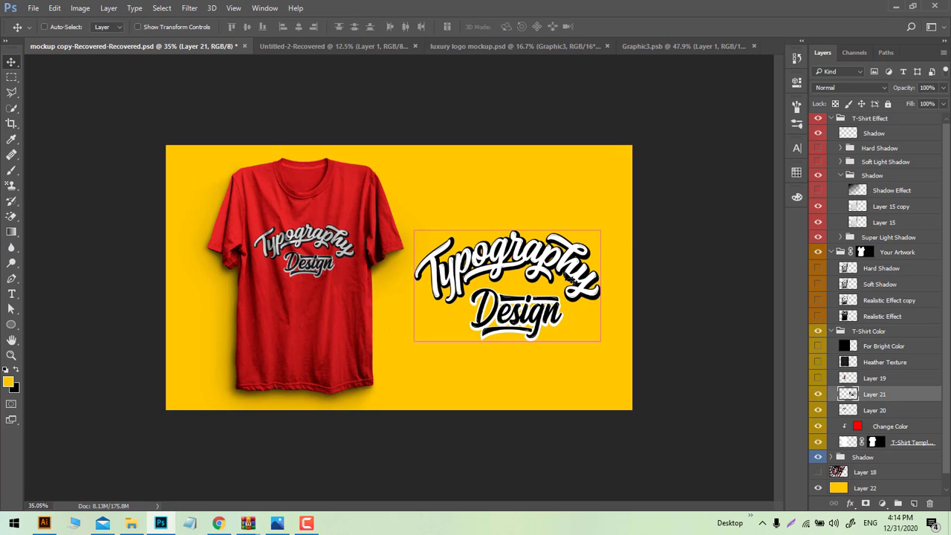
key("ctrl+t")
left_click_drag(603, 343, 613, 368)
left_click_drag(540, 266, 545, 258)
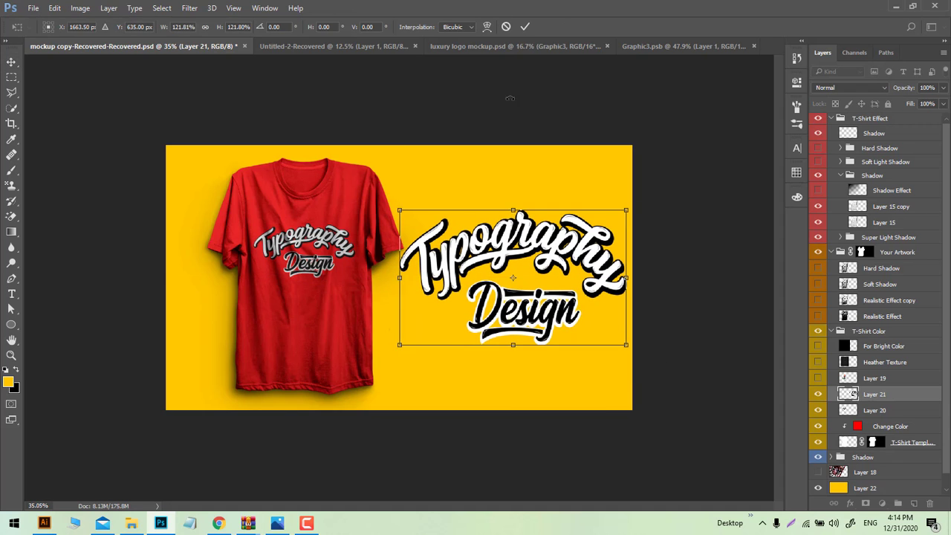
left_click(526, 27)
Step: Move Layer 21 directly above the yellow Layer 22 and enlarge its lettering to about 114.8%, partly behind the shirt's sleeve
left_click_drag(877, 401, 874, 480)
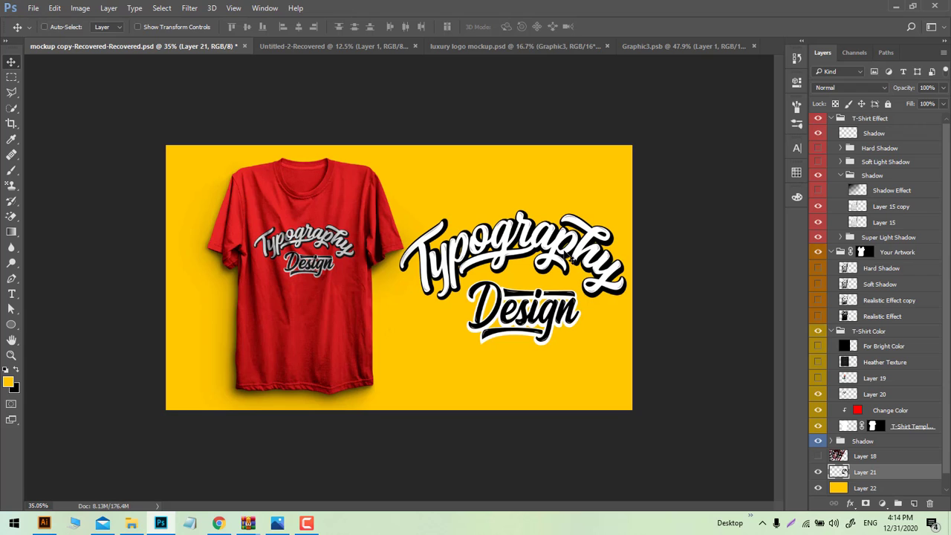
key("ctrl+t")
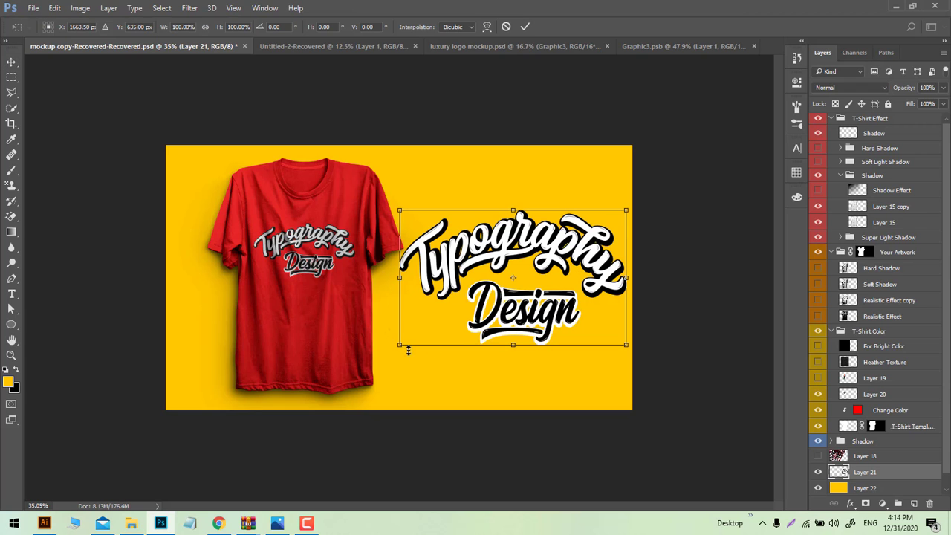
left_click_drag(408, 350, 376, 360)
left_click_drag(577, 227, 579, 221)
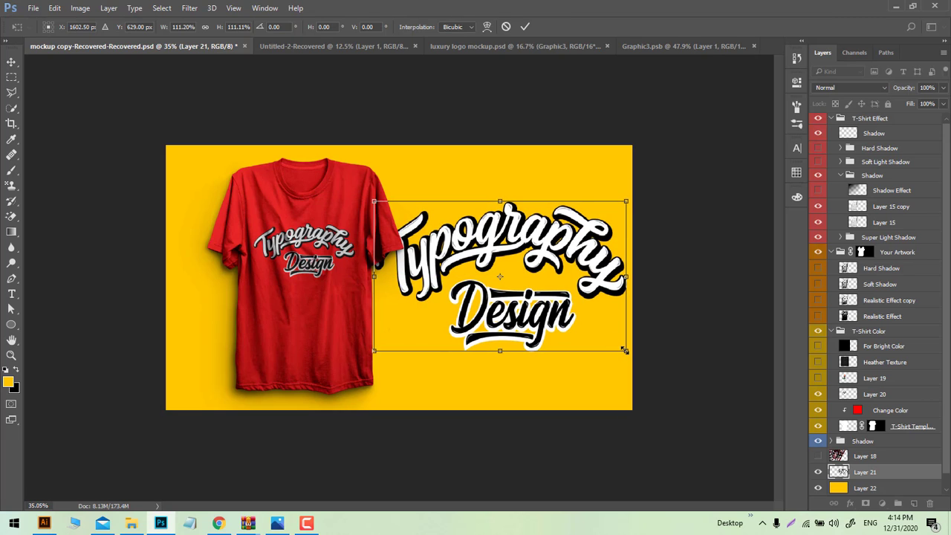
left_click_drag(625, 350, 632, 356)
left_click_drag(500, 276, 502, 285)
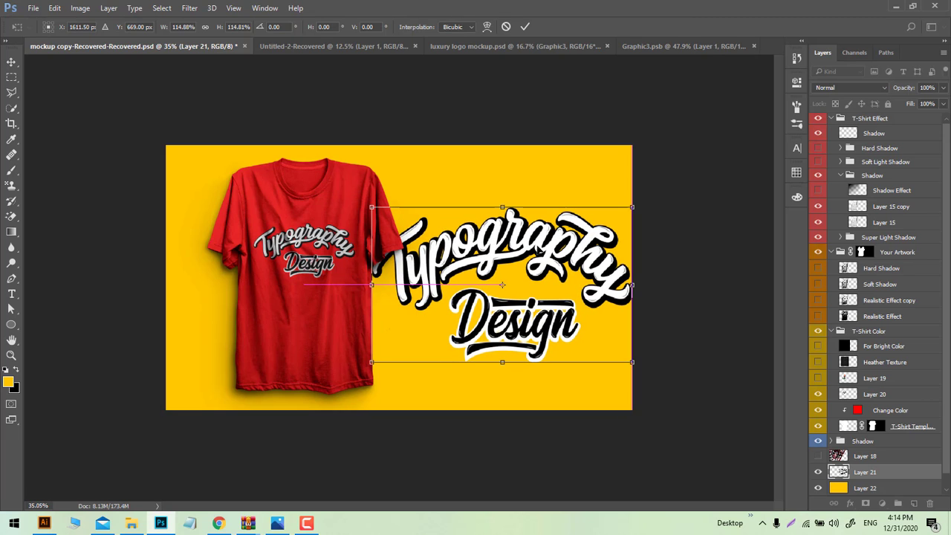
left_click(524, 26)
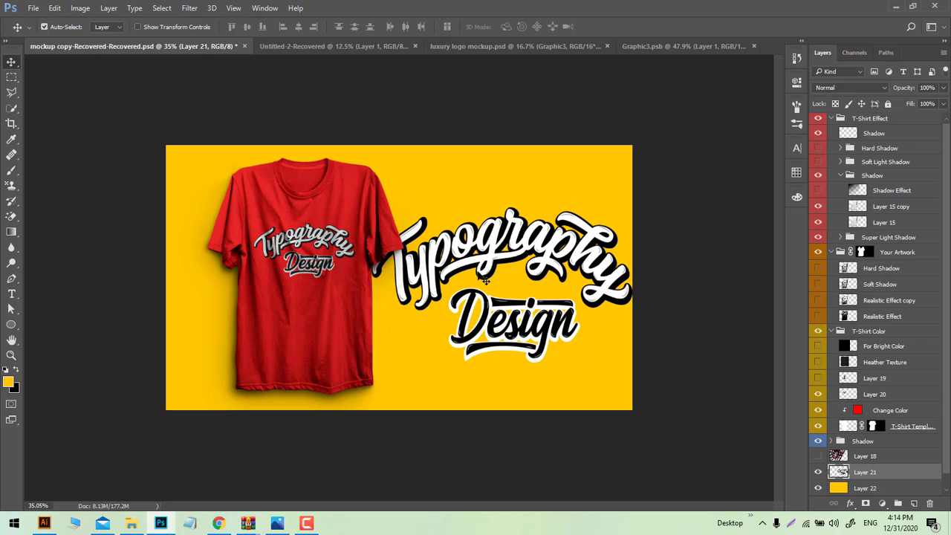
scroll(484, 344, "down", 1)
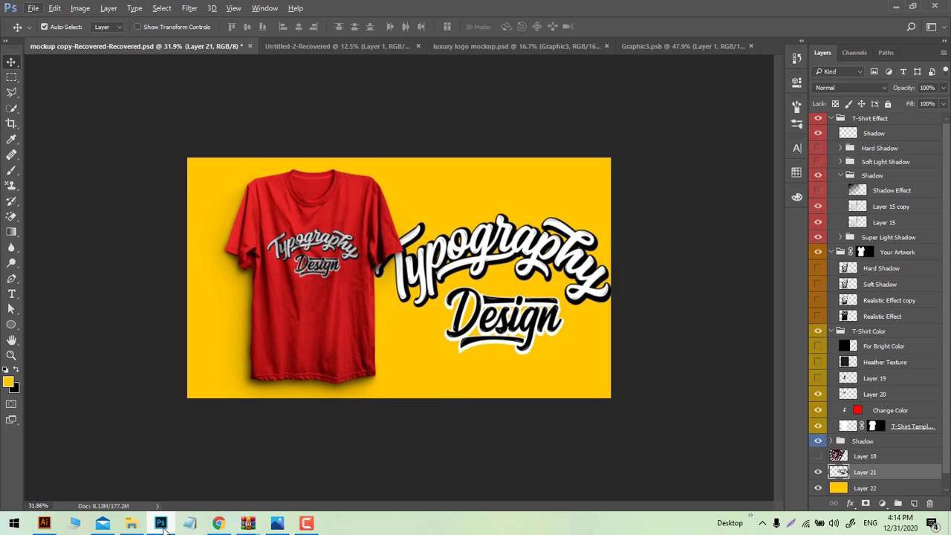
left_click(307, 523)
left_click(925, 468)
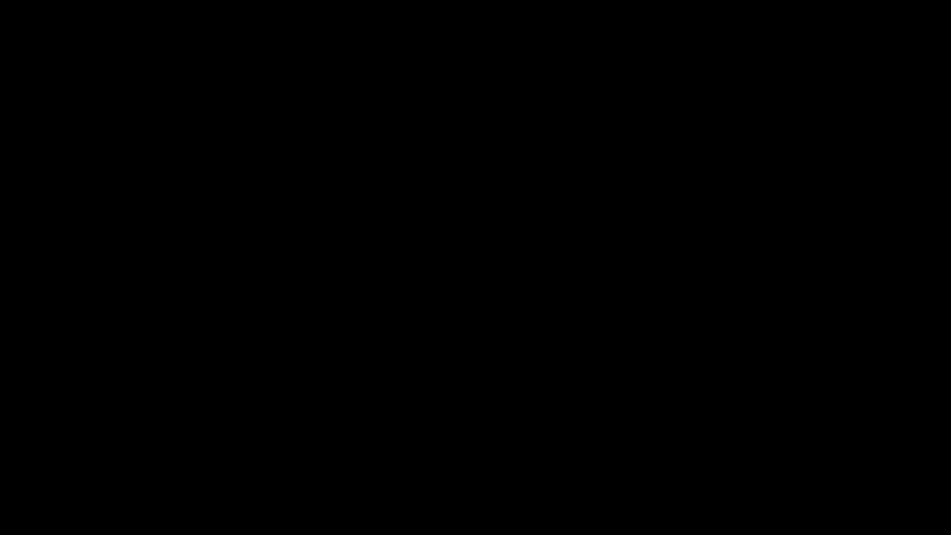